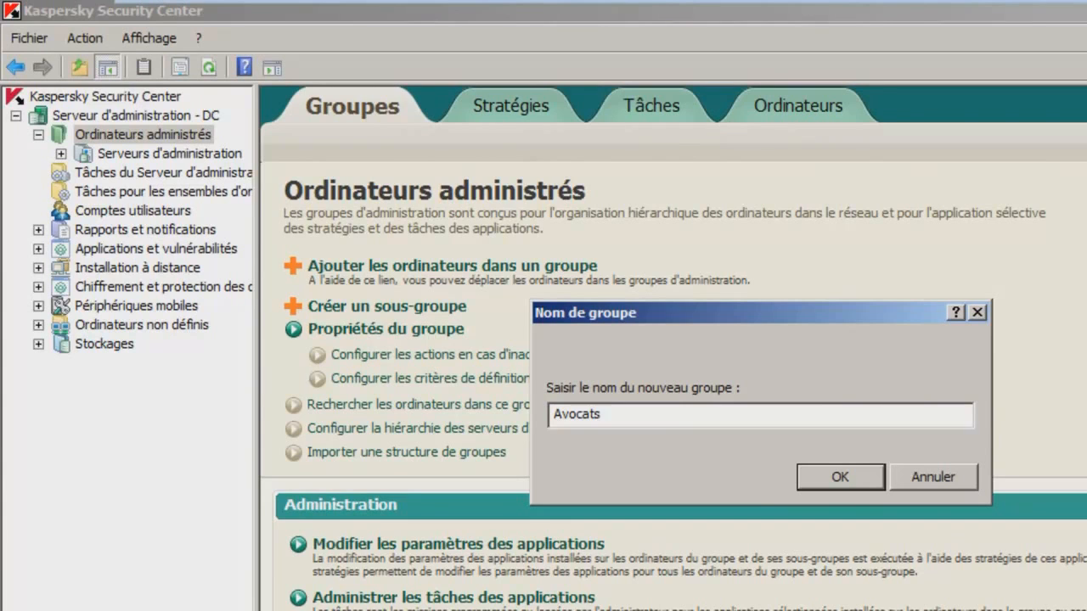
- Name the new group "Avocats Durand" and create another subgroup named "Architectes Dupont" under Ordinateurs administrés
{"action": "type", "text": "Durand"}
{"action": "key", "text": "Return"}
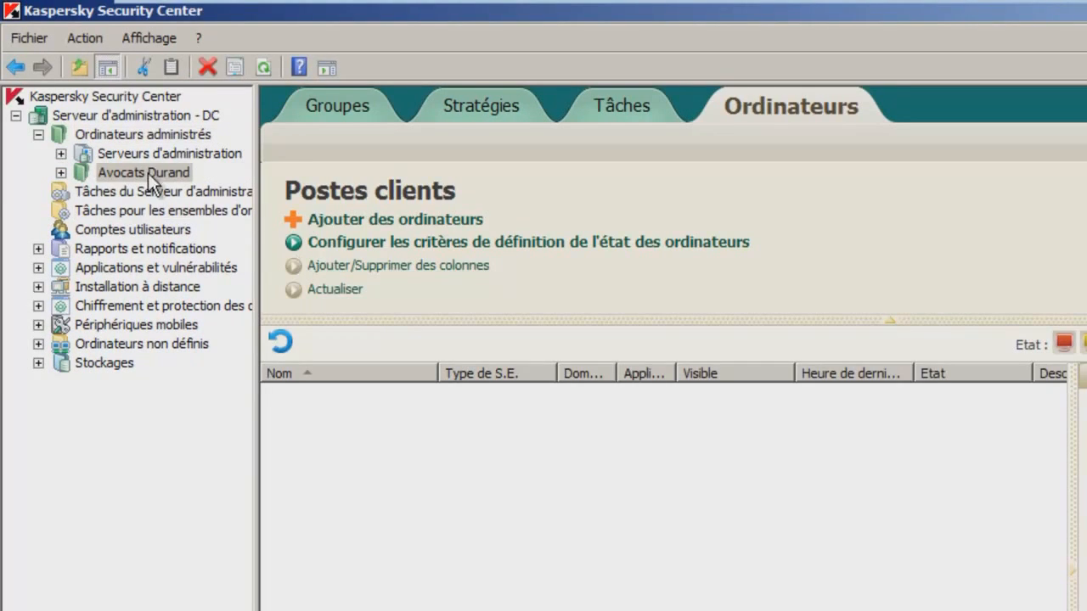
{"action": "left_click", "coordinate": [148, 134]}
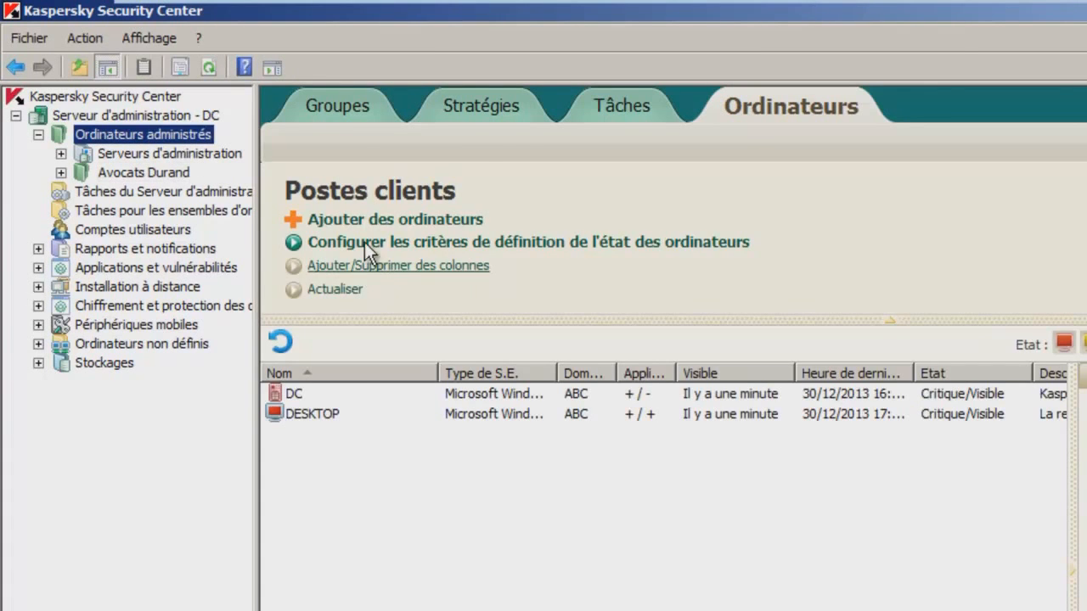
{"action": "left_click", "coordinate": [346, 107]}
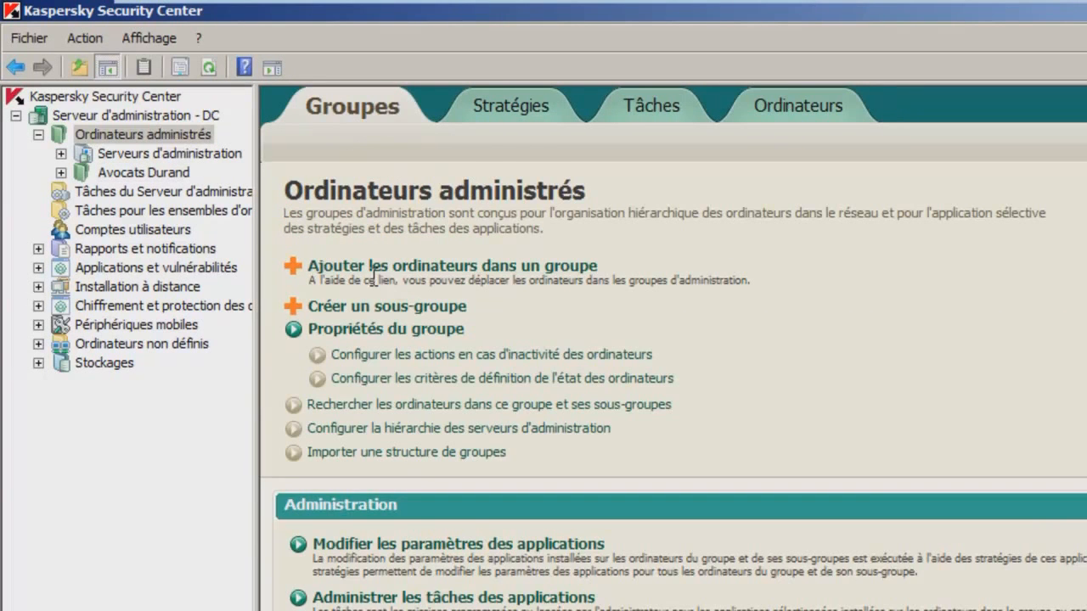
{"action": "left_click", "coordinate": [351, 309]}
{"action": "type", "text": "A"}
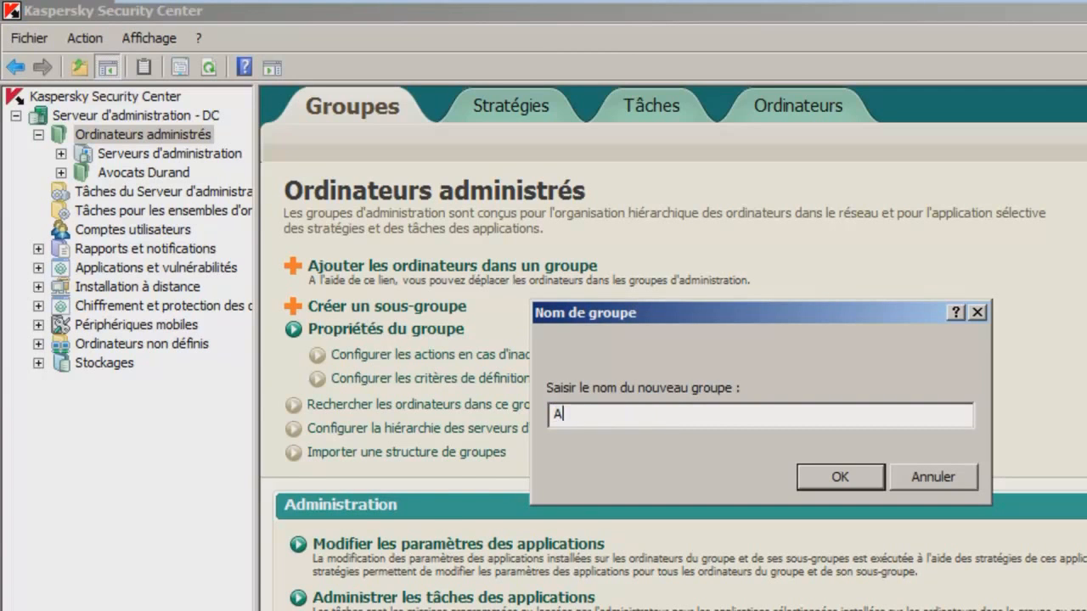
{"action": "type", "text": "rchitectes Dupont"}
{"action": "key", "text": "Return"}
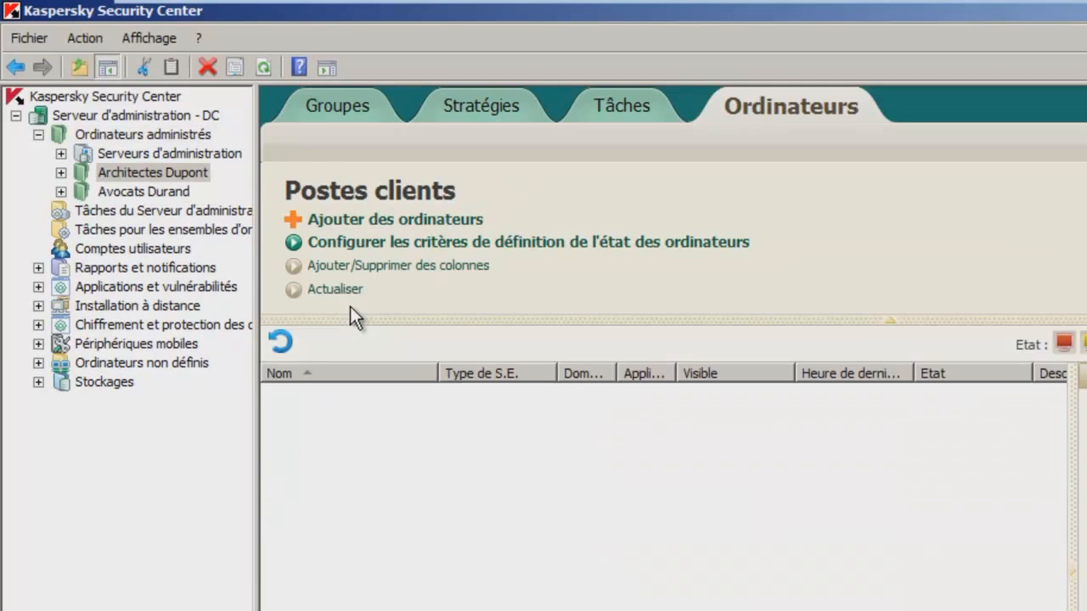
- Create a third client subgroup named "Entreprise Martin" under Ordinateurs administrés
{"action": "left_click", "coordinate": [168, 134]}
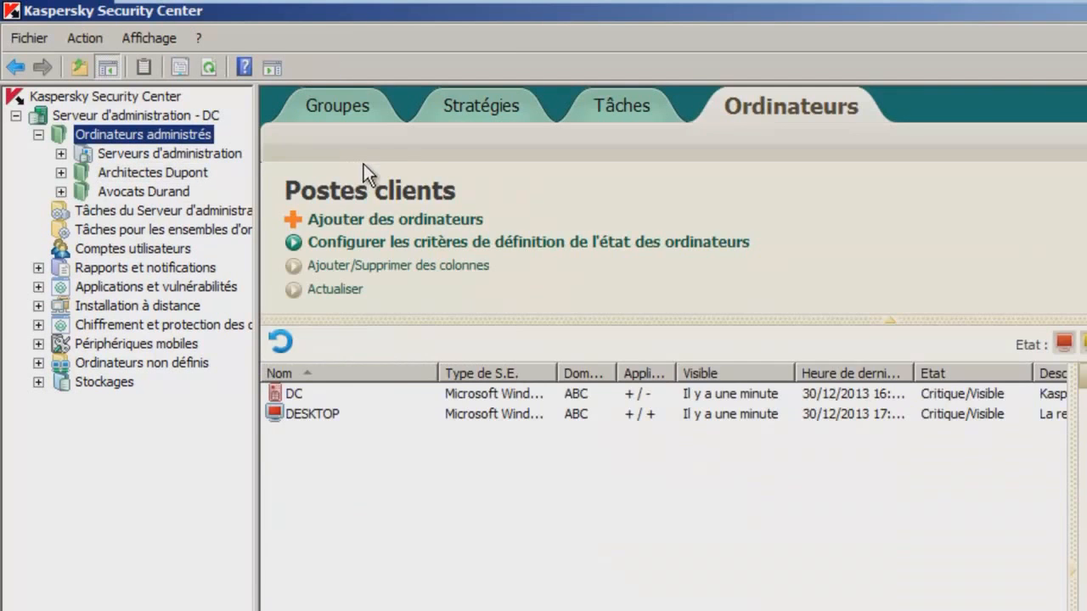
{"action": "left_click", "coordinate": [339, 107]}
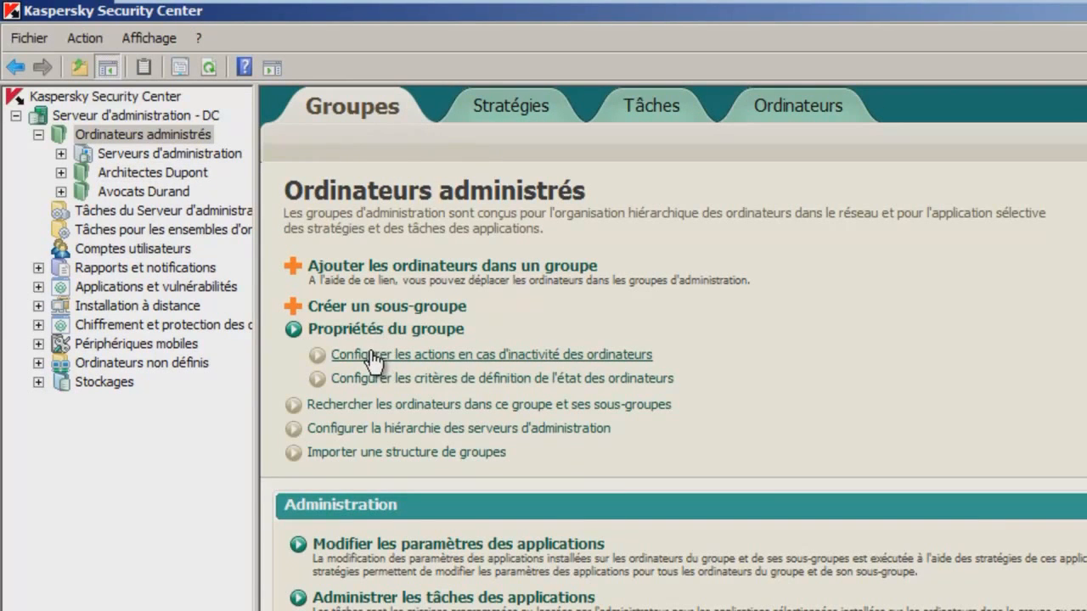
{"action": "left_click", "coordinate": [351, 309]}
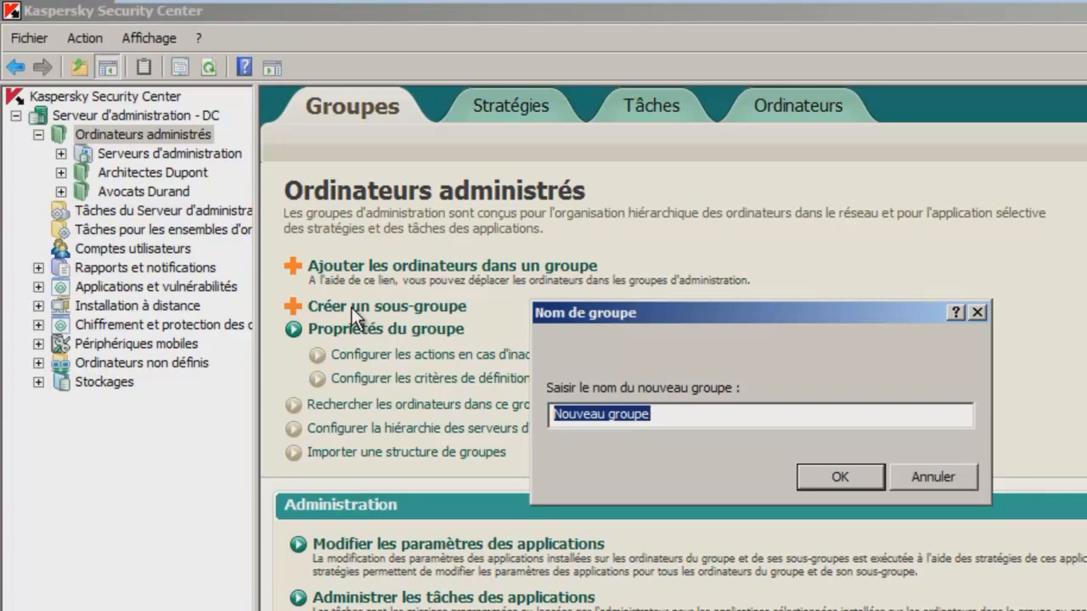
{"action": "type", "text": "Entreprise Martin"}
{"action": "key", "text": "Return"}
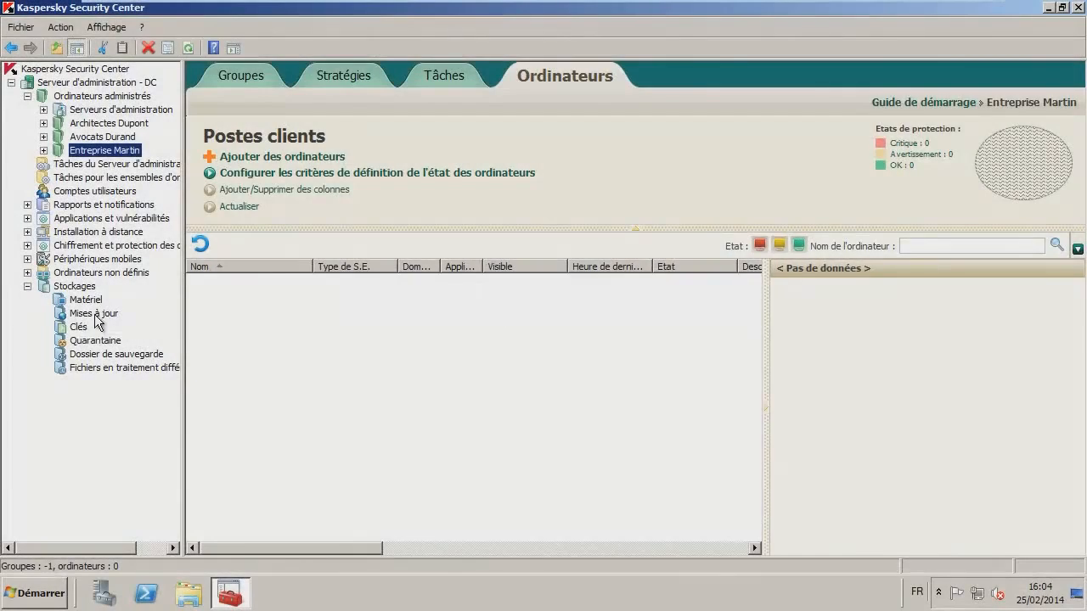
- Start adding a licence key to the Clés storage from a key file, selecting the second .key file in the folder
{"action": "left_click", "coordinate": [83, 328]}
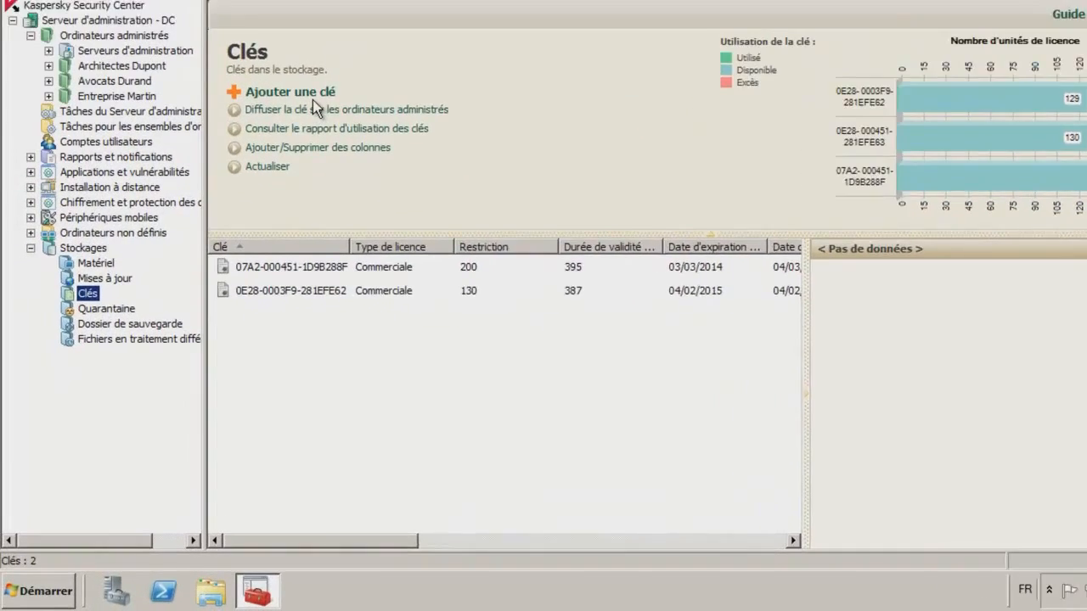
{"action": "left_click", "coordinate": [315, 101]}
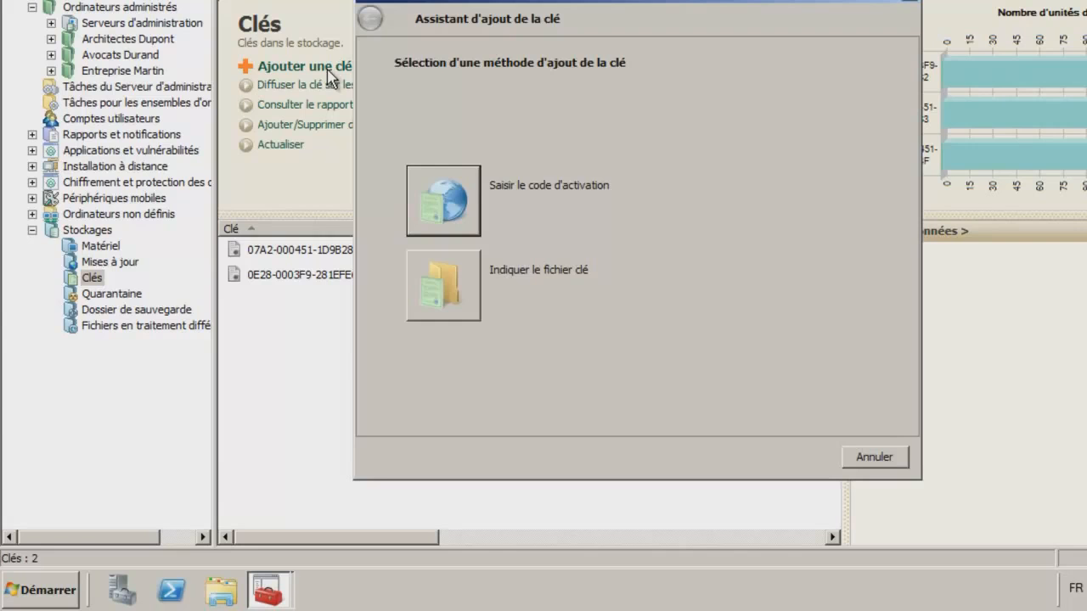
{"action": "left_click", "coordinate": [440, 304]}
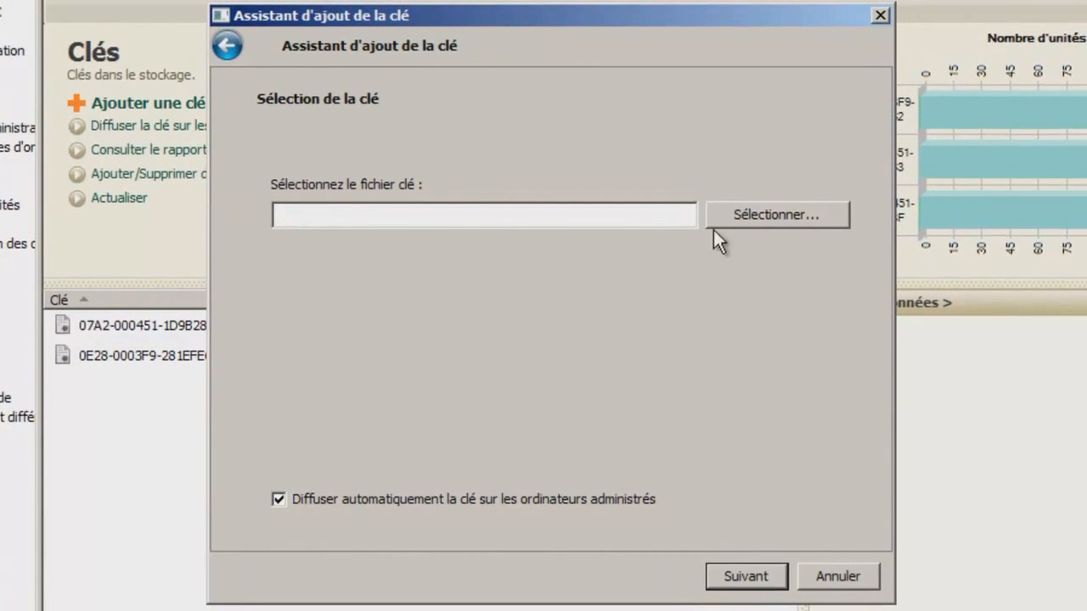
{"action": "left_click", "coordinate": [730, 223]}
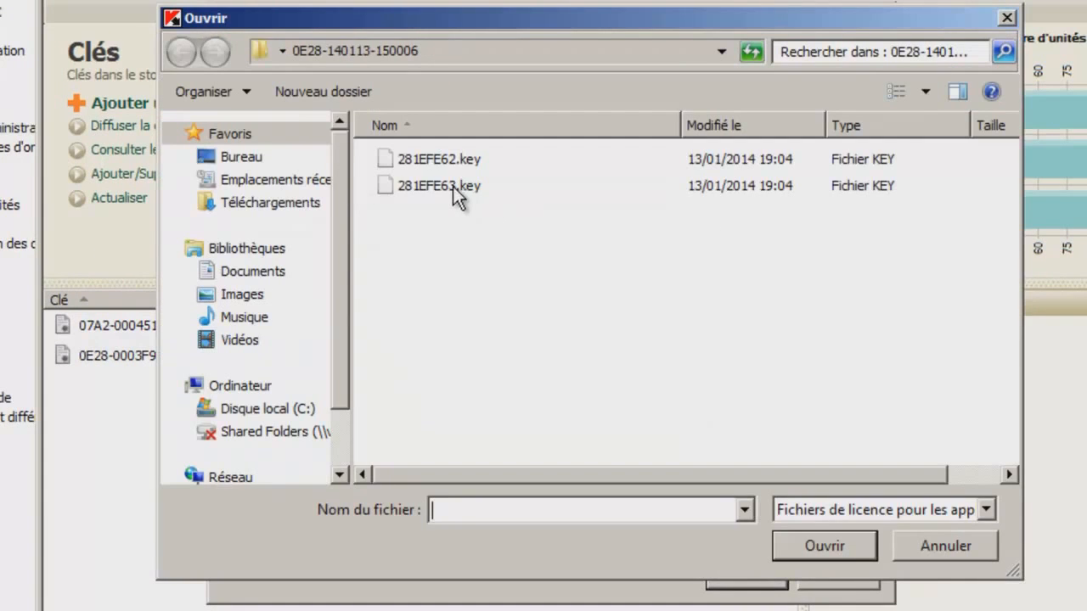
{"action": "left_click", "coordinate": [453, 186]}
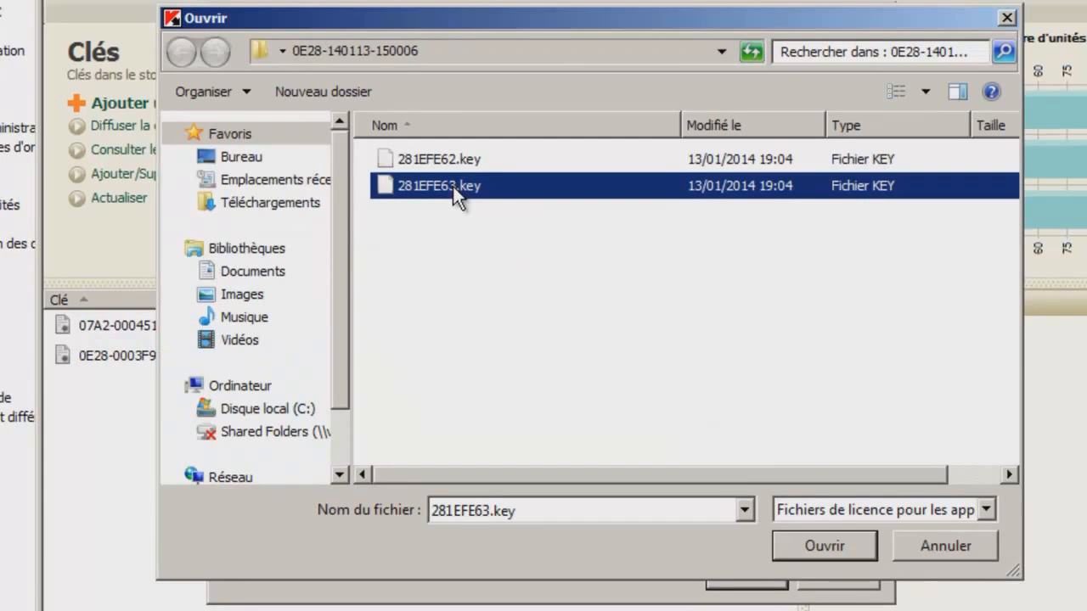
{"action": "left_click", "coordinate": [809, 541]}
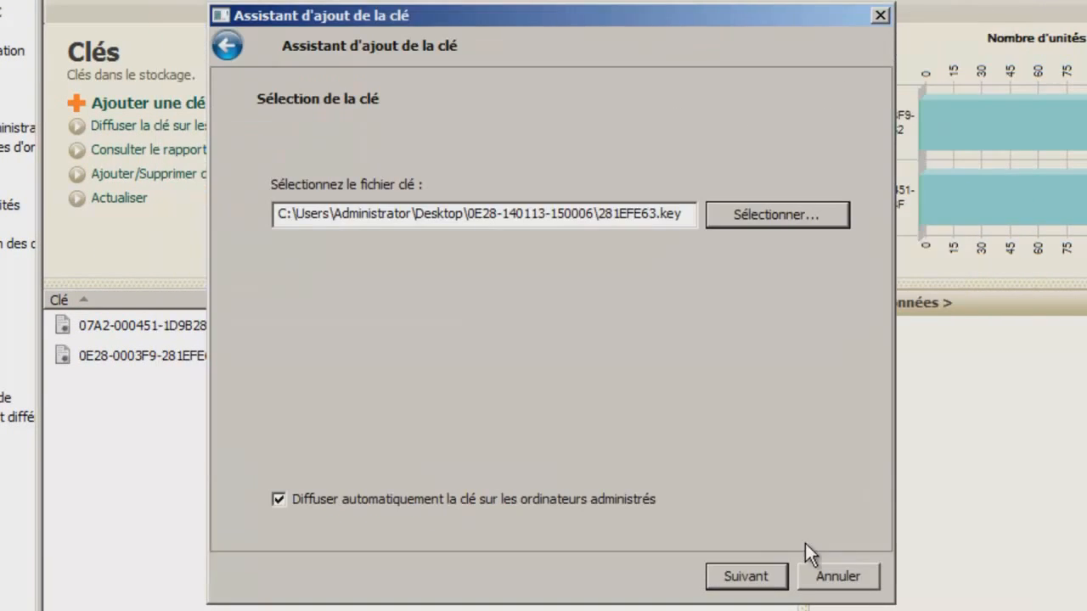
- Disable automatic distribution of the key to managed computers and complete the key addition wizard
{"action": "left_click", "coordinate": [279, 501]}
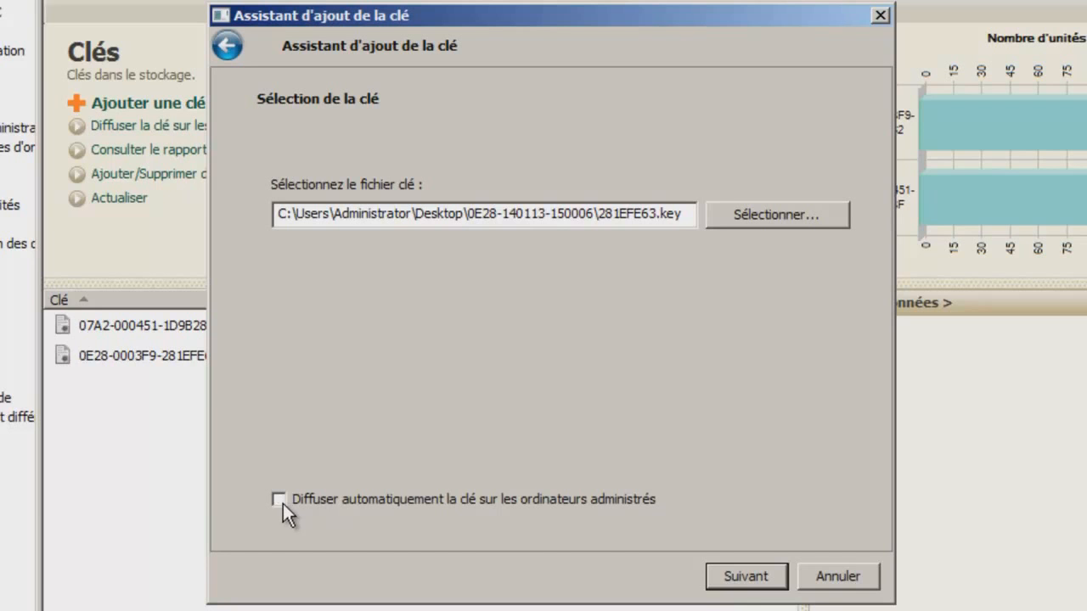
{"action": "left_click", "coordinate": [744, 576]}
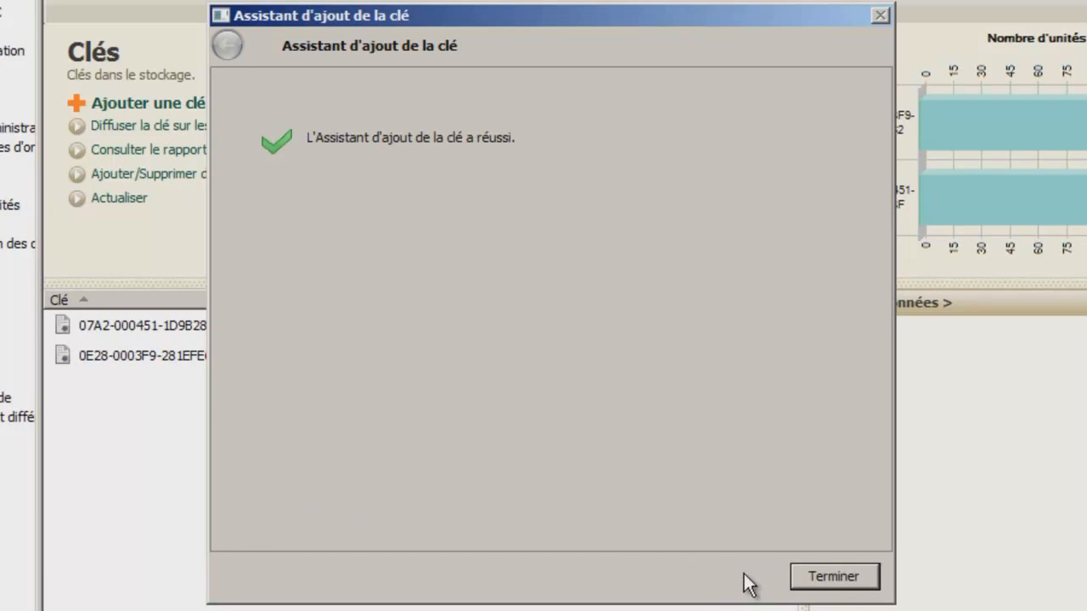
{"action": "left_click", "coordinate": [831, 578]}
{"action": "left_click", "coordinate": [130, 389]}
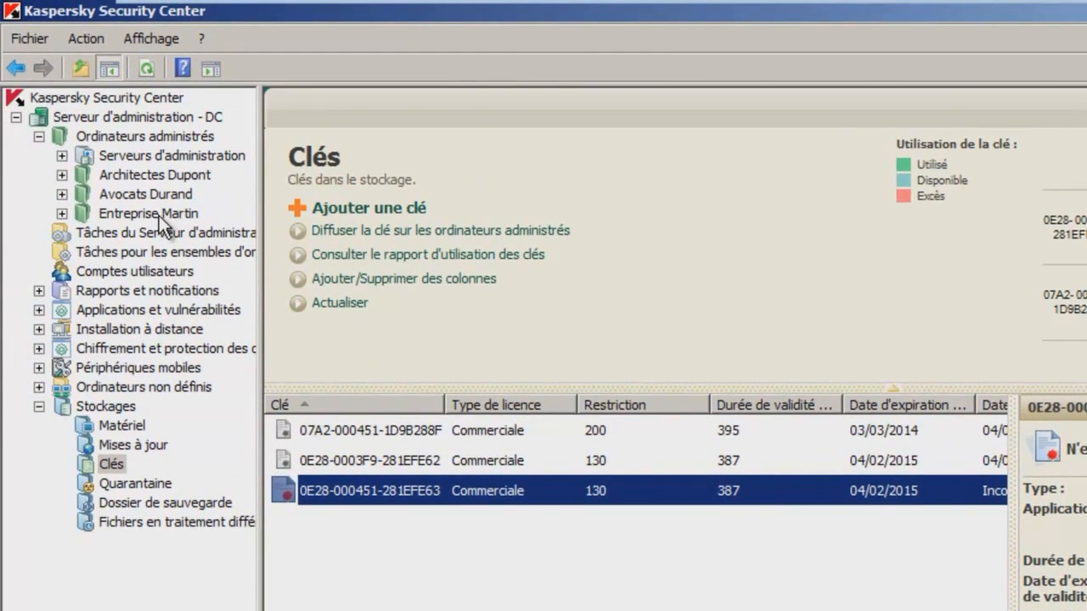
- Create a group task for Entreprise Martin named "Diffusion de clés Martin" with the Kaspersky Endpoint Security task type "Ajout d'une clé"
{"action": "left_click", "coordinate": [158, 216]}
{"action": "left_click", "coordinate": [625, 119]}
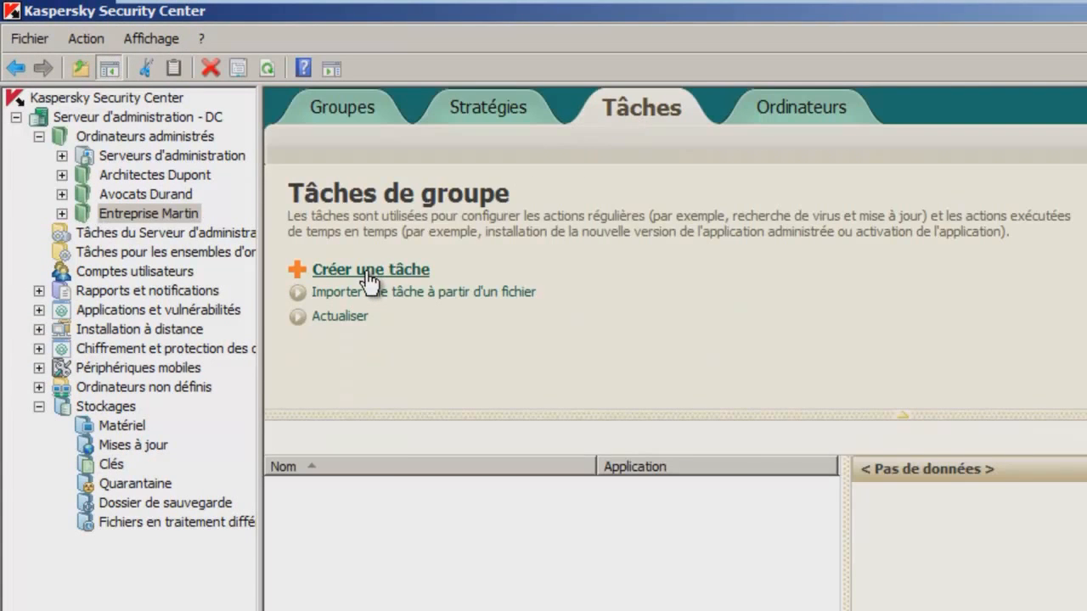
{"action": "left_click", "coordinate": [369, 271]}
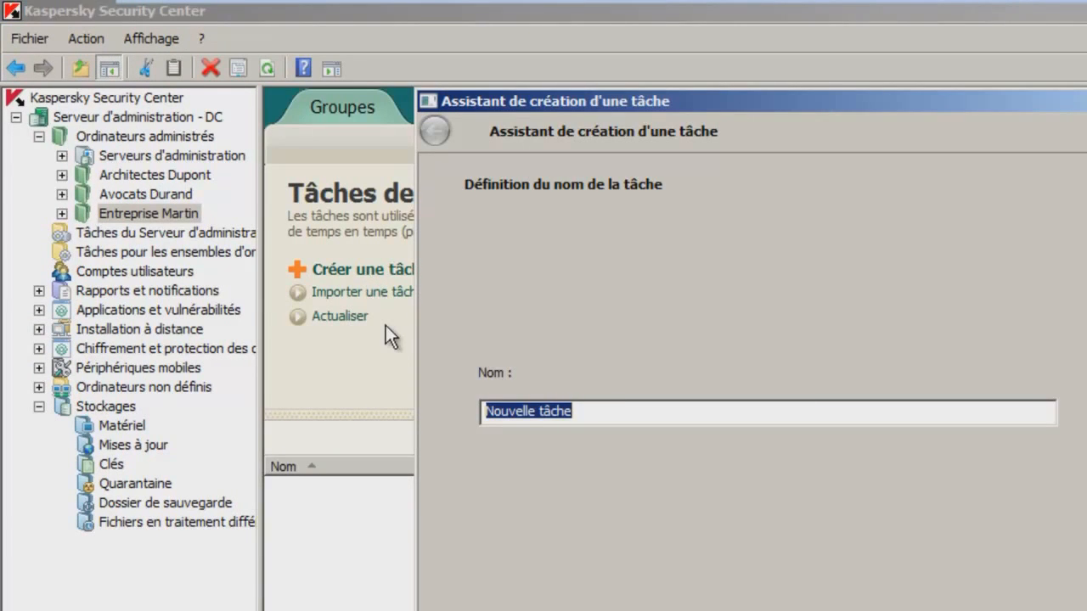
{"action": "type", "text": "Diffusion de clés Martin"}
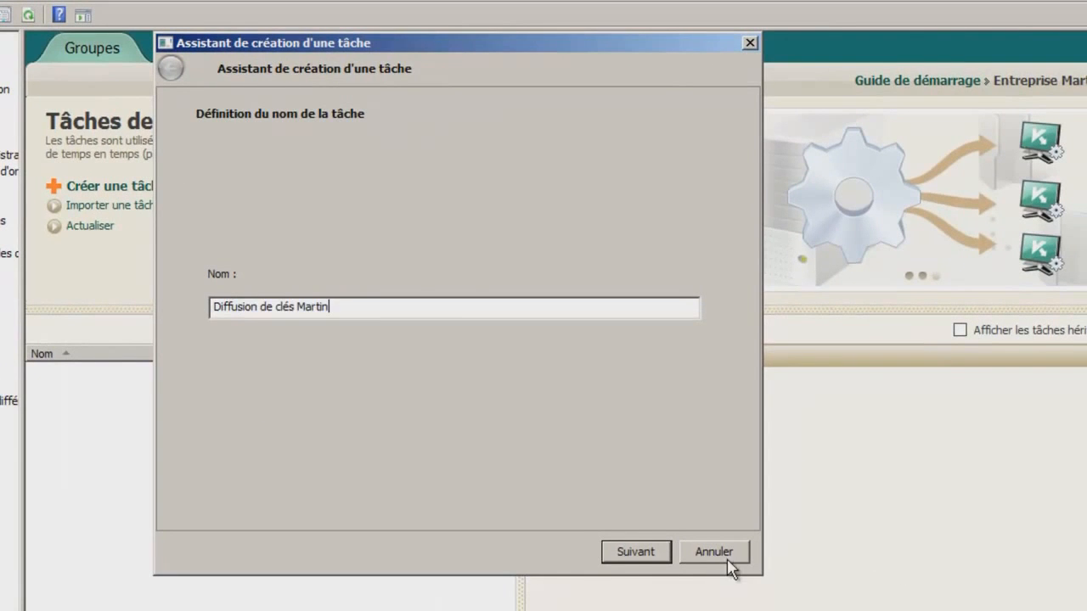
{"action": "left_click", "coordinate": [629, 556]}
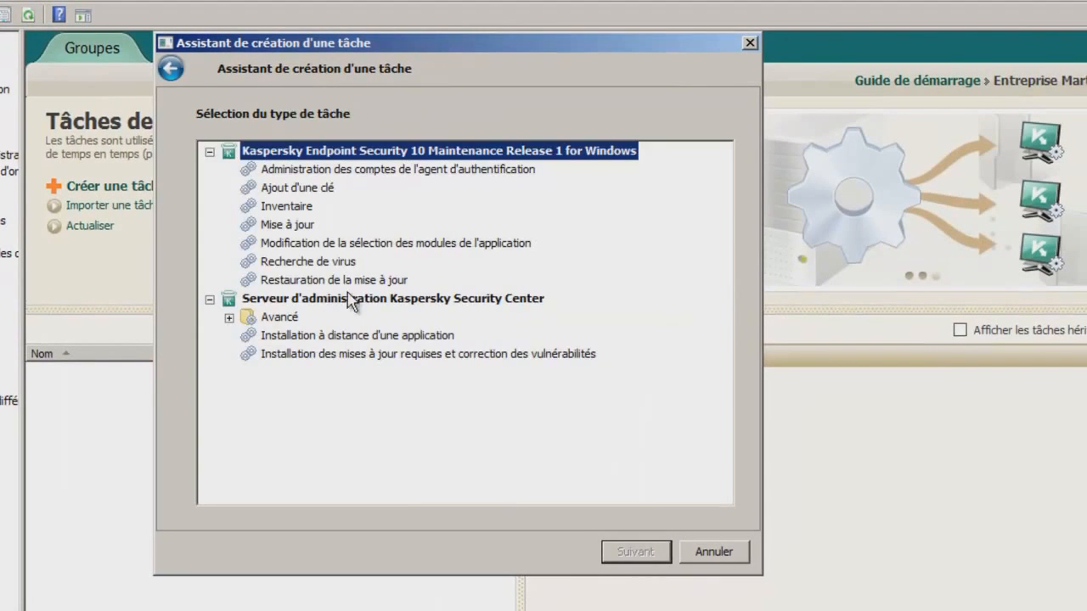
{"action": "left_click", "coordinate": [293, 191]}
{"action": "left_click", "coordinate": [631, 553]}
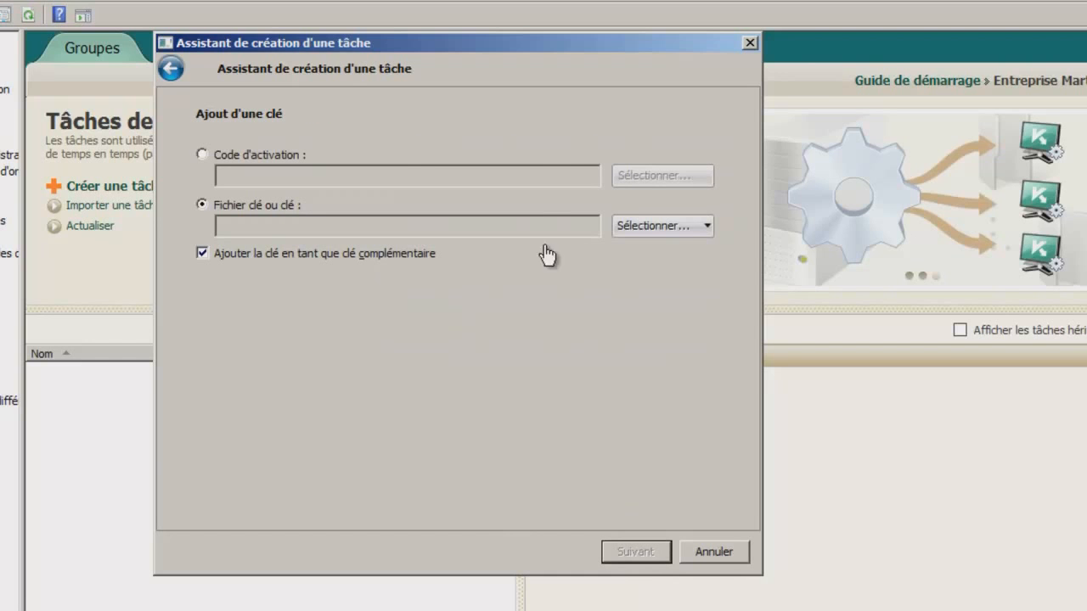
- Assign the licence key from the Kaspersky Security Center storage to the task and disable adding it as a complementary key
{"action": "left_click", "coordinate": [649, 228]}
{"action": "left_click", "coordinate": [663, 268]}
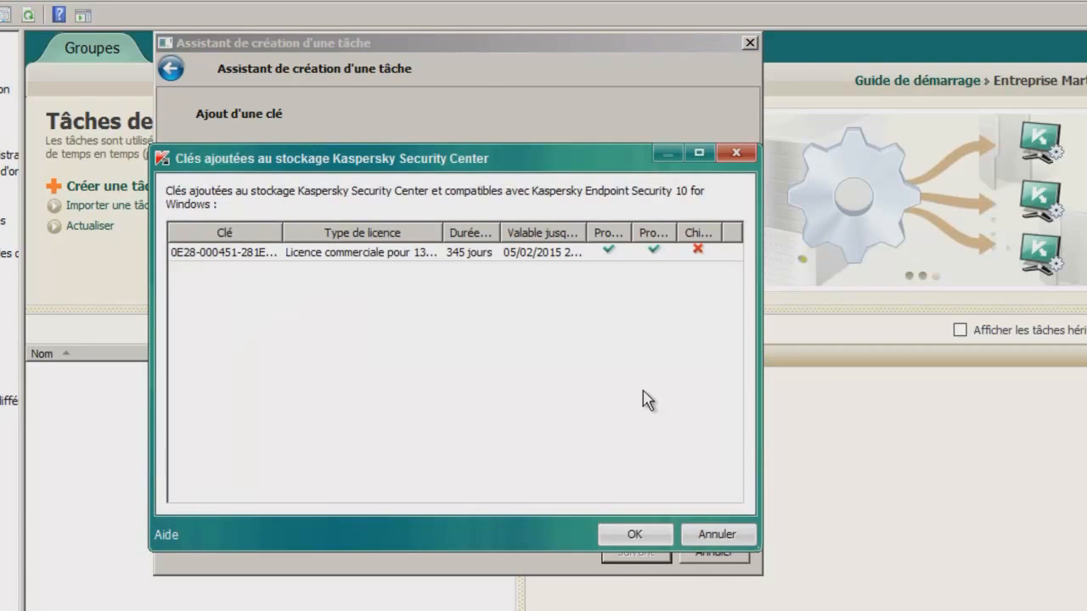
{"action": "left_click", "coordinate": [231, 251]}
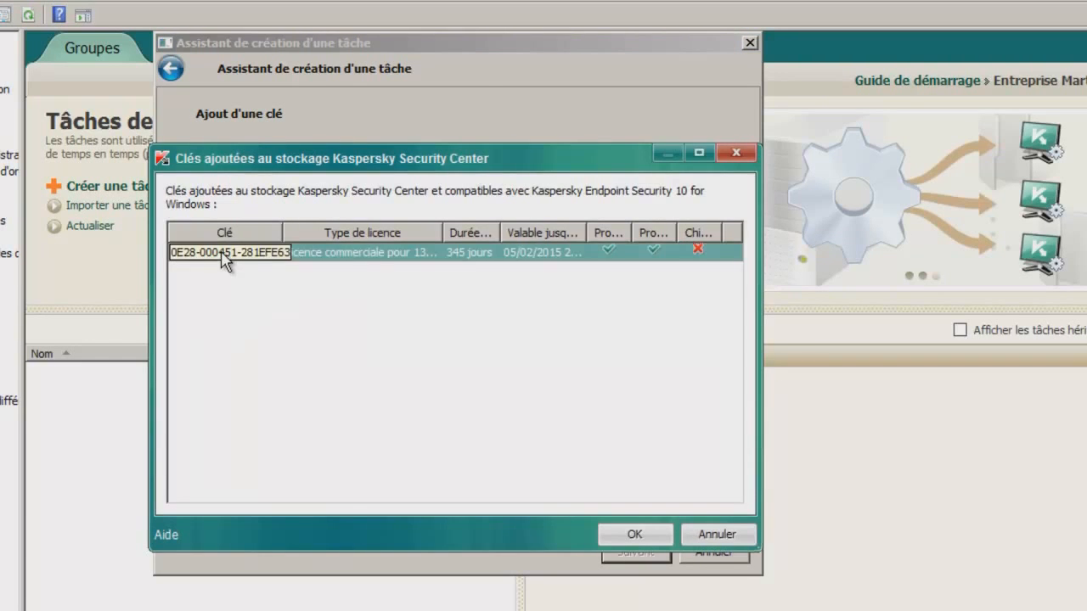
{"action": "left_click", "coordinate": [647, 537]}
{"action": "left_click", "coordinate": [308, 258]}
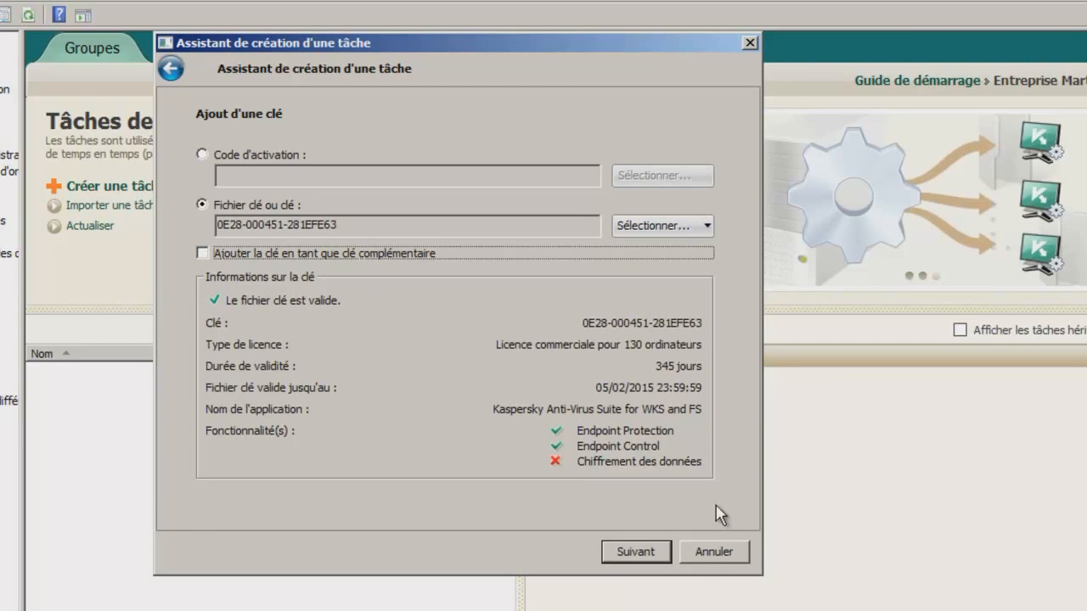
{"action": "left_click", "coordinate": [635, 554]}
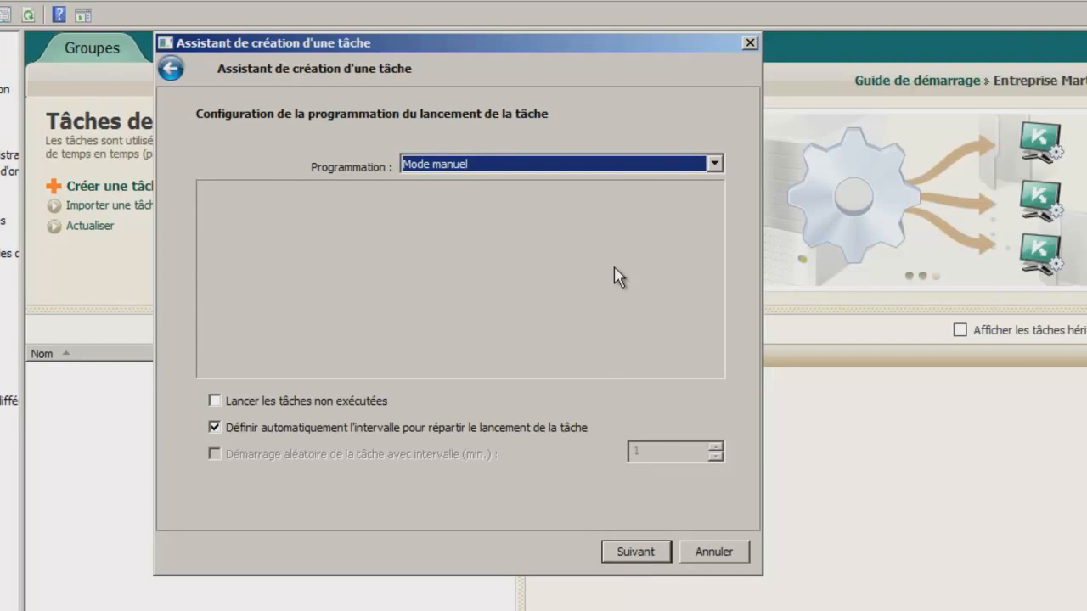
- Keep the task's launch schedule on "Mode manuel" and finish the task creation wizard
{"action": "left_click", "coordinate": [647, 164]}
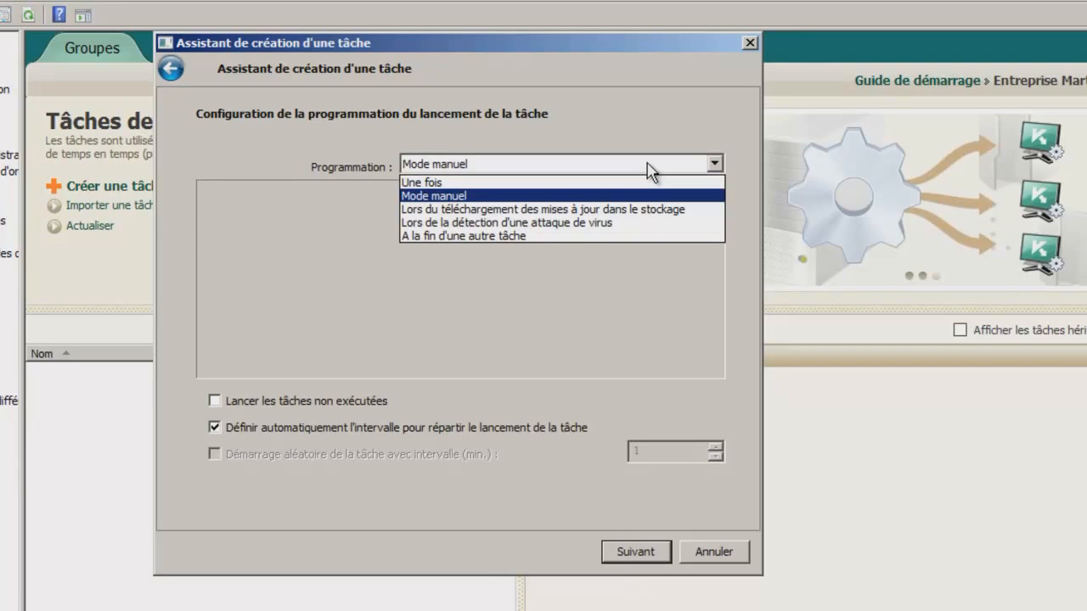
{"action": "left_click", "coordinate": [649, 170]}
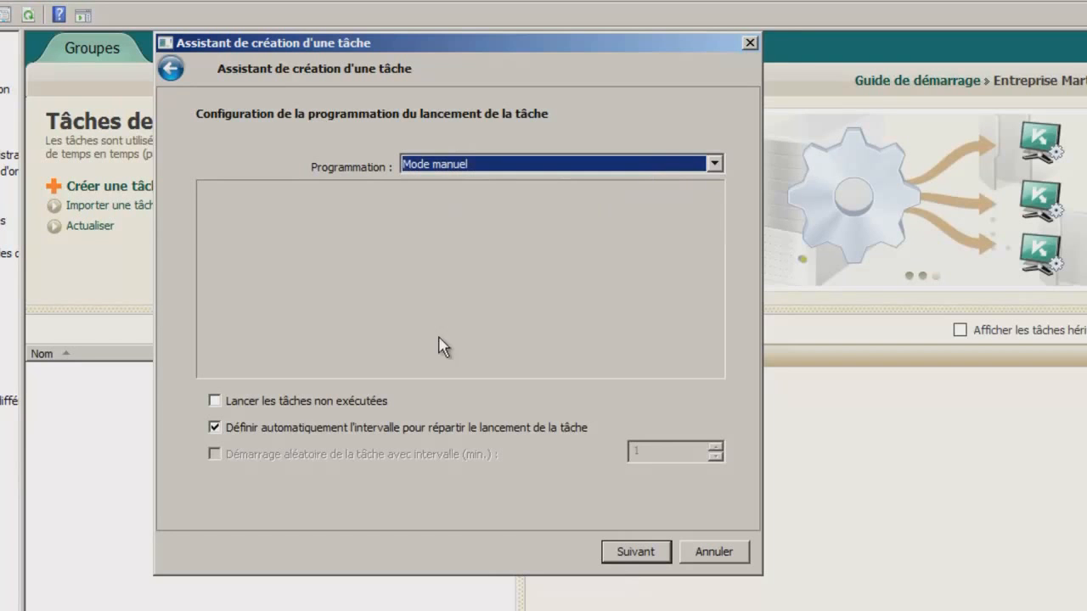
{"action": "left_click", "coordinate": [649, 553]}
{"action": "left_click", "coordinate": [625, 552]}
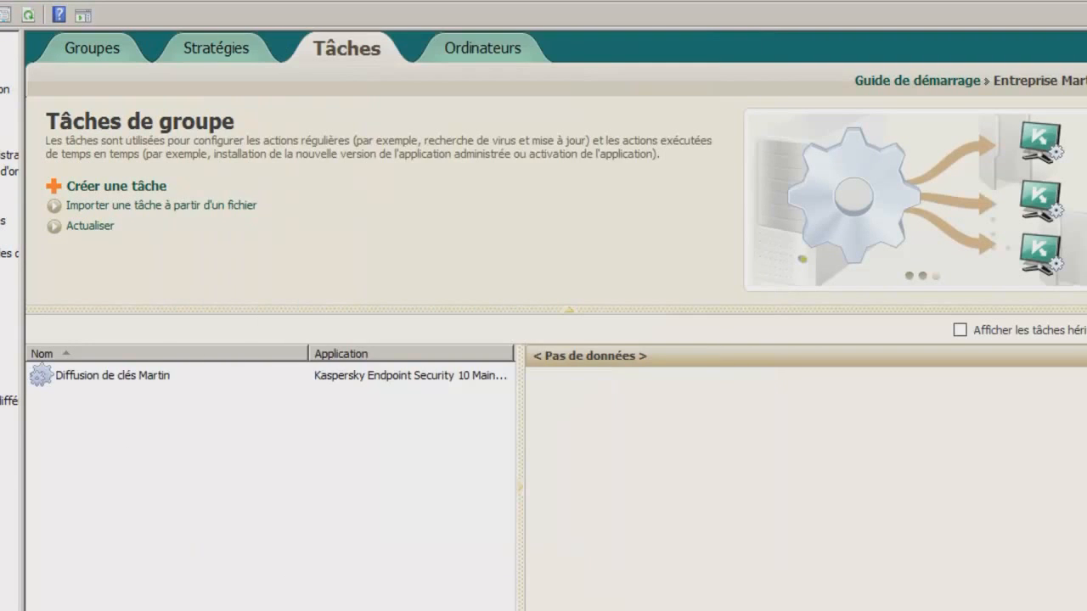
- Widen the name column of the installation packages list and open the properties of the Agent d'administration Kaspersky Security Center package
{"action": "left_click", "coordinate": [58, 382]}
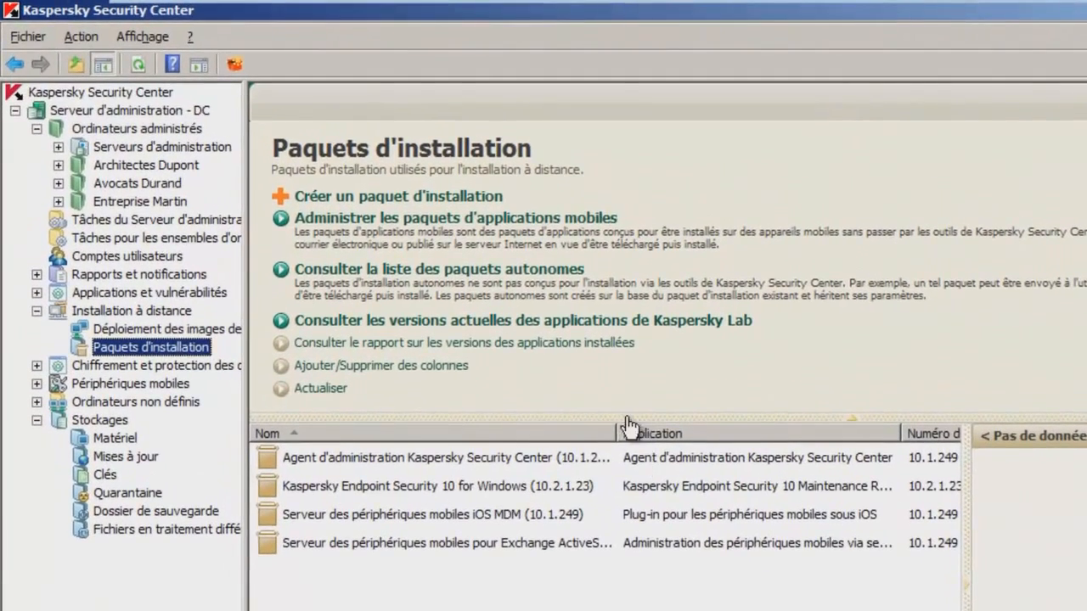
{"action": "left_click_drag", "start_coordinate": [616, 426], "coordinate": [750, 428]}
{"action": "left_click", "coordinate": [428, 457]}
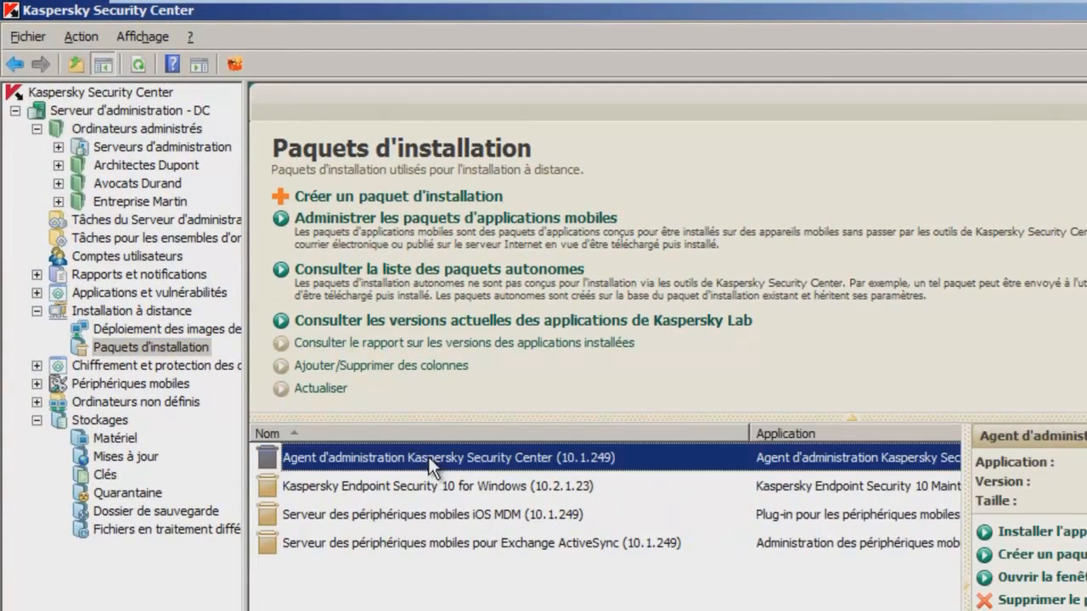
{"action": "left_click", "coordinate": [425, 485]}
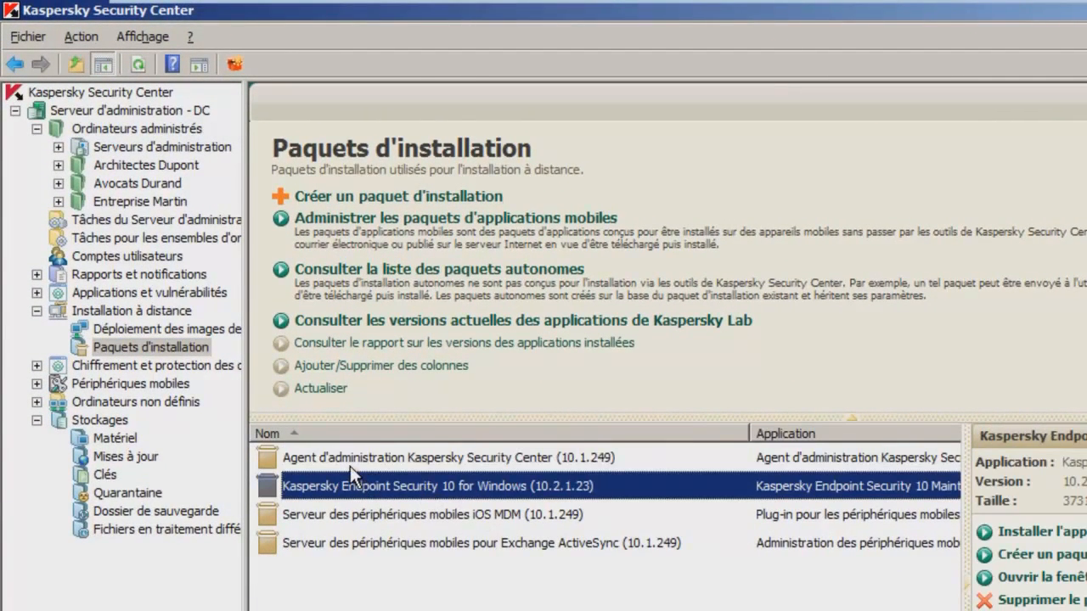
{"action": "left_click", "coordinate": [350, 463]}
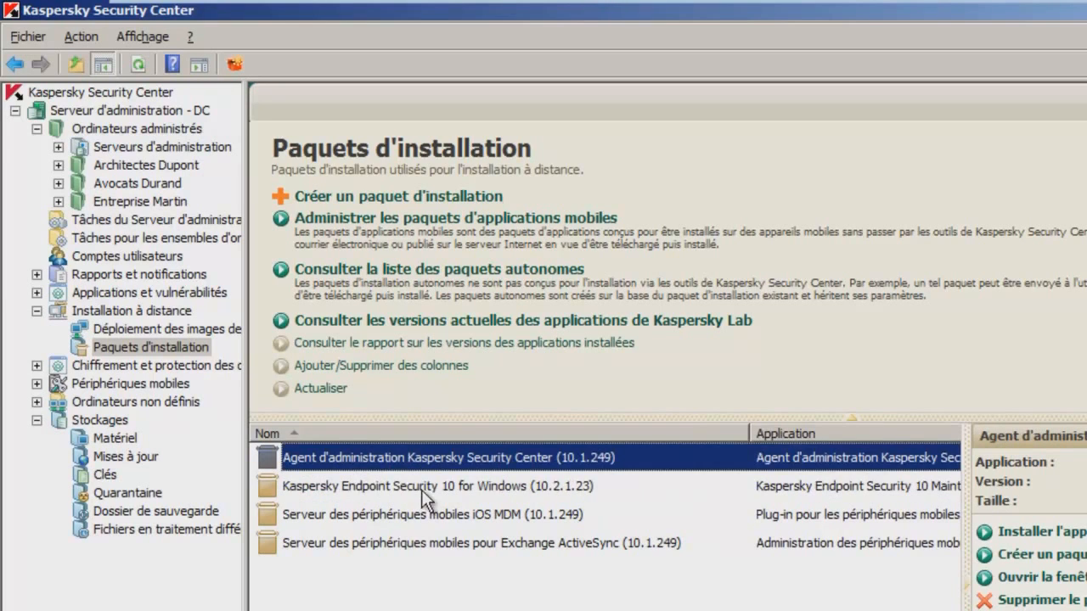
{"action": "double_click", "coordinate": [394, 455]}
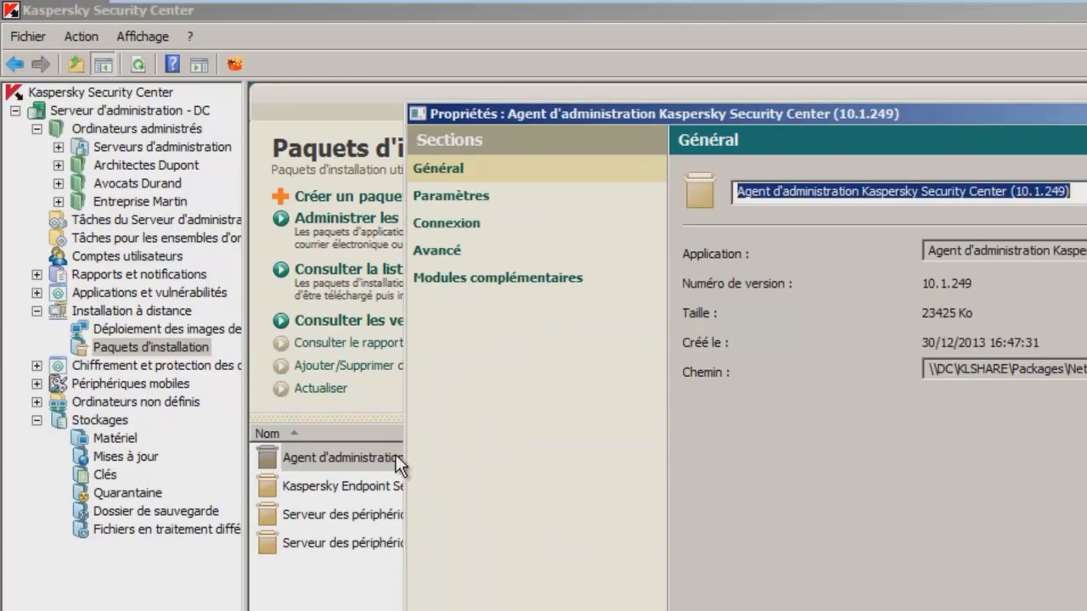
- Open the Connexion settings in the Agent d'administration package properties
{"action": "left_click_drag", "start_coordinate": [668, 117], "coordinate": [445, 91]}
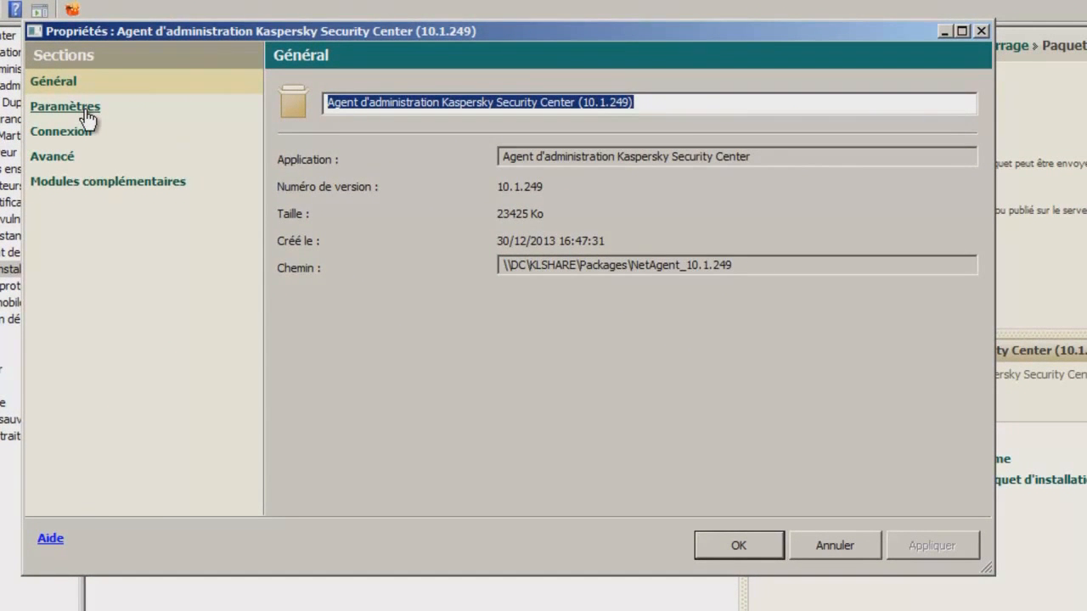
{"action": "left_click", "coordinate": [88, 117]}
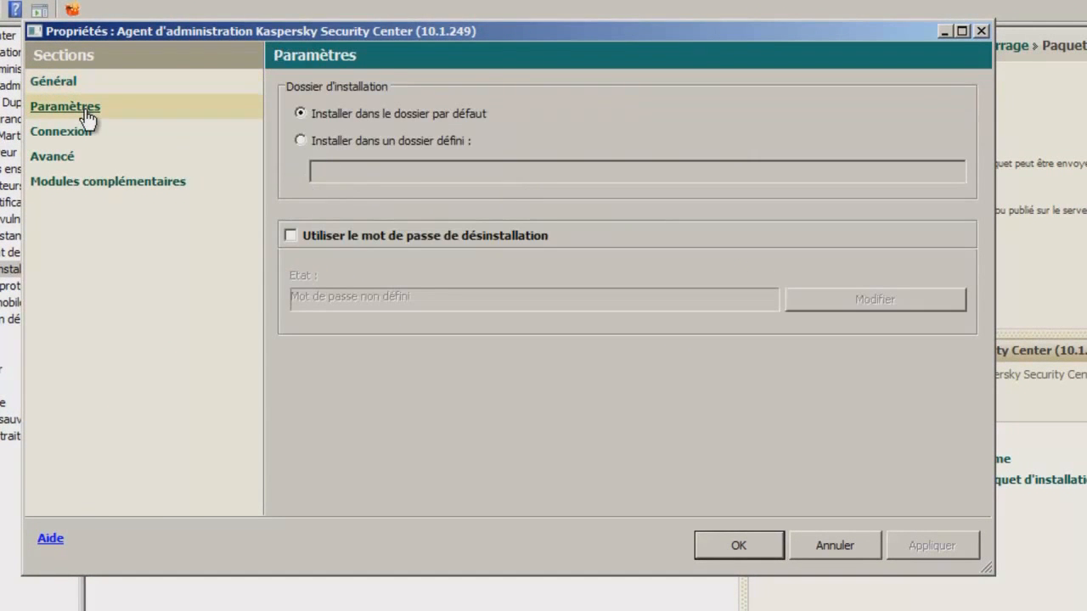
{"action": "left_click", "coordinate": [83, 134]}
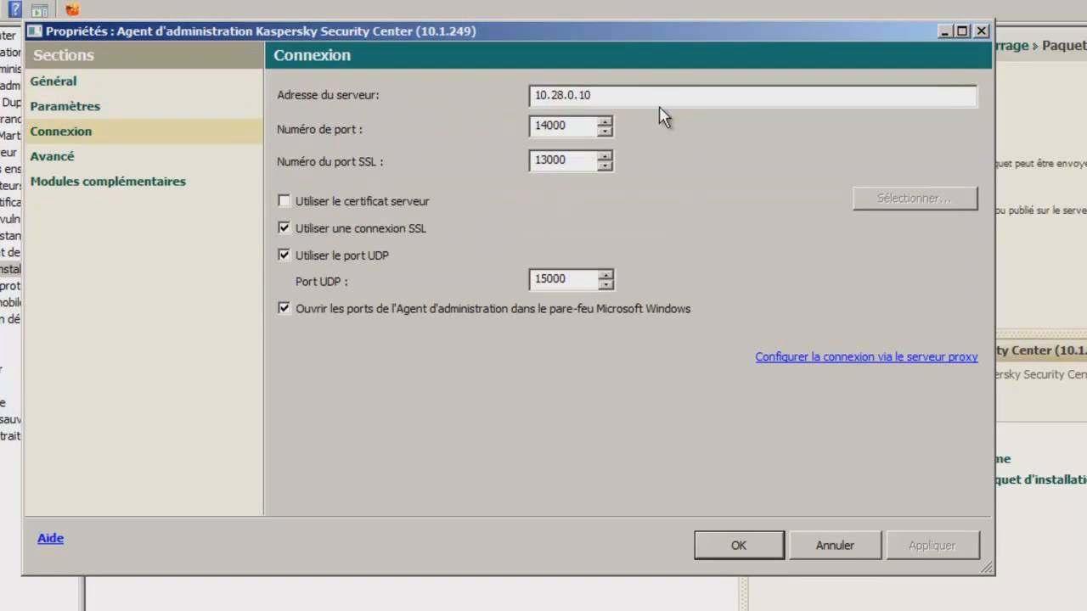
- Set the agent package's administration server address to 88.87.114.125
{"action": "left_click_drag", "start_coordinate": [624, 97], "coordinate": [444, 90]}
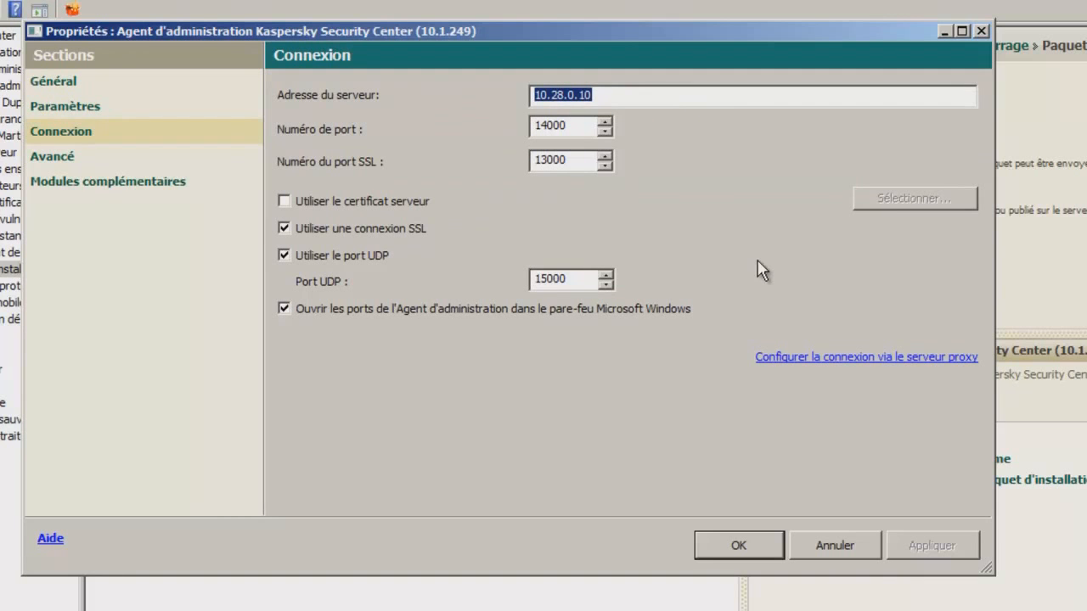
{"action": "type", "text": "88"}
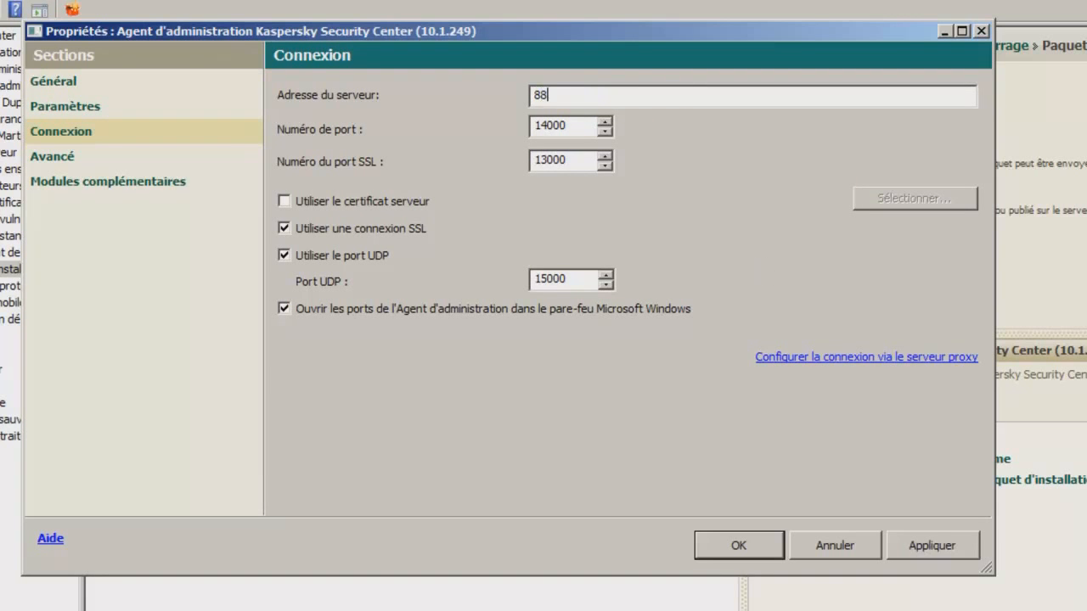
{"action": "type", "text": ".87.114.125"}
- Set the agent package's server address to ksc10.mondomaine.com, disable use of the UDP port and save the properties
{"action": "key", "text": "shift+Home"}
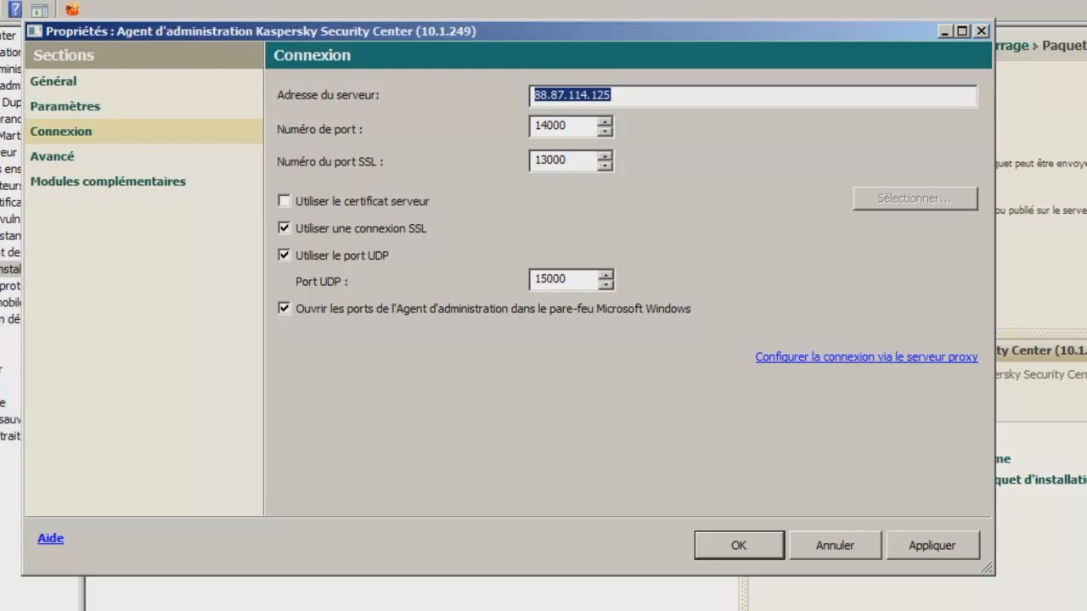
{"action": "type", "text": "ksc10.mond"}
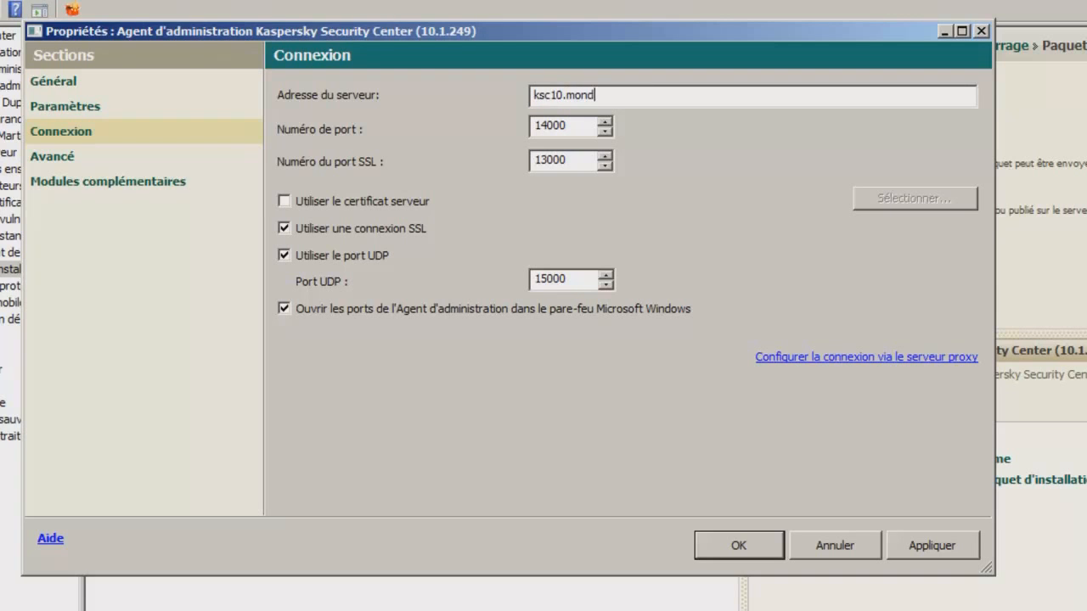
{"action": "type", "text": "omaine.com"}
{"action": "left_click", "coordinate": [307, 258]}
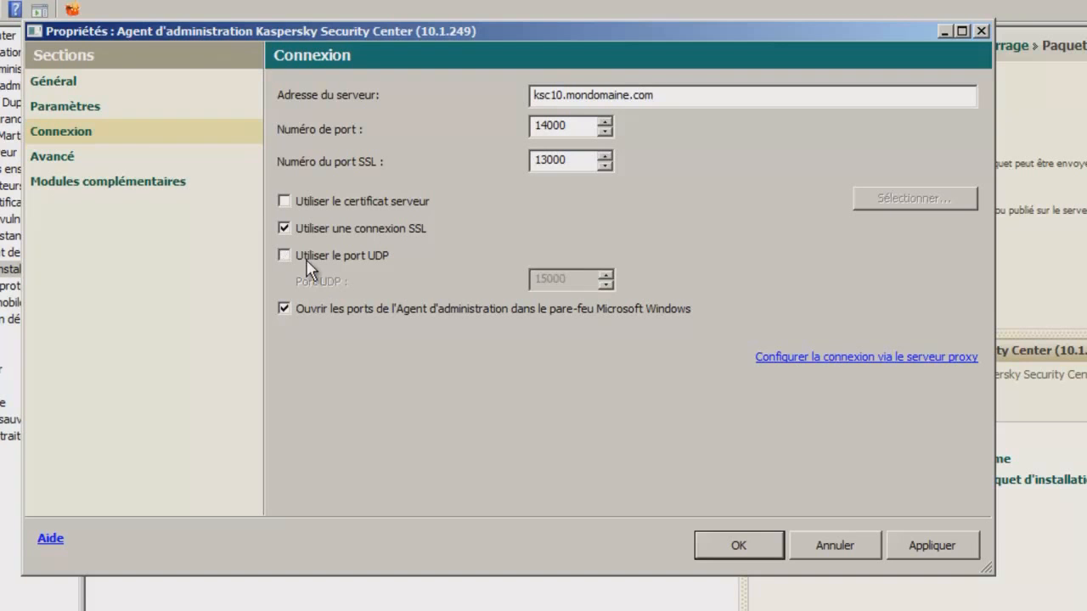
{"action": "left_click", "coordinate": [737, 546]}
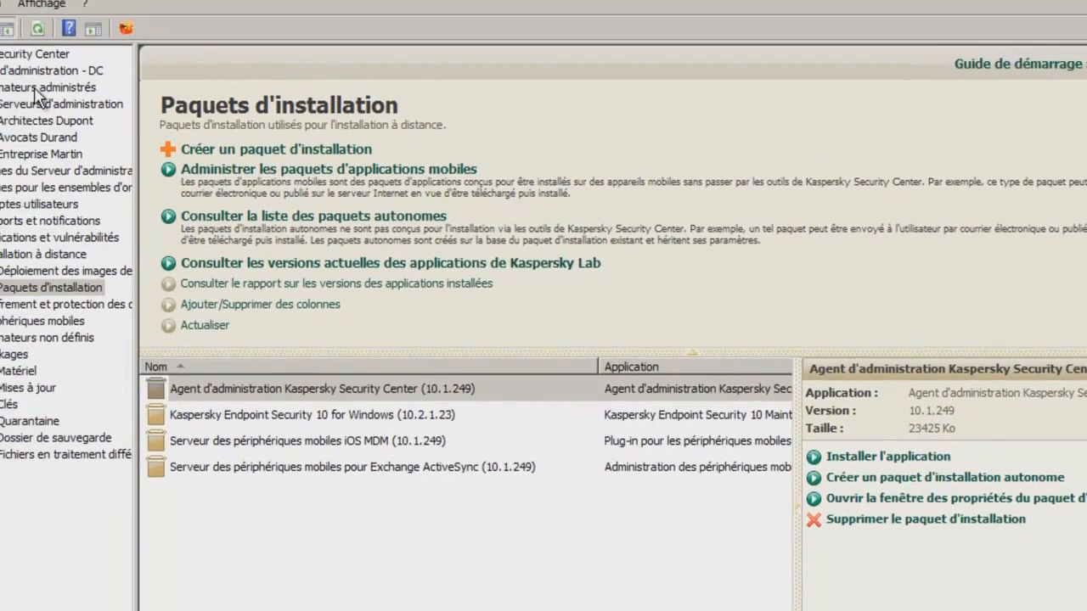
- Disable use of the UDP port in the network settings of the Agent d'administration policy for Ordinateurs administrés and save the policy
{"action": "left_click", "coordinate": [126, 117]}
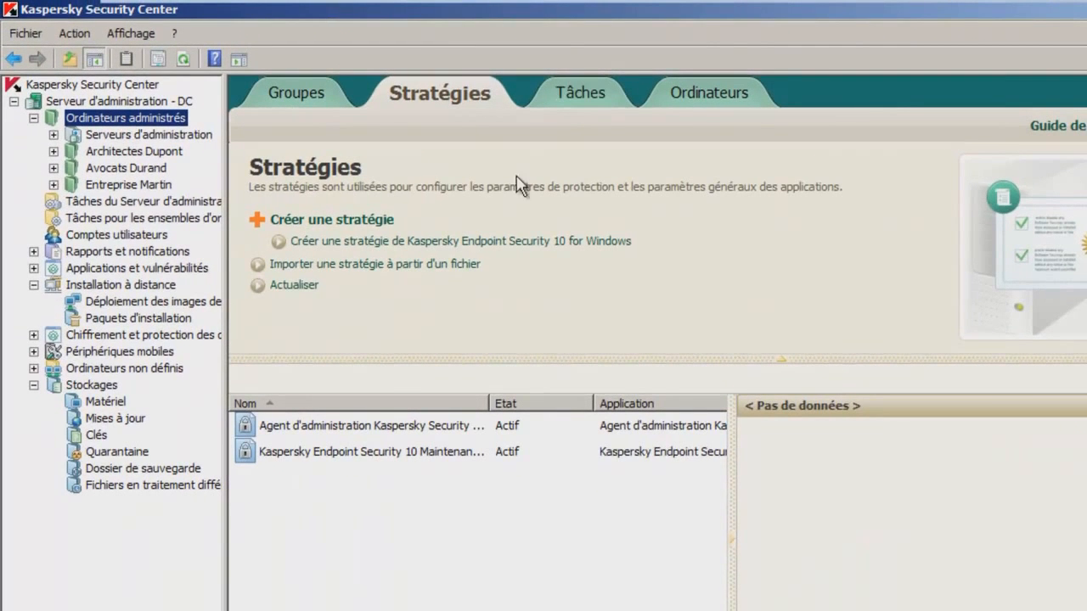
{"action": "left_click", "coordinate": [387, 429]}
{"action": "double_click", "coordinate": [365, 432]}
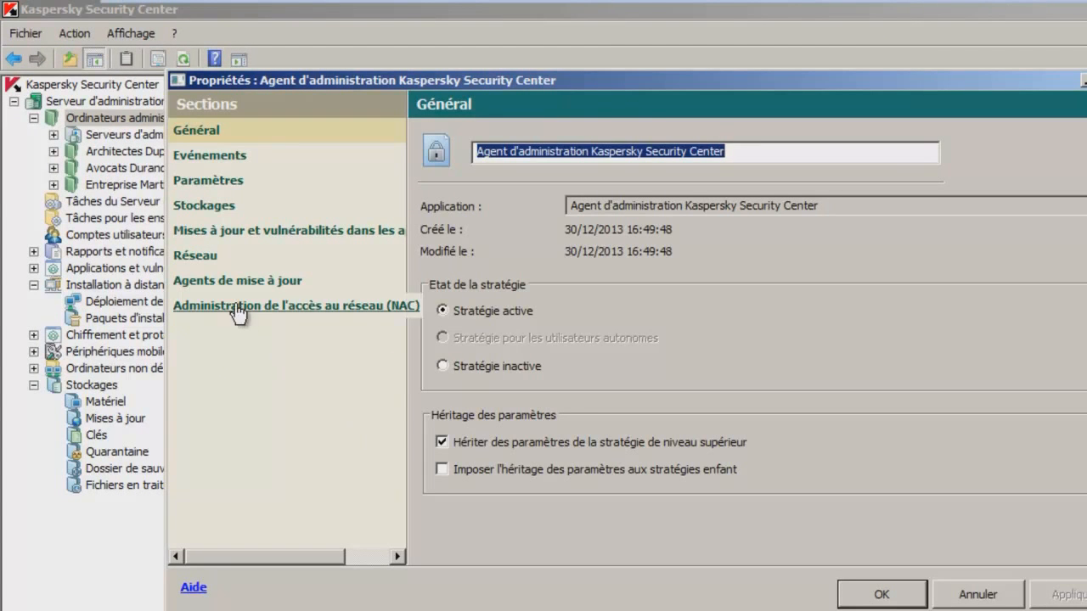
{"action": "left_click", "coordinate": [210, 257]}
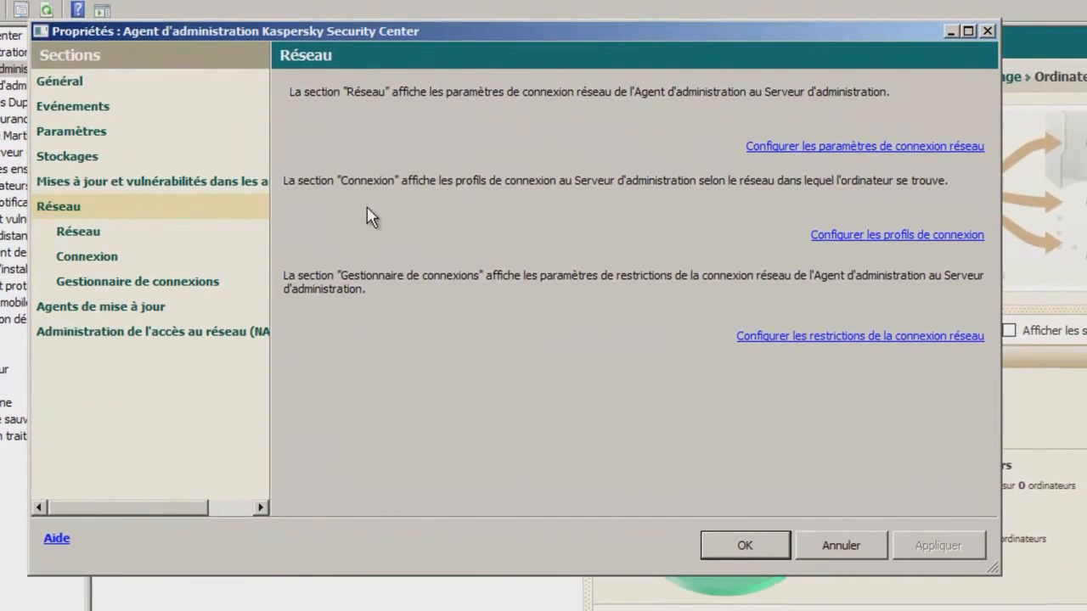
{"action": "left_click", "coordinate": [146, 252]}
{"action": "double_click", "coordinate": [734, 116]}
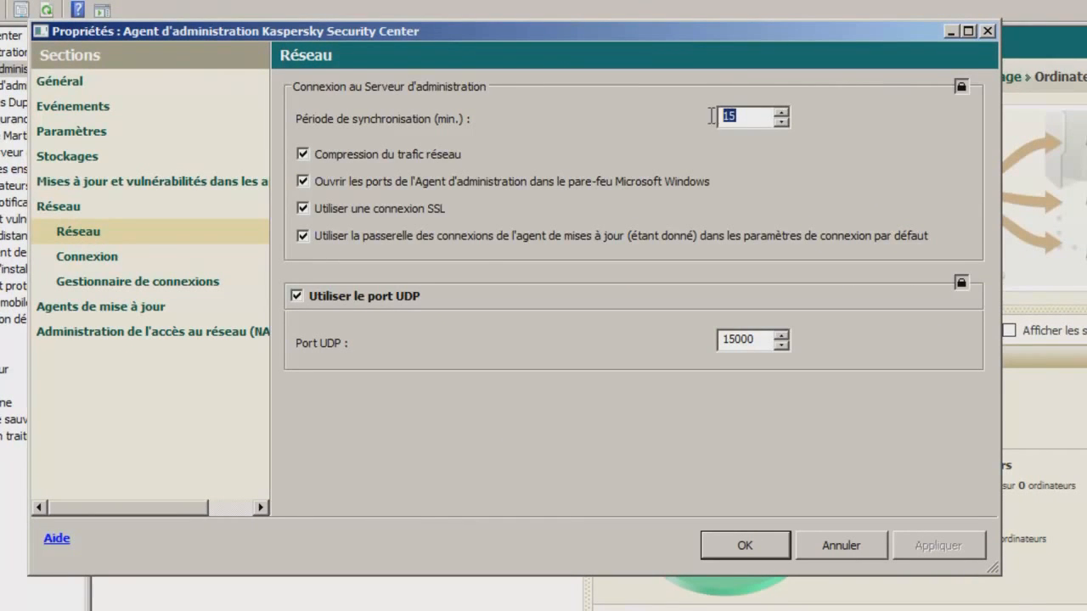
{"action": "left_click", "coordinate": [344, 297]}
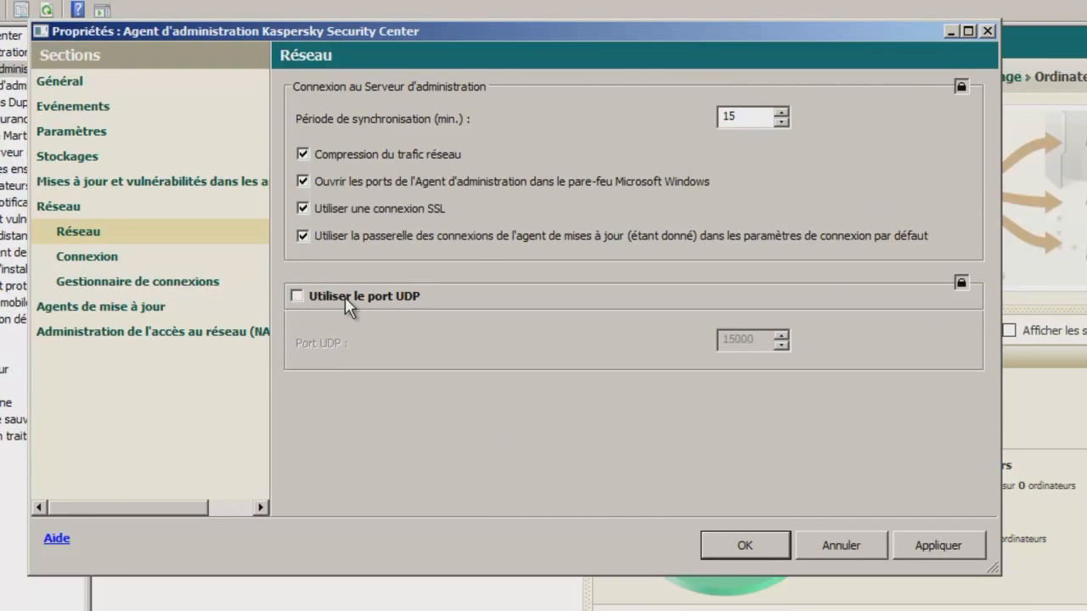
{"action": "left_click", "coordinate": [746, 547]}
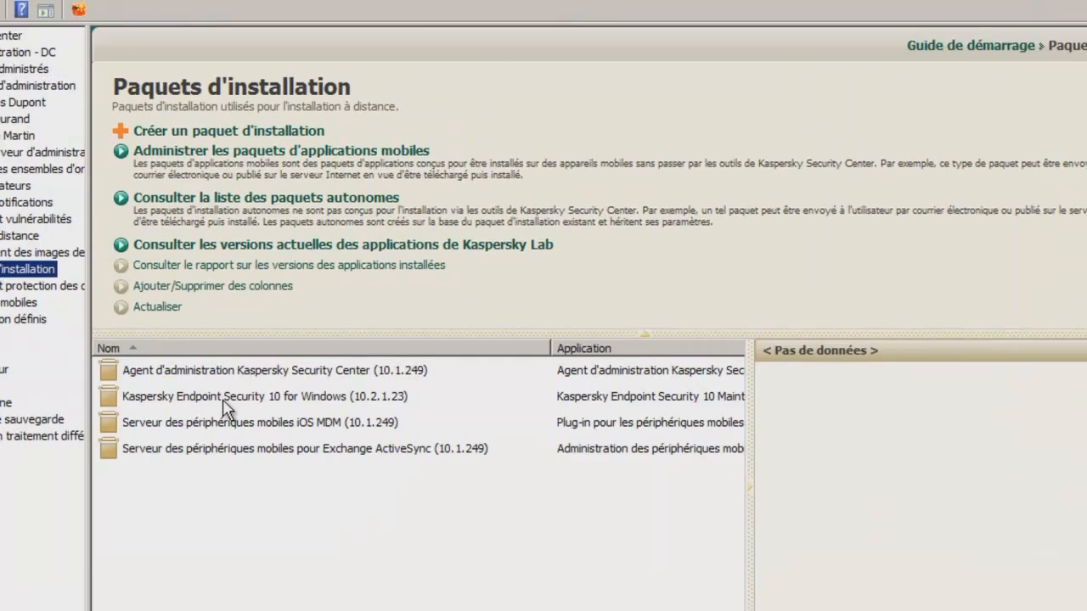
- Start a new installation package for a Kaspersky Lab application and name it "KES10 Entreprise Martin"
{"action": "left_click", "coordinate": [225, 401]}
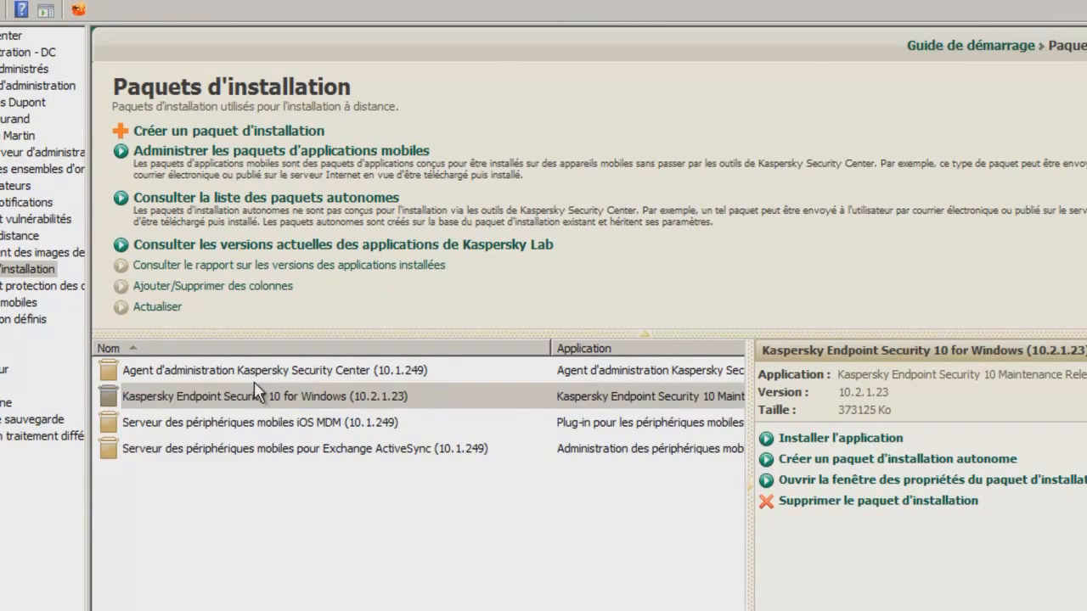
{"action": "left_click", "coordinate": [240, 405]}
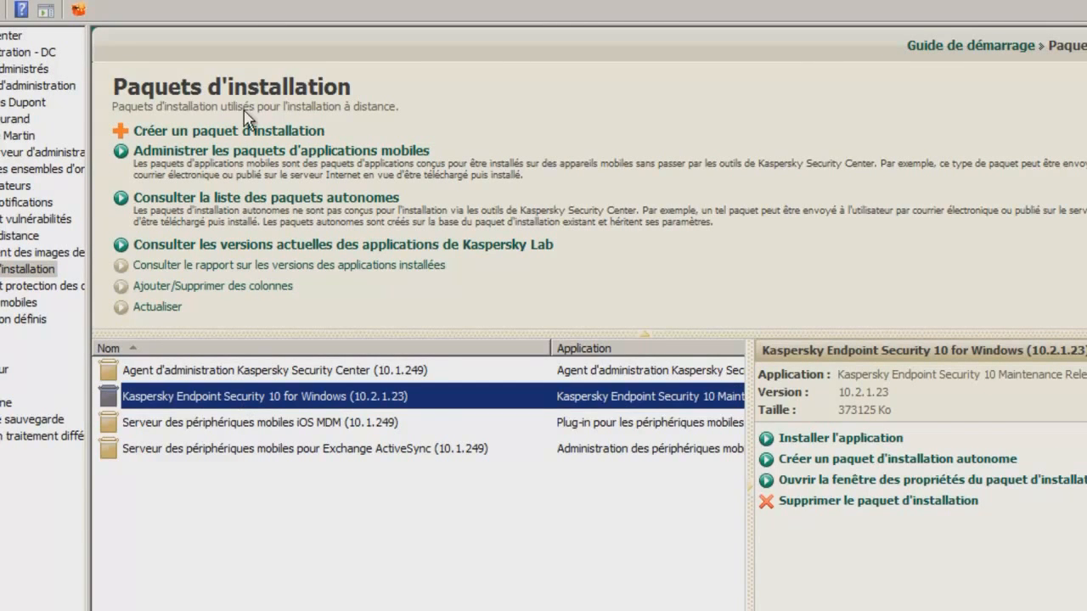
{"action": "left_click", "coordinate": [194, 140]}
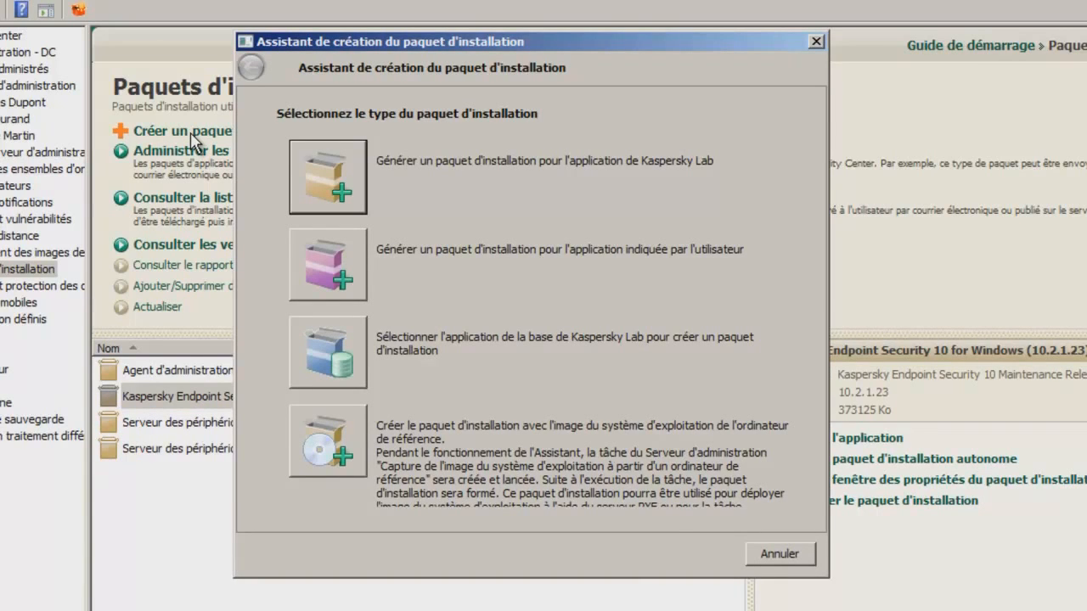
{"action": "left_click", "coordinate": [337, 171]}
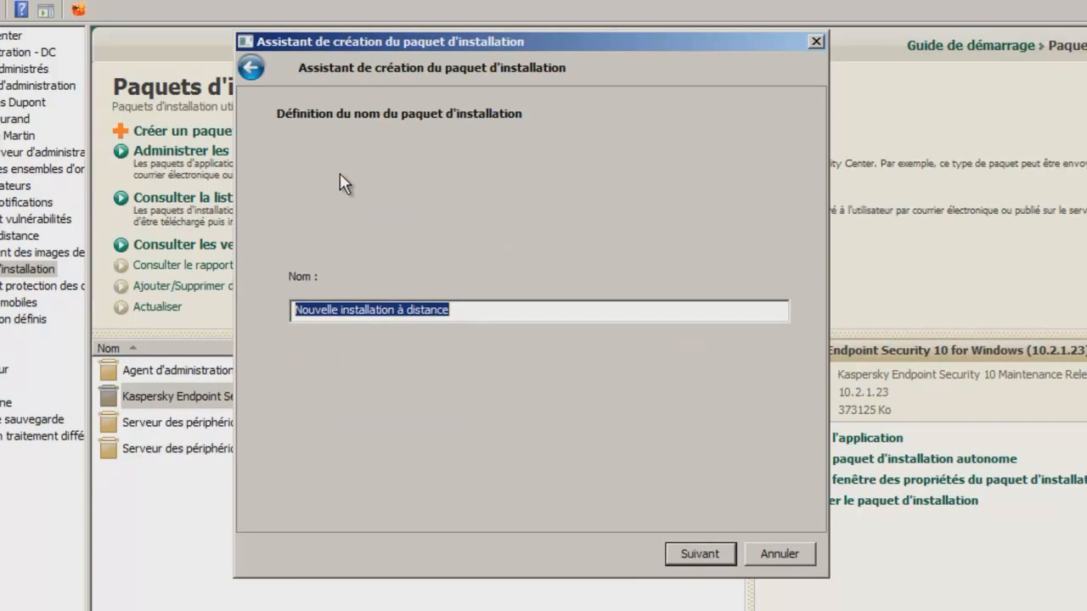
{"action": "type", "text": "KES10 Entreprise Martin"}
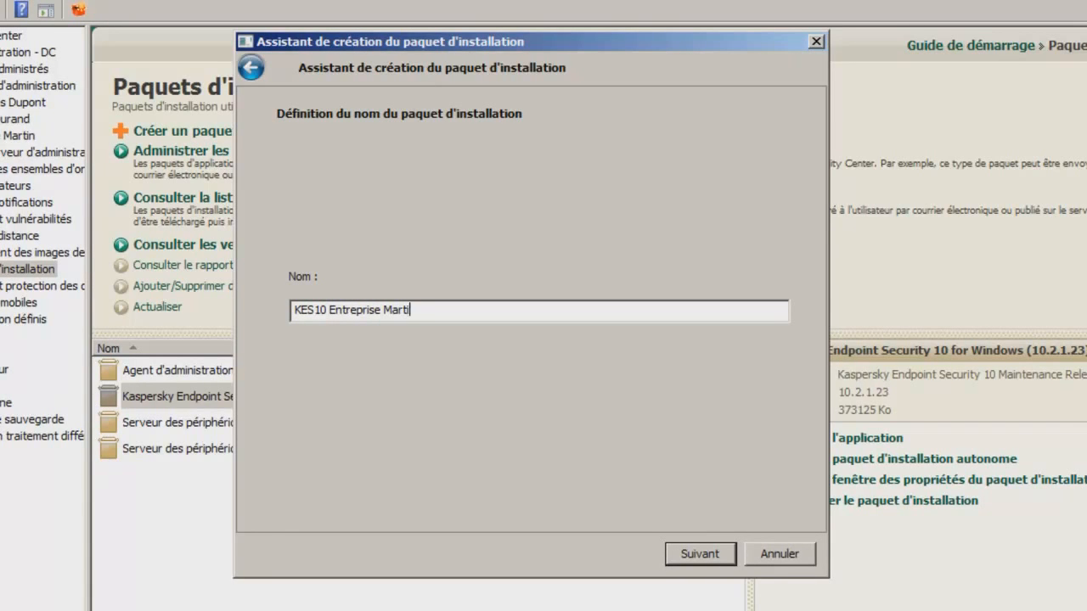
{"action": "left_click", "coordinate": [699, 556]}
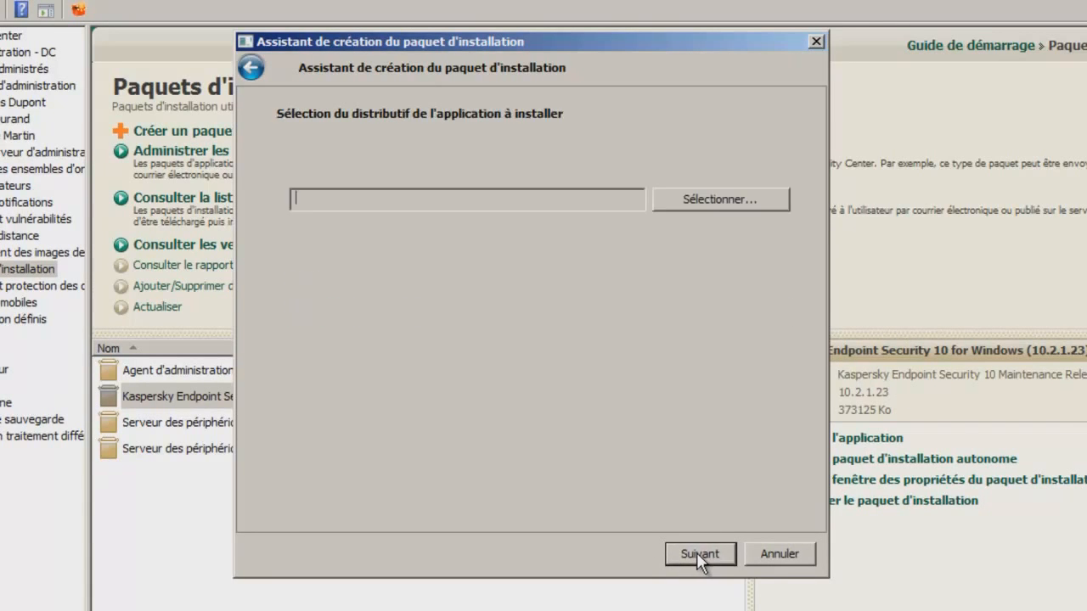
- Choose Kes10win.kpd from the KES_10.2.1.23 folder in Kaspersky Security Center's Share\Packages on drive C: as the application distribution
{"action": "left_click", "coordinate": [685, 203]}
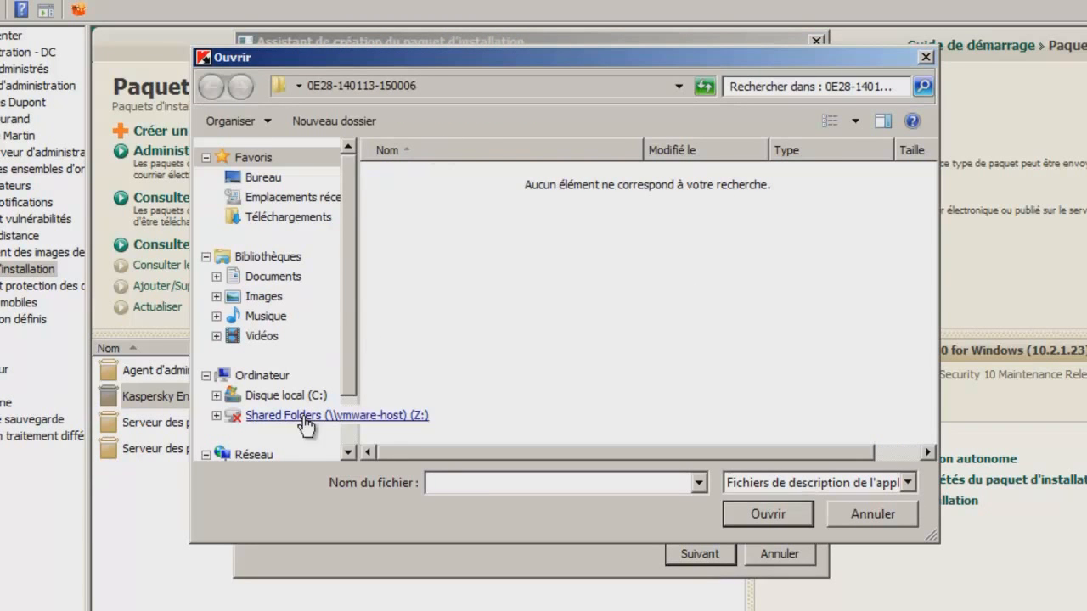
{"action": "left_click", "coordinate": [288, 396]}
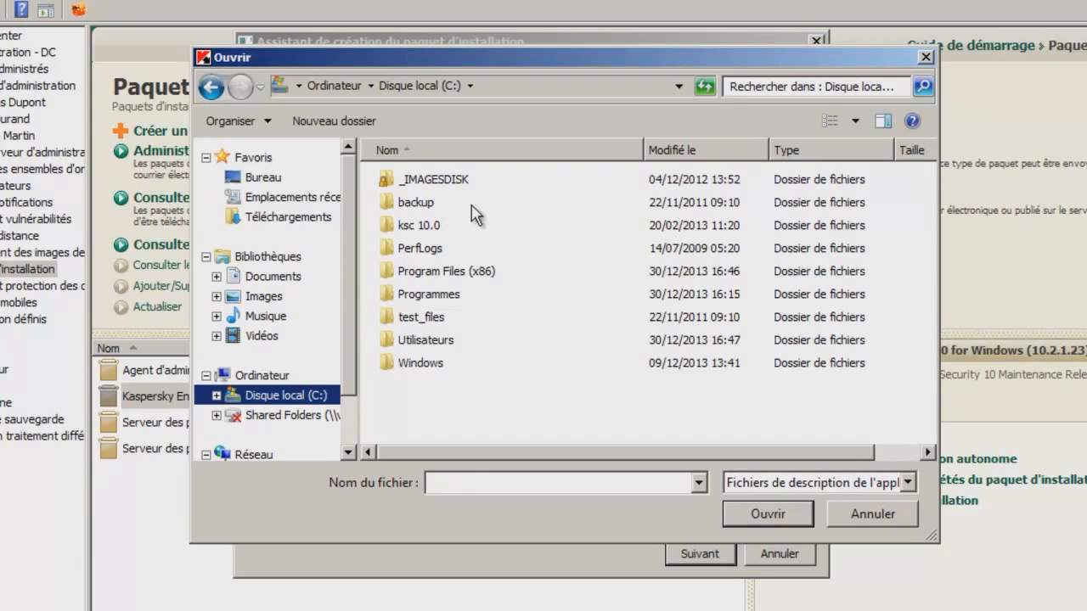
{"action": "double_click", "coordinate": [445, 272]}
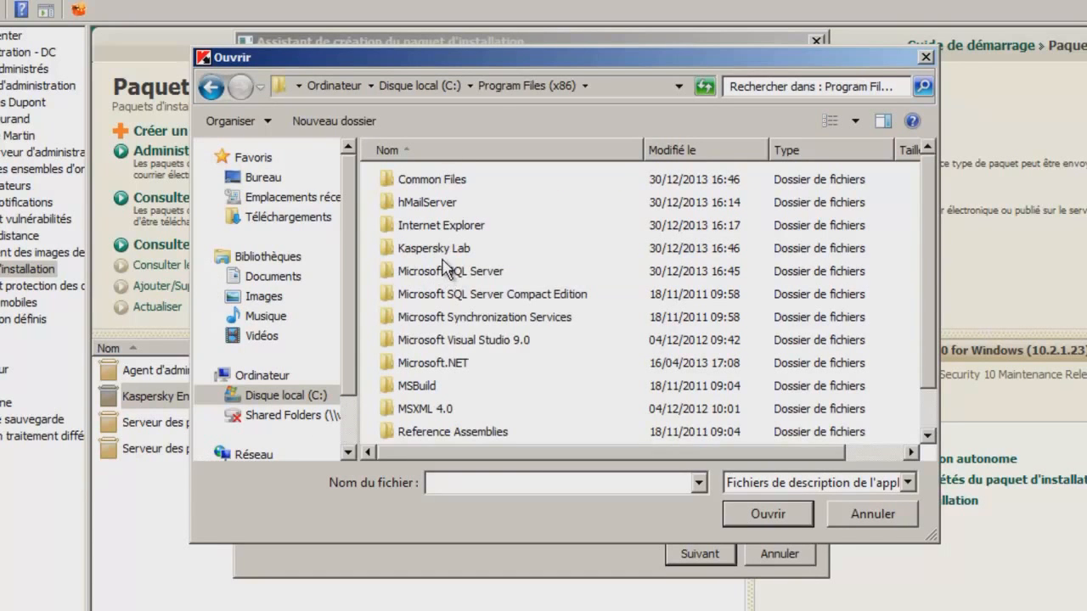
{"action": "double_click", "coordinate": [441, 248]}
{"action": "double_click", "coordinate": [444, 183]}
{"action": "double_click", "coordinate": [422, 301]}
{"action": "double_click", "coordinate": [410, 181]}
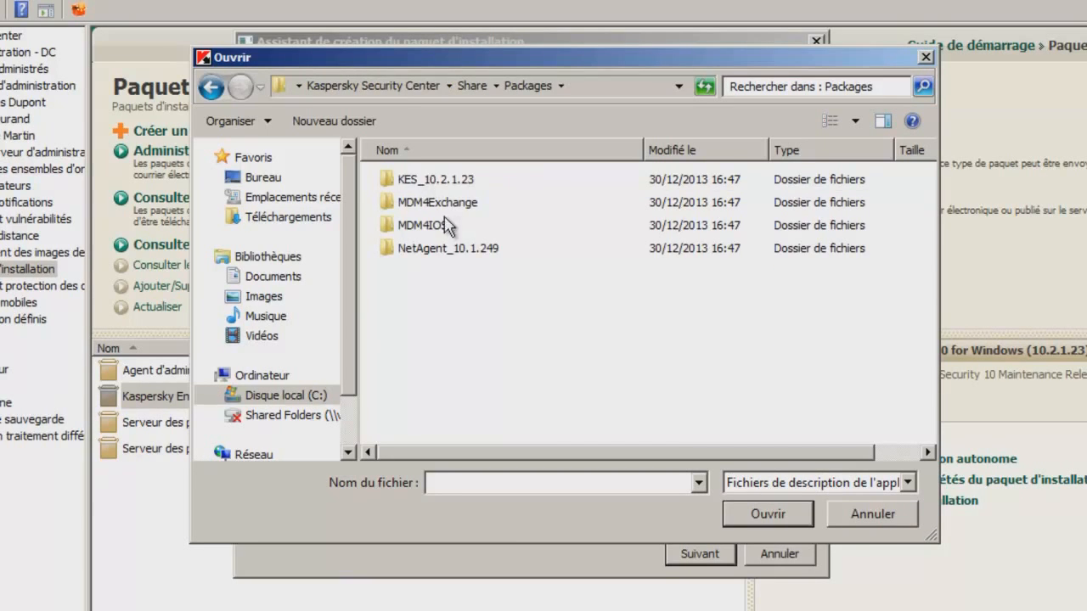
{"action": "double_click", "coordinate": [432, 176]}
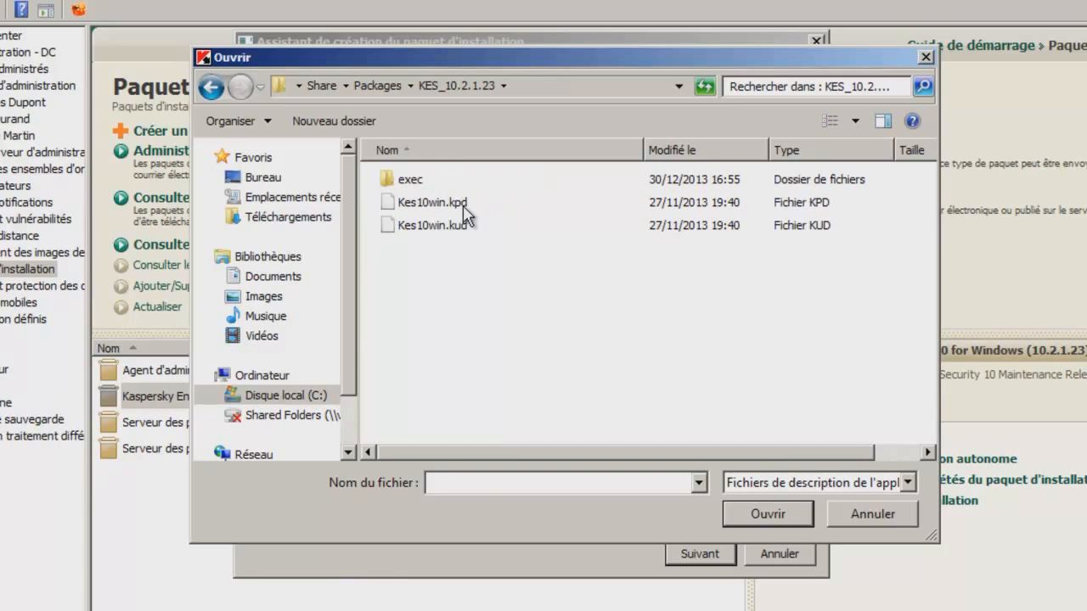
{"action": "left_click", "coordinate": [464, 207]}
{"action": "left_click", "coordinate": [772, 515]}
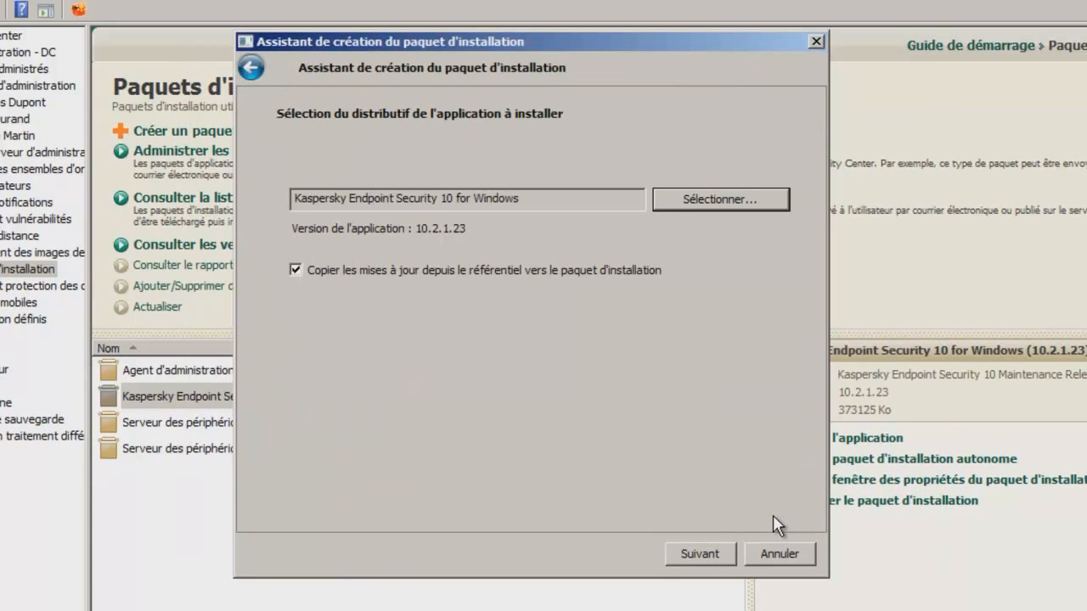
- Accept the licence agreement, keep "Installation standard" and finish the package wizard, refreshing the package list
{"action": "left_click", "coordinate": [699, 555]}
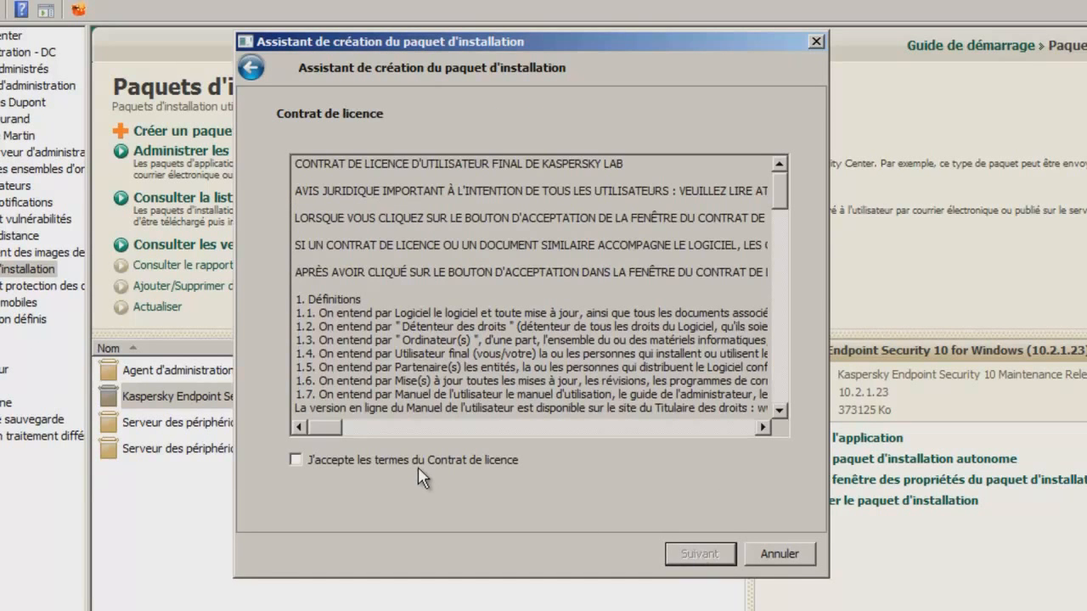
{"action": "left_click", "coordinate": [416, 462]}
{"action": "left_click", "coordinate": [701, 555]}
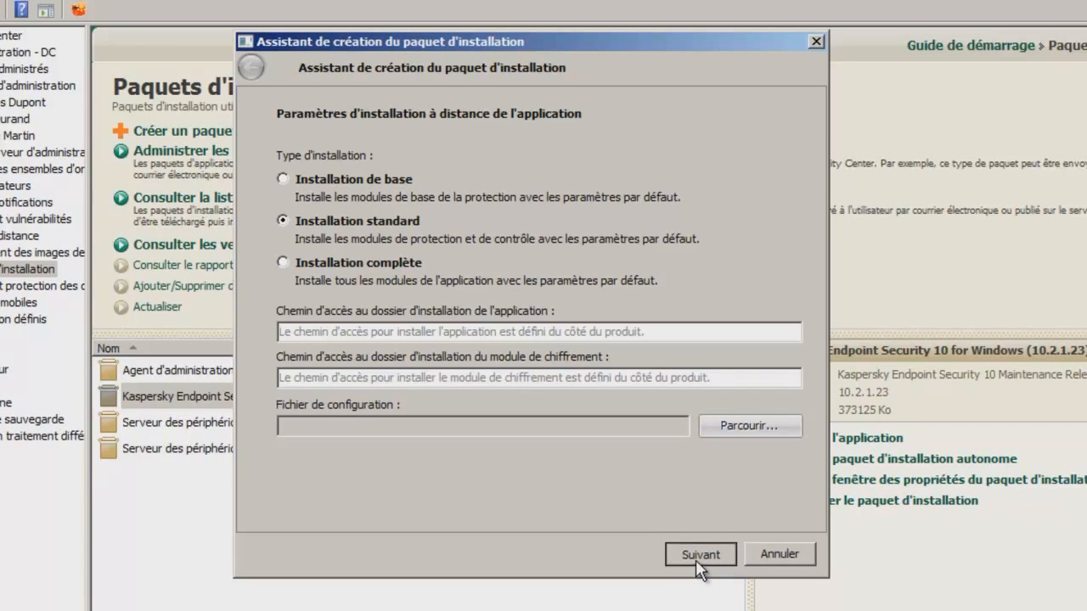
{"action": "left_click", "coordinate": [695, 554]}
{"action": "left_click", "coordinate": [774, 554]}
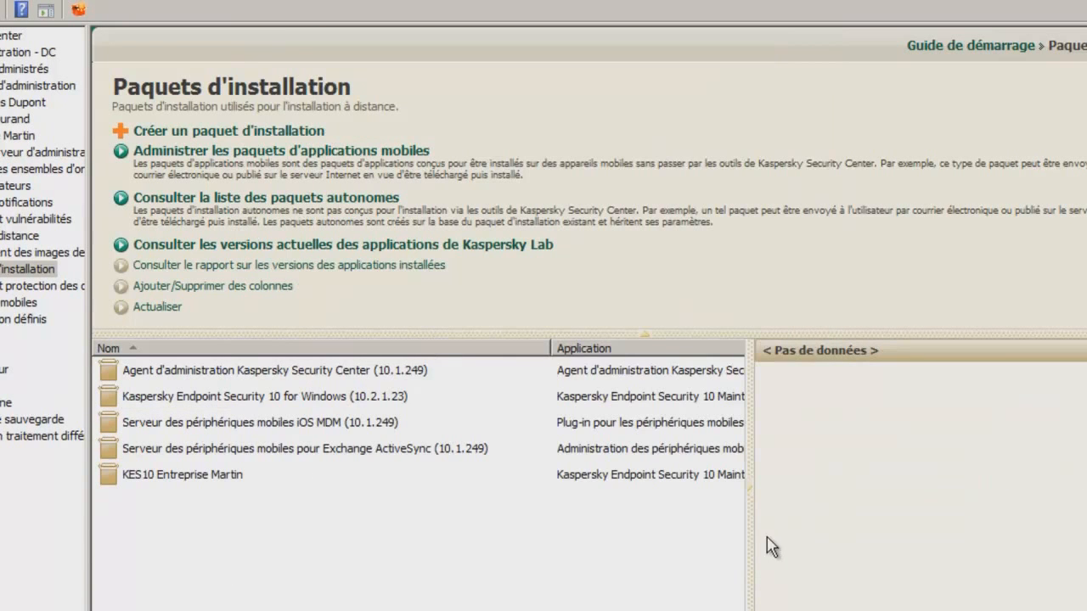
{"action": "left_click", "coordinate": [160, 307]}
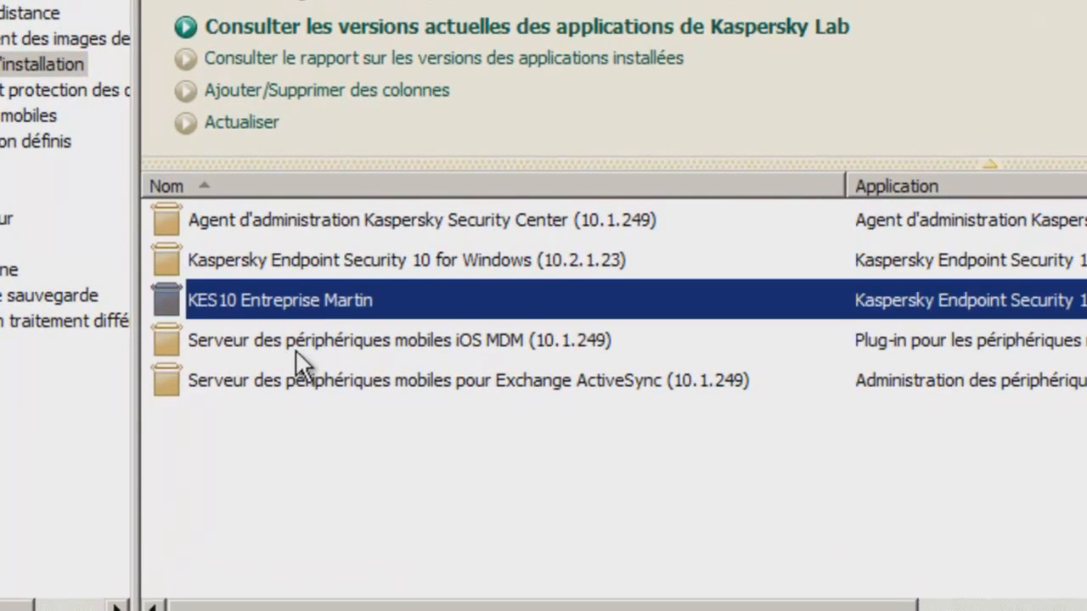
- Open the KES10 Entreprise Martin package properties and examine the modules to install
{"action": "right_click", "coordinate": [273, 303]}
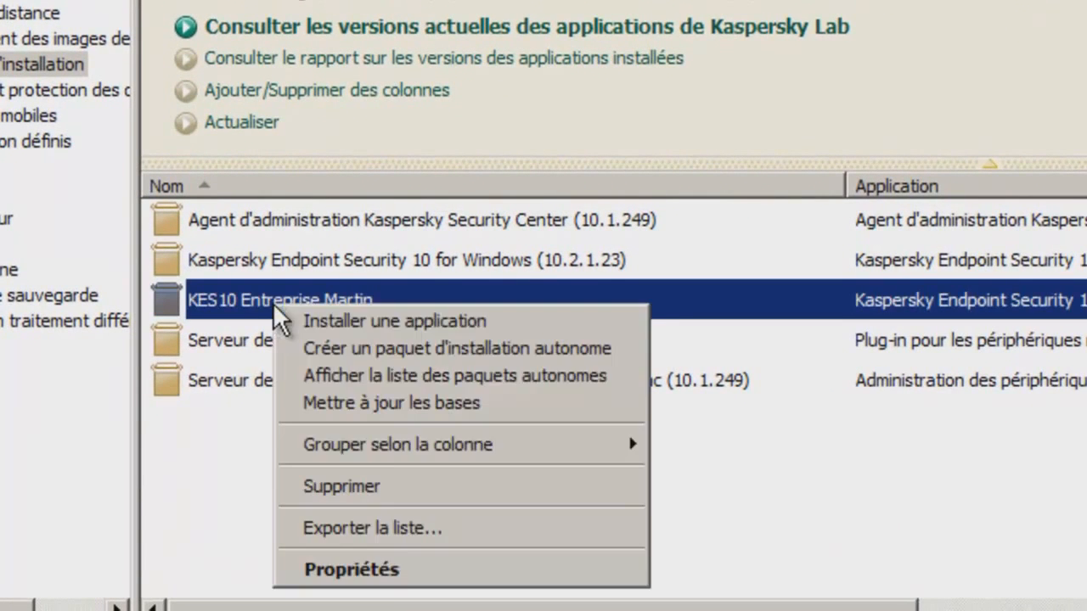
{"action": "left_click", "coordinate": [389, 571]}
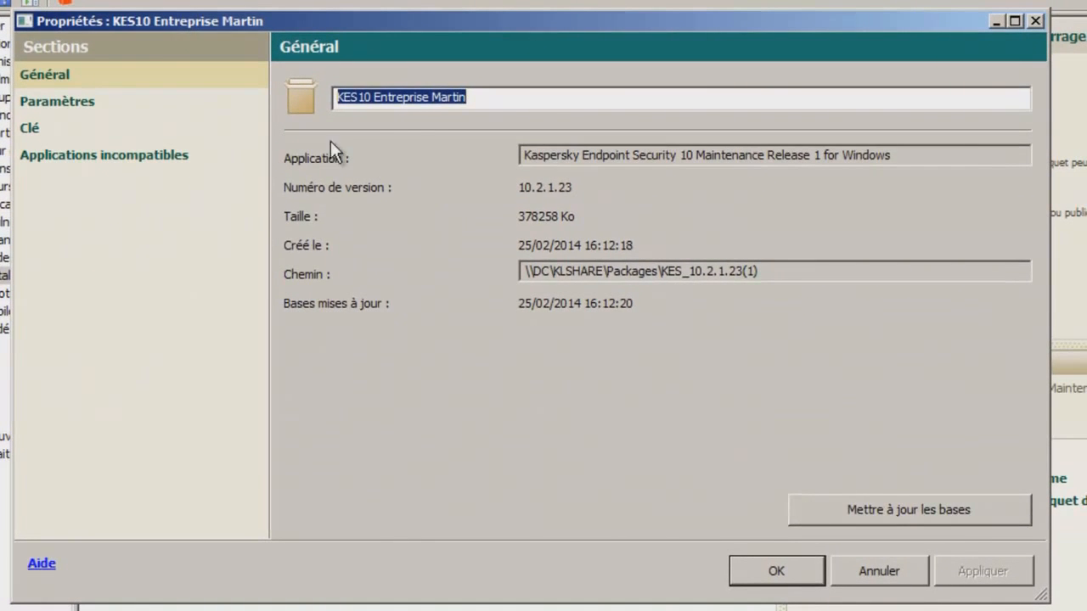
{"action": "left_click", "coordinate": [59, 104]}
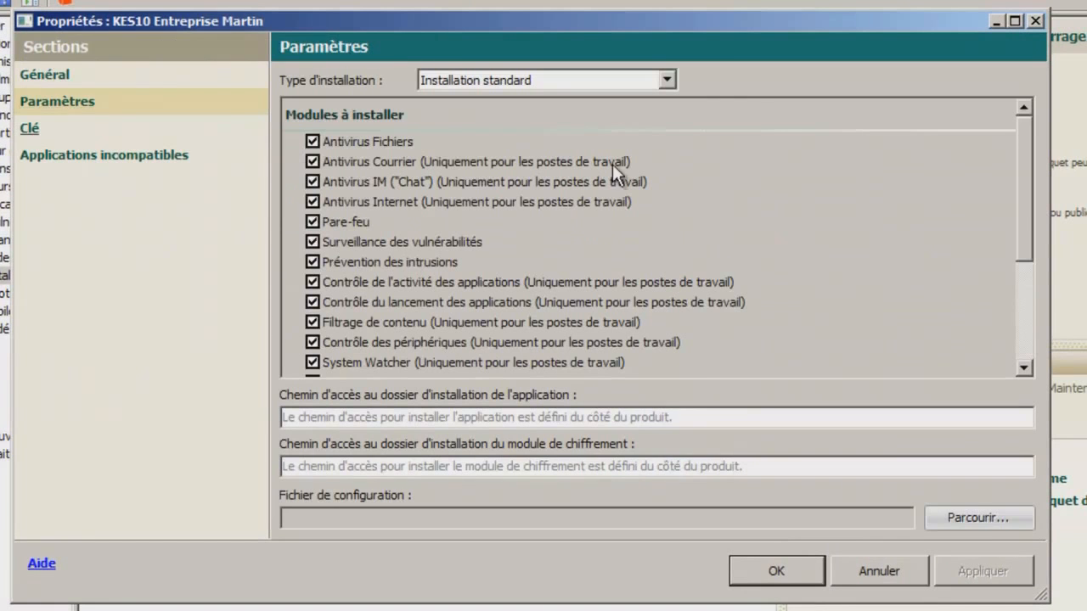
{"action": "scroll", "coordinate": [1018, 181], "scroll_direction": "down", "scroll_amount": 1}
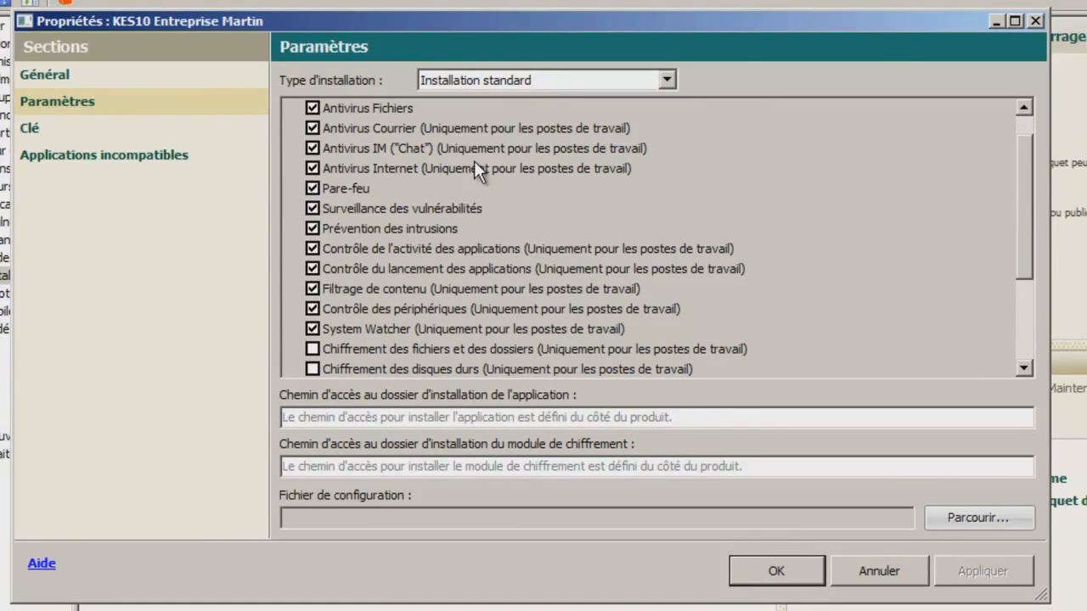
- Exclude Antivirus IM ("Chat") from the KES10 Entreprise Martin package and assign it the stored commercial Kaspersky Endpoint Security for Business key, saving the properties
{"action": "left_click", "coordinate": [313, 149]}
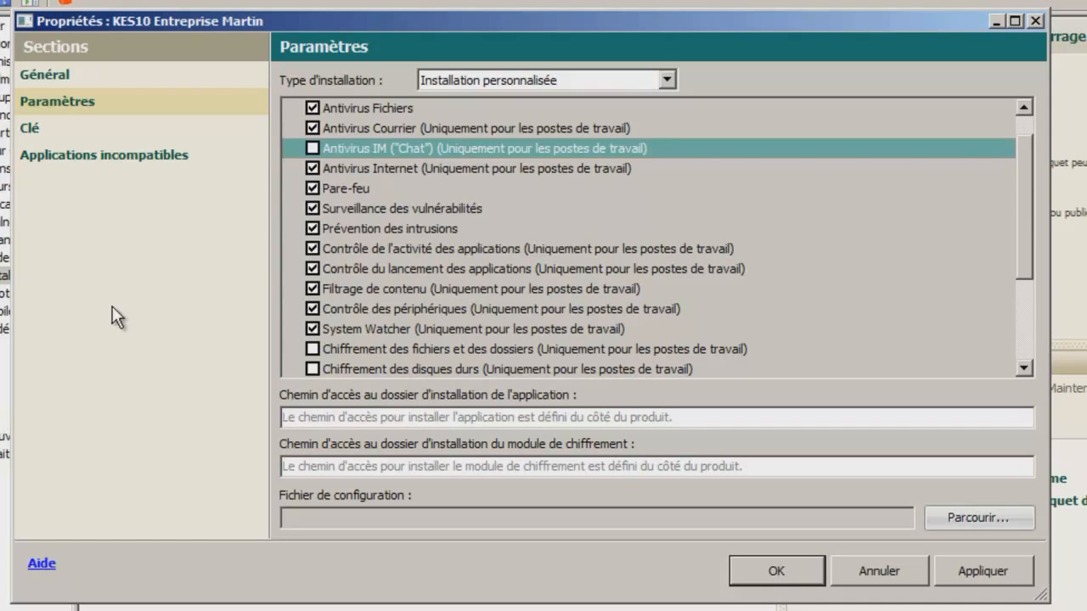
{"action": "left_click", "coordinate": [30, 131]}
{"action": "left_click", "coordinate": [1000, 109]}
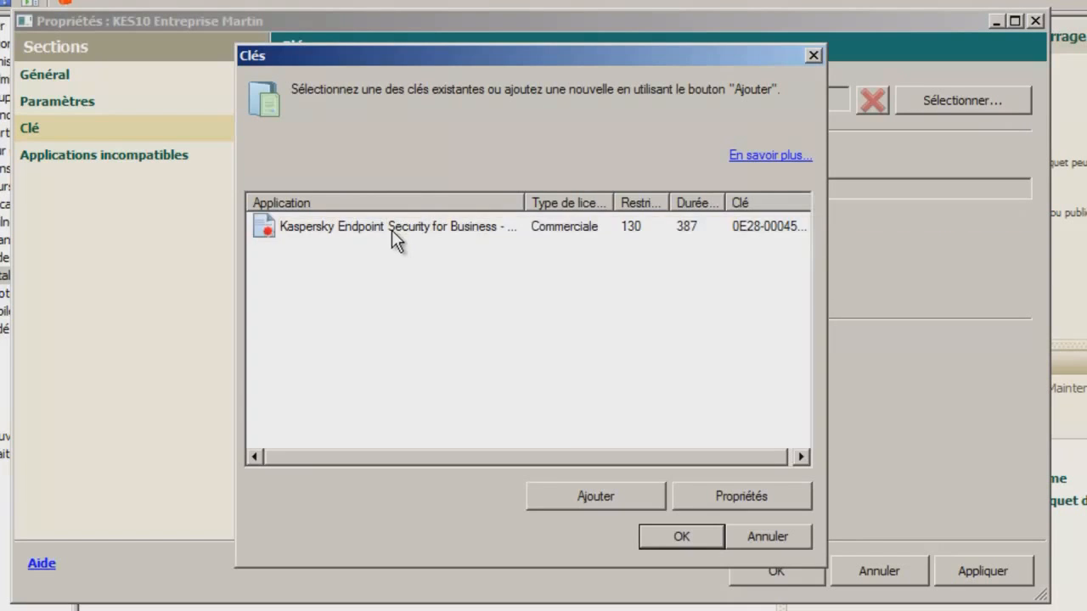
{"action": "left_click", "coordinate": [391, 230]}
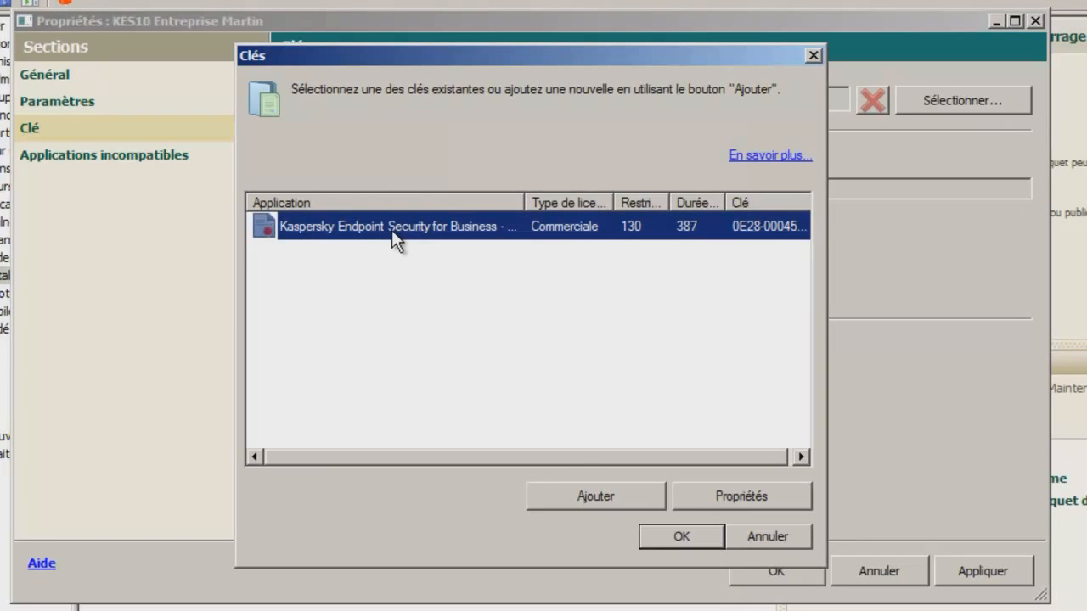
{"action": "left_click", "coordinate": [684, 536]}
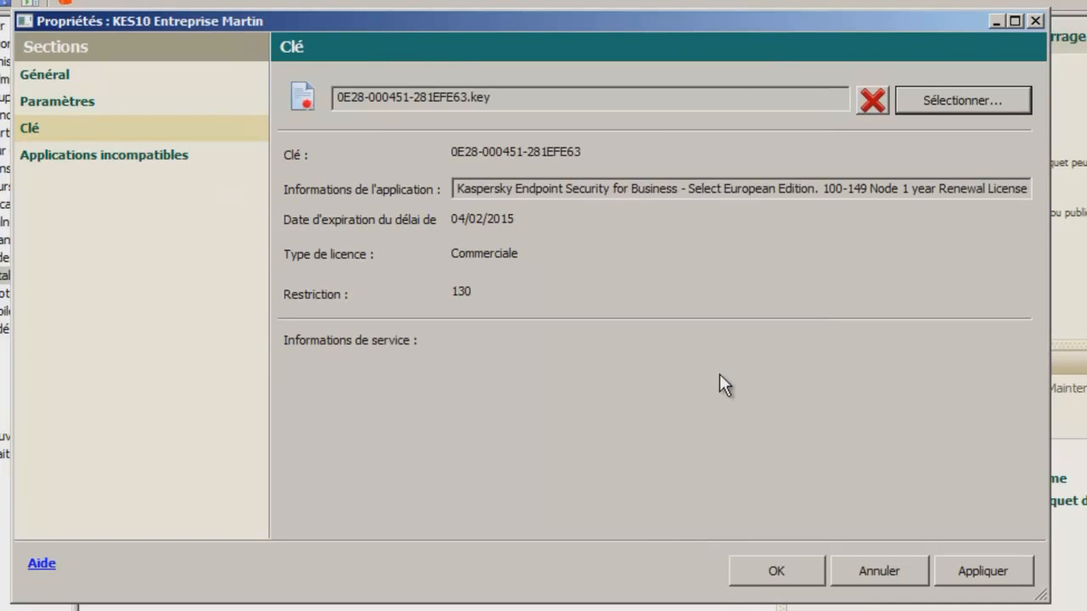
{"action": "left_click", "coordinate": [132, 168]}
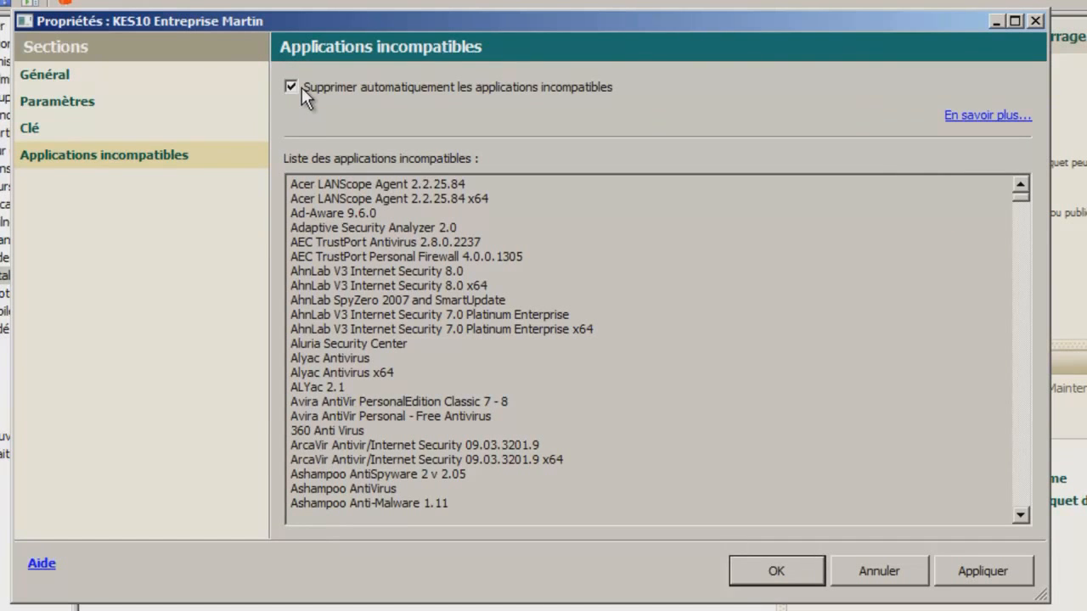
{"action": "left_click", "coordinate": [776, 571]}
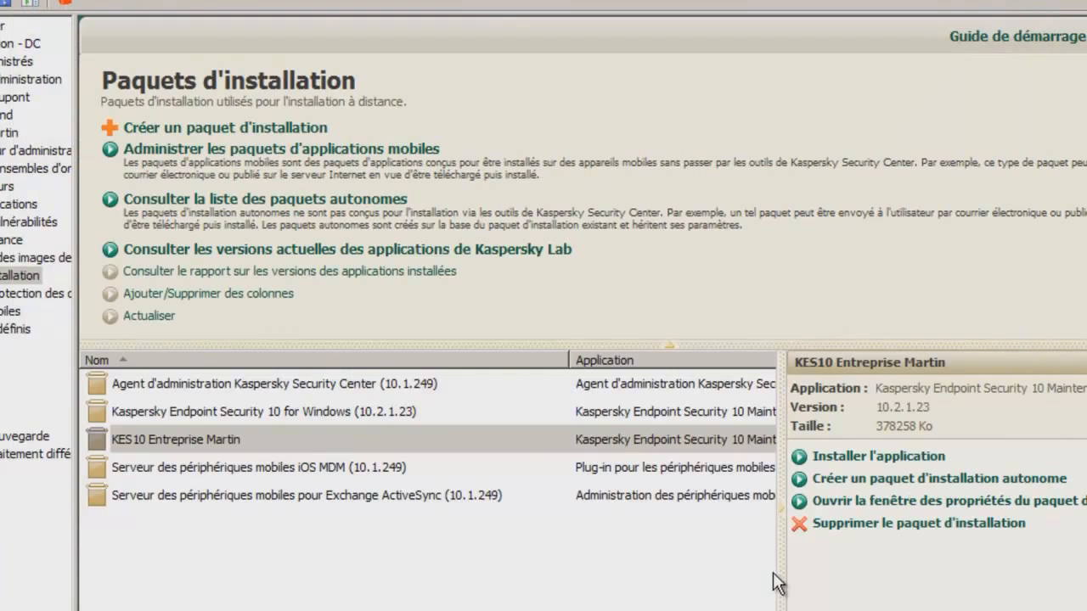
- Start a standalone installation package from KES10 Entreprise Martin that also installs Agent d'administration Kaspersky Security Center (10.1.249)
{"action": "left_click", "coordinate": [170, 441]}
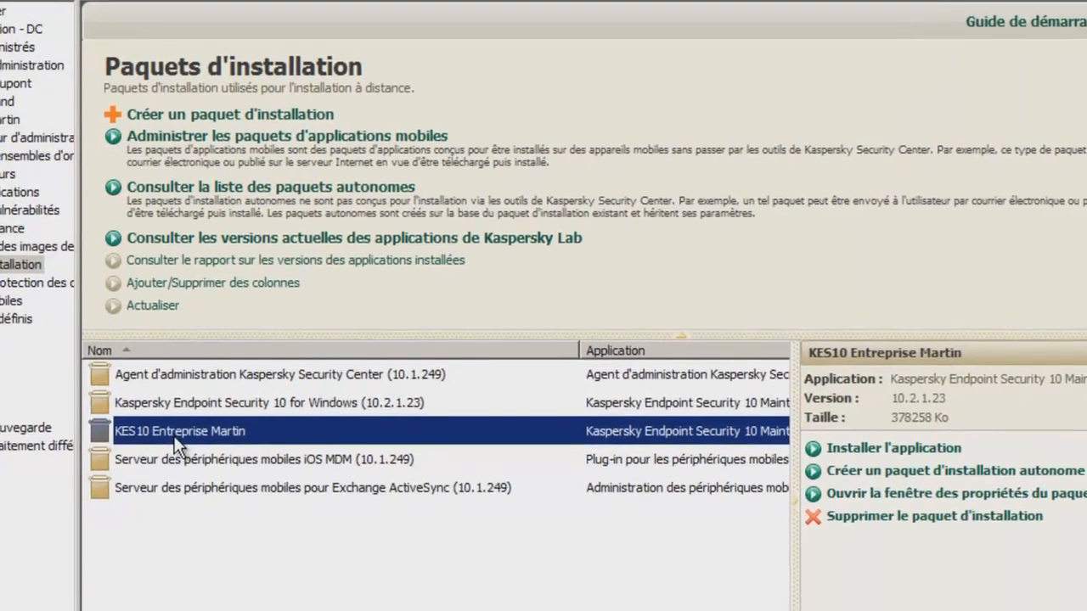
{"action": "right_click", "coordinate": [170, 443]}
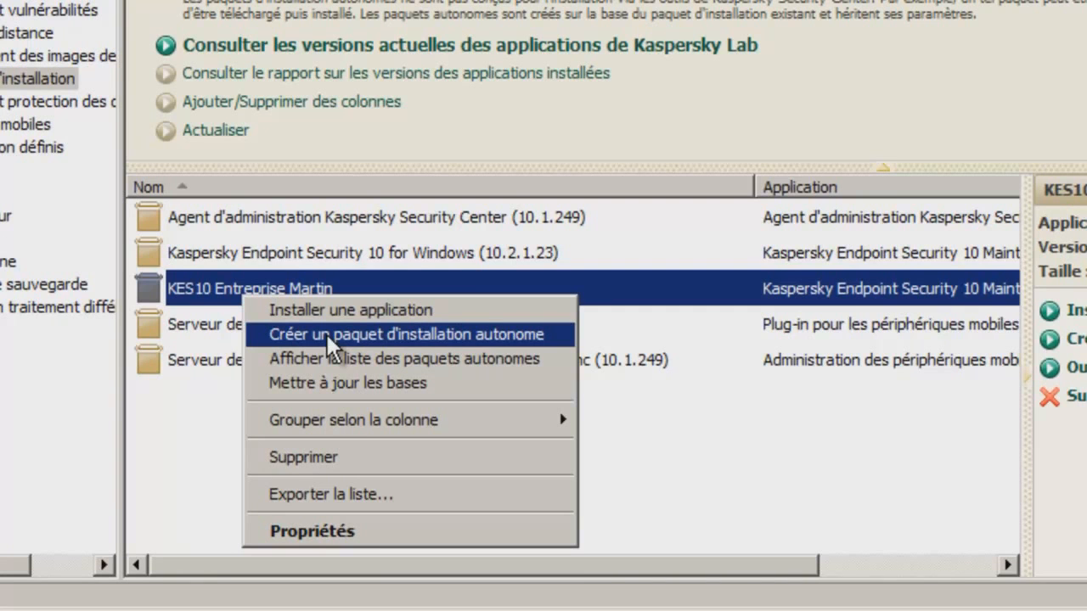
{"action": "left_click", "coordinate": [327, 335]}
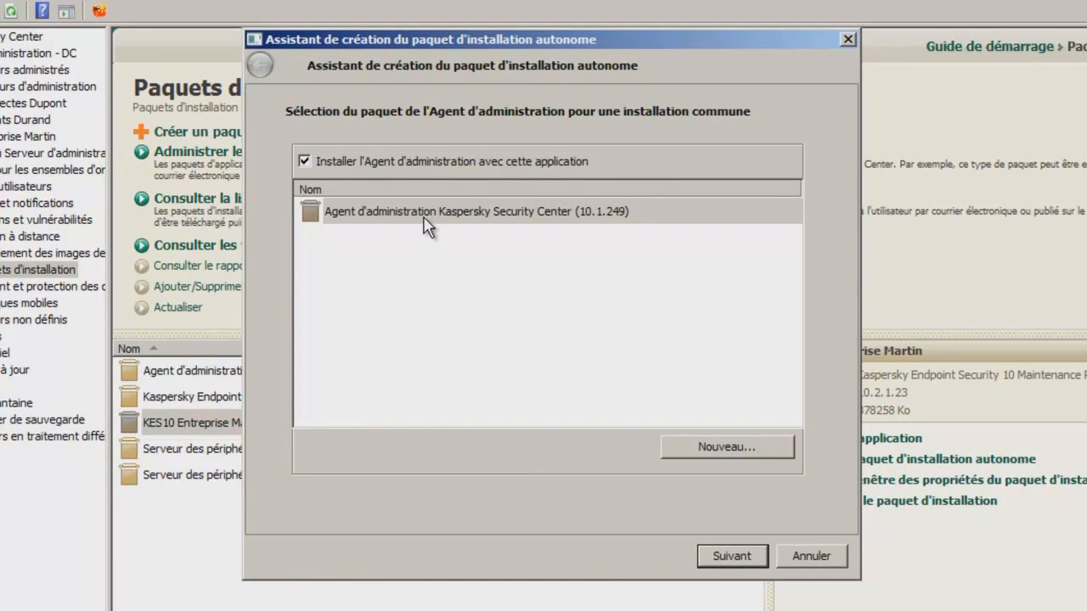
{"action": "left_click", "coordinate": [425, 219]}
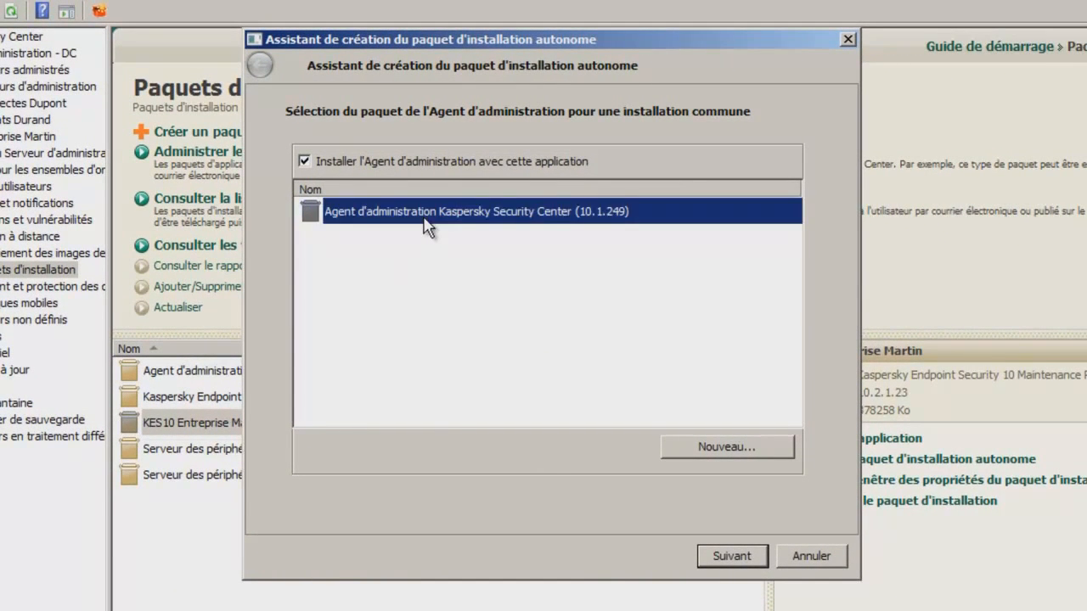
{"action": "left_click", "coordinate": [747, 558]}
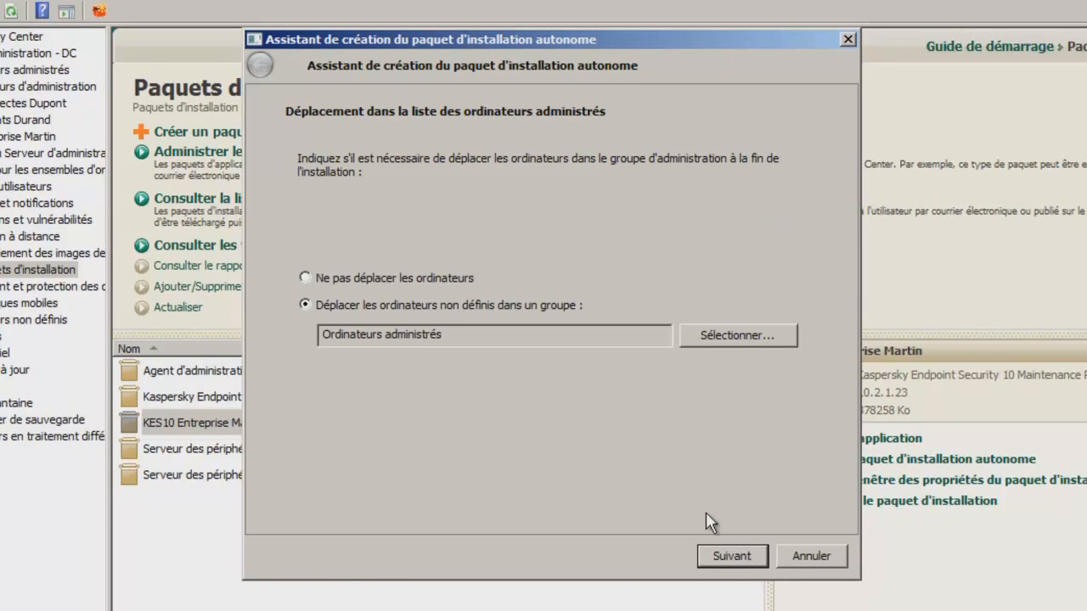
- Have unassigned computers moved into the Entreprise Martin group after installation and generate the standalone package
{"action": "left_click", "coordinate": [705, 340]}
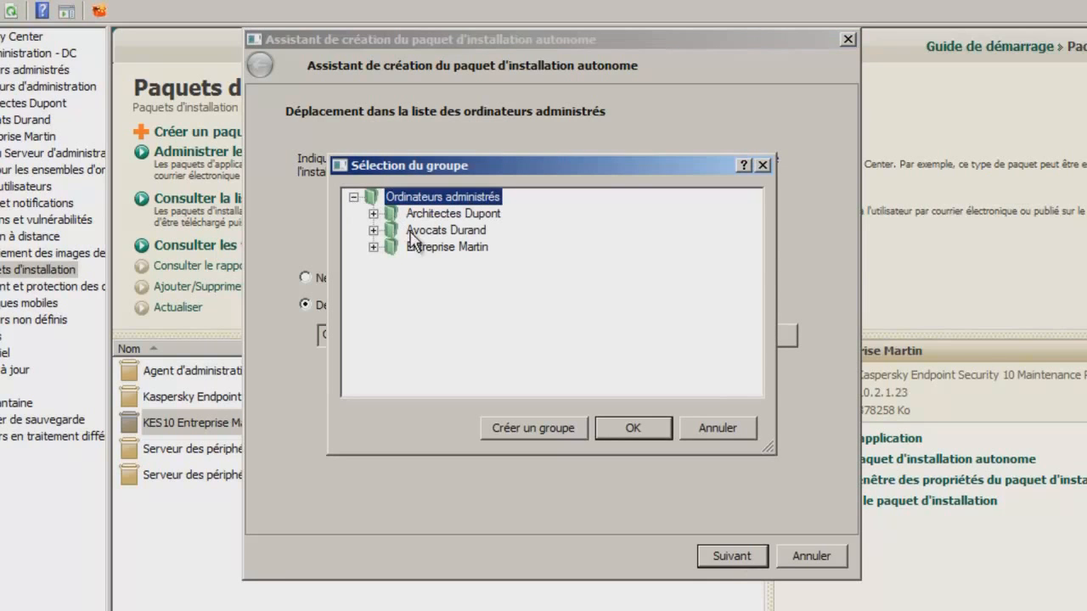
{"action": "left_click", "coordinate": [443, 247]}
{"action": "left_click", "coordinate": [632, 427]}
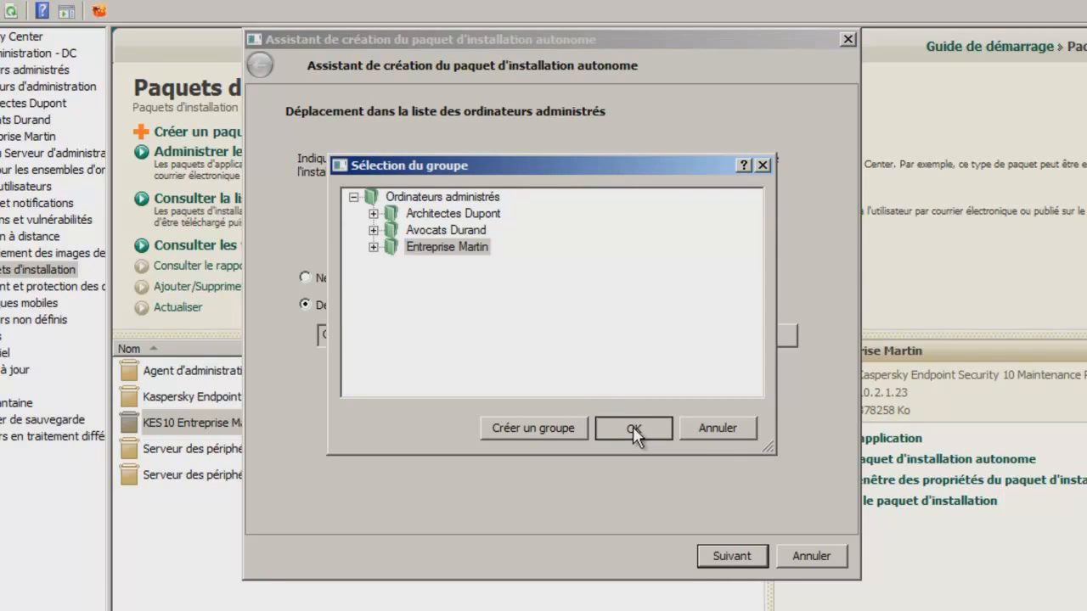
{"action": "left_click", "coordinate": [733, 556]}
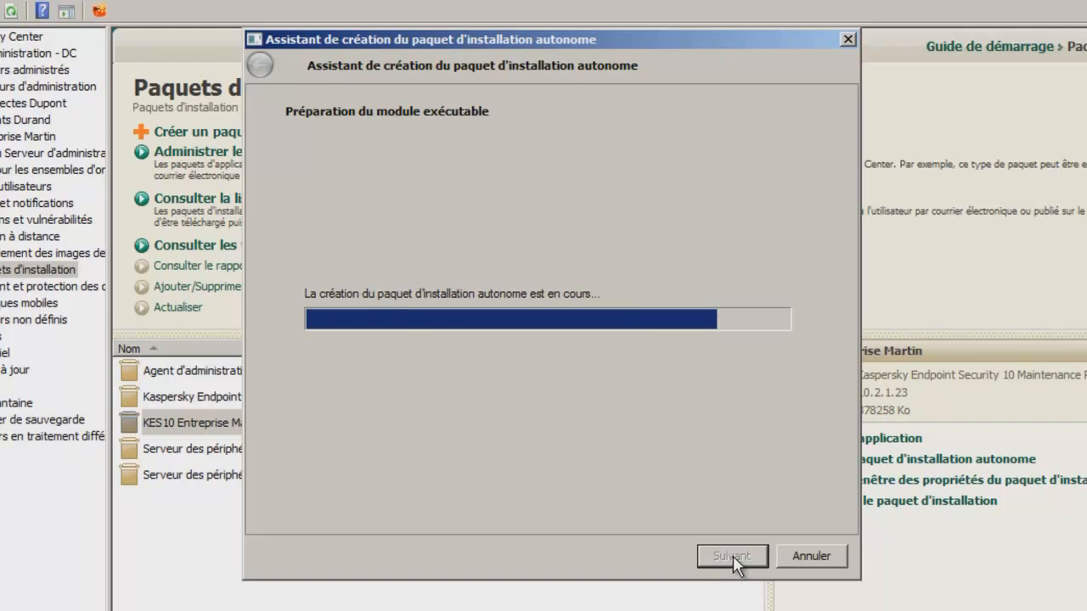
- Check the created package's shared path and finish the wizard with the option "Ouvrir la liste des paquets autonomes" enabled
{"action": "left_click", "coordinate": [509, 235]}
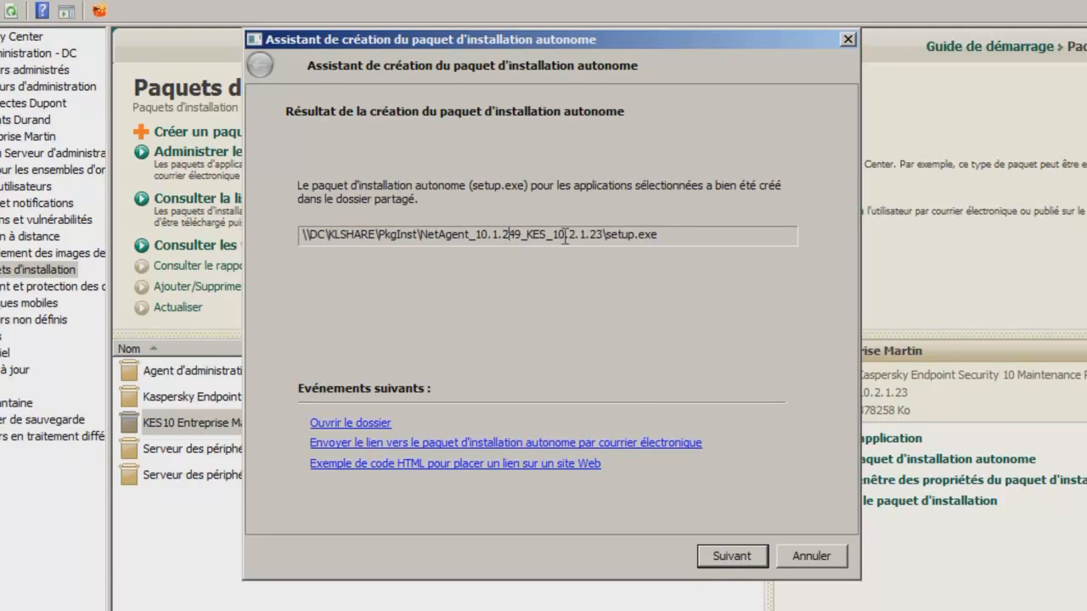
{"action": "left_click_drag", "start_coordinate": [379, 236], "coordinate": [419, 235]}
{"action": "left_click", "coordinate": [742, 557]}
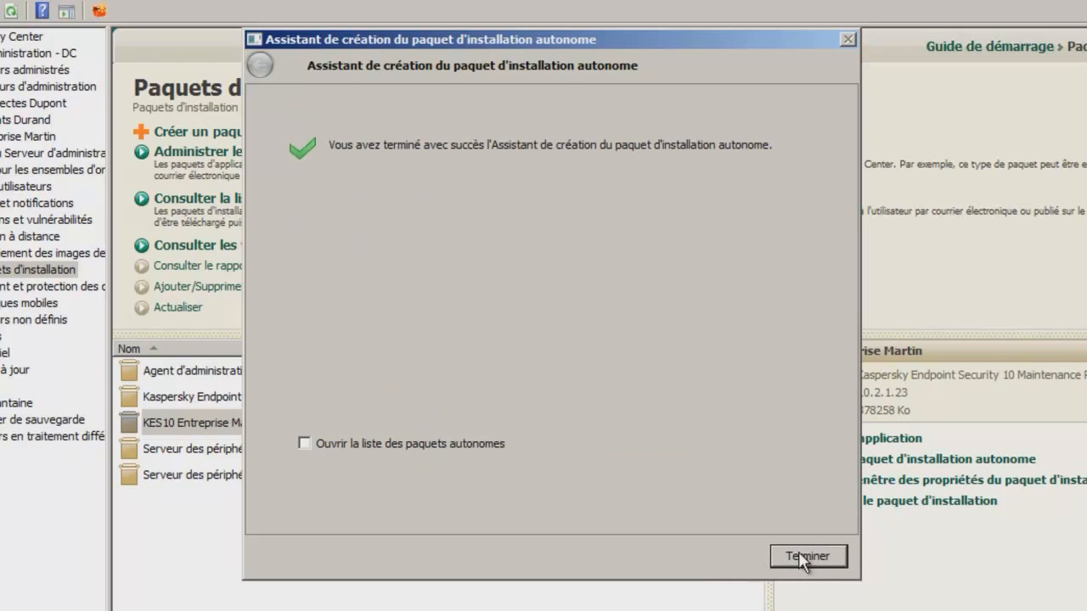
{"action": "left_click", "coordinate": [453, 441]}
{"action": "left_click", "coordinate": [822, 558]}
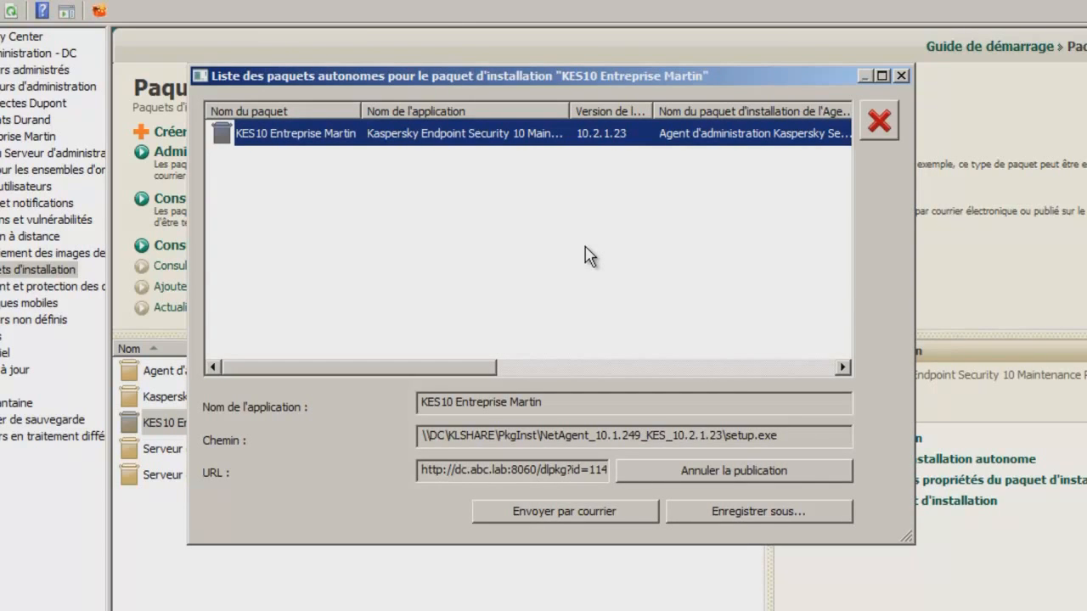
- Copy the full download URL of the KES10 Entreprise Martin standalone package
{"action": "left_click", "coordinate": [425, 469]}
{"action": "left_click_drag", "start_coordinate": [422, 472], "coordinate": [726, 473]}
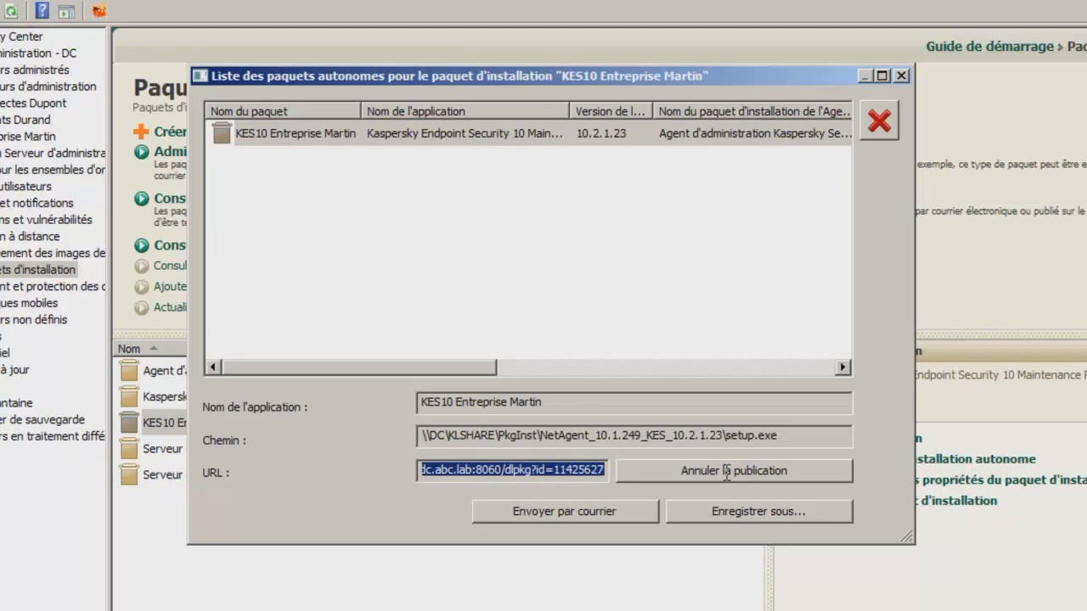
{"action": "right_click", "coordinate": [569, 468]}
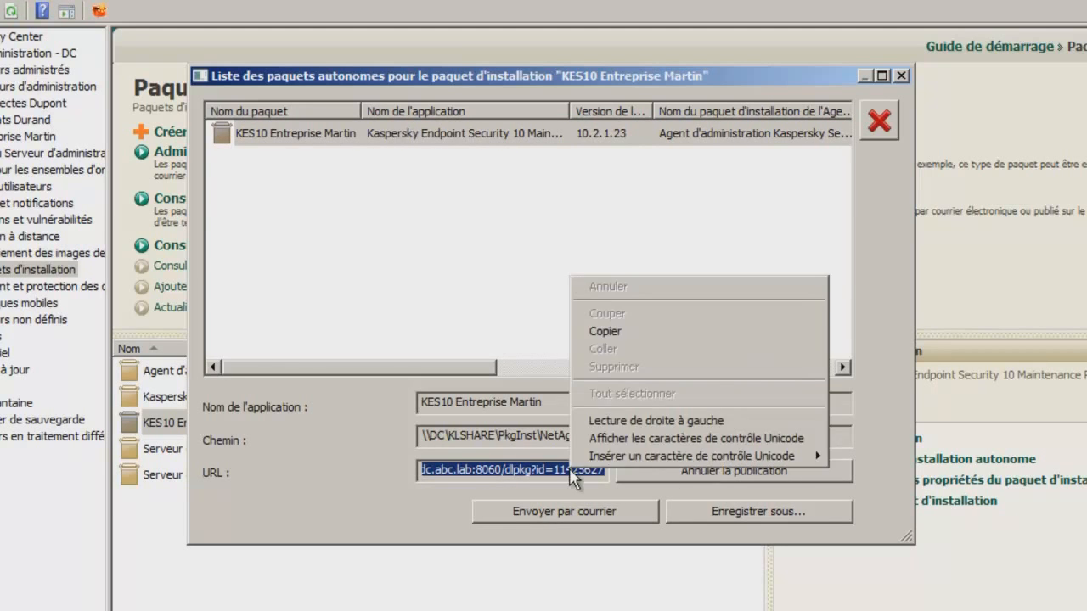
{"action": "left_click", "coordinate": [625, 331]}
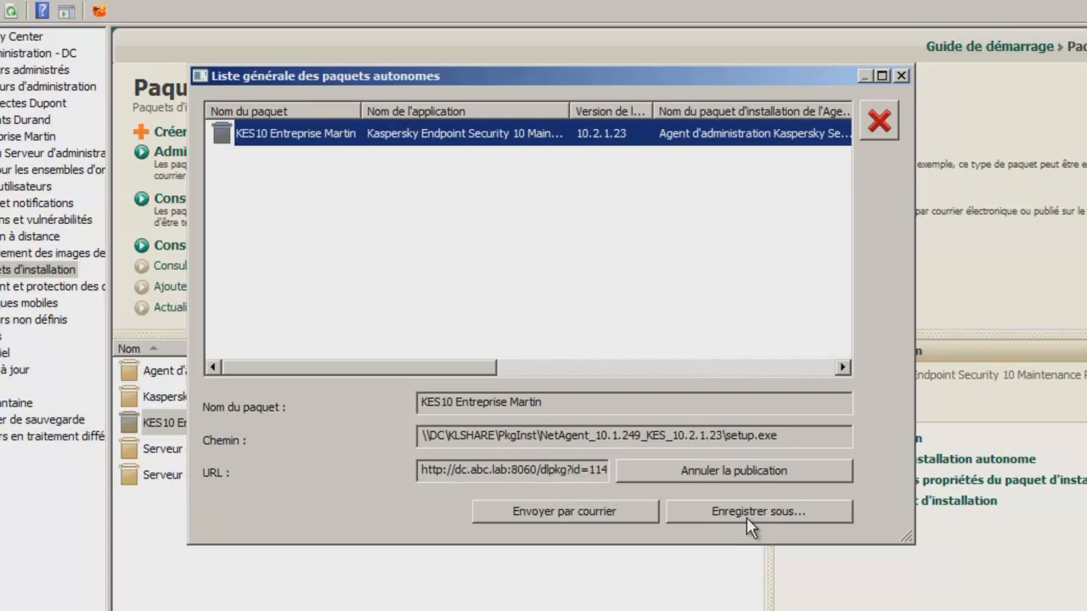
- Begin saving the standalone package to a file and create a destination folder "Packages Kaspersky clients" in Documents, opening it
{"action": "left_click", "coordinate": [747, 514]}
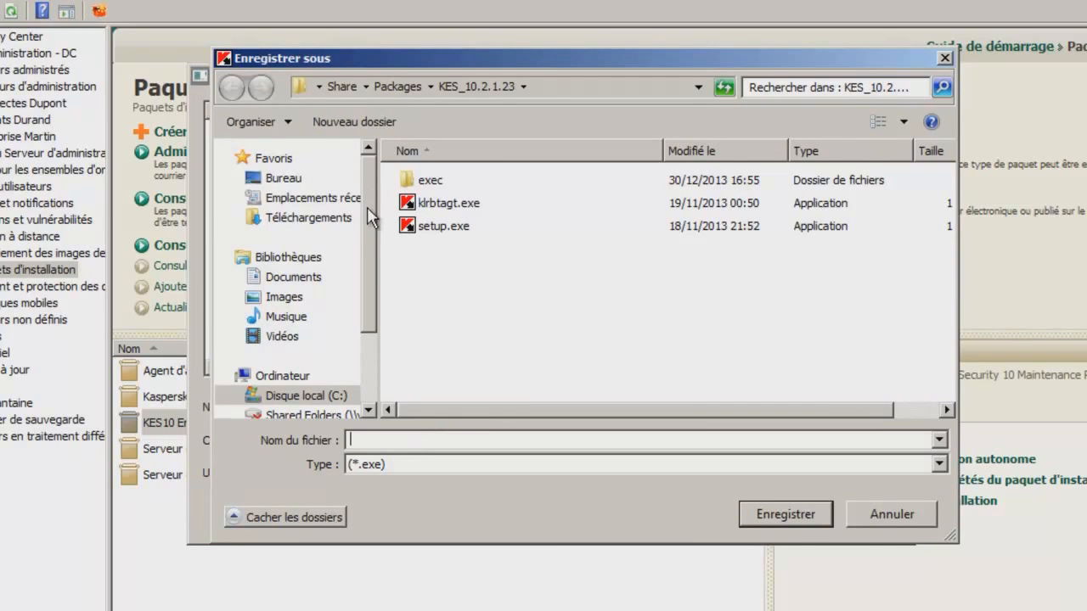
{"action": "left_click", "coordinate": [284, 278]}
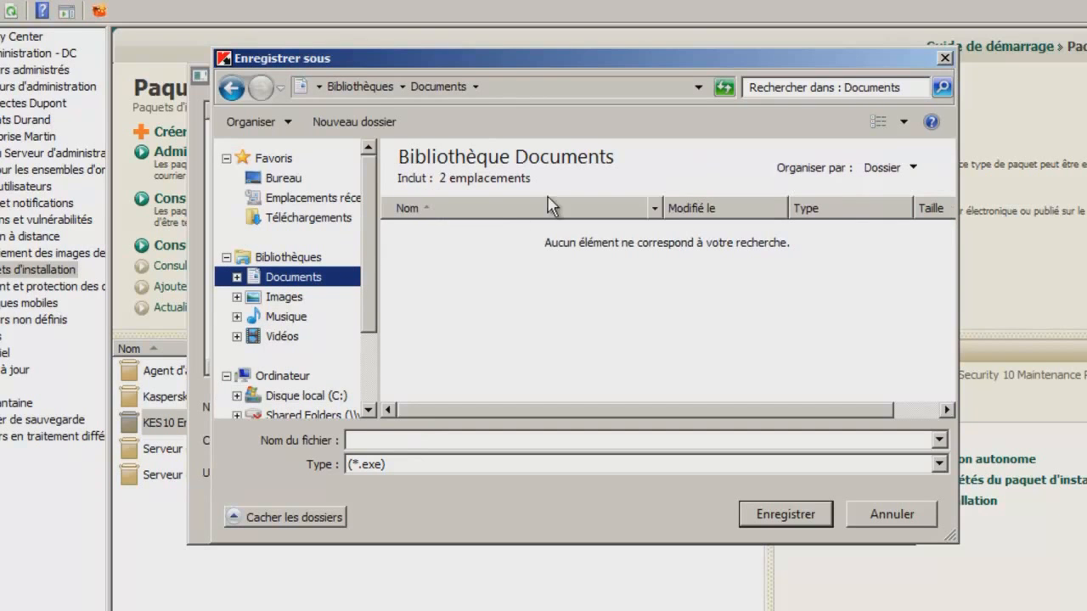
{"action": "left_click", "coordinate": [366, 125]}
{"action": "type", "text": "Packages Kaspersky clients"}
{"action": "key", "text": "Return"}
{"action": "key", "text": "Return"}
- Save the standalone package as "setup_martin" in the Packages Kaspersky clients folder
{"action": "type", "text": "setup_mart"}
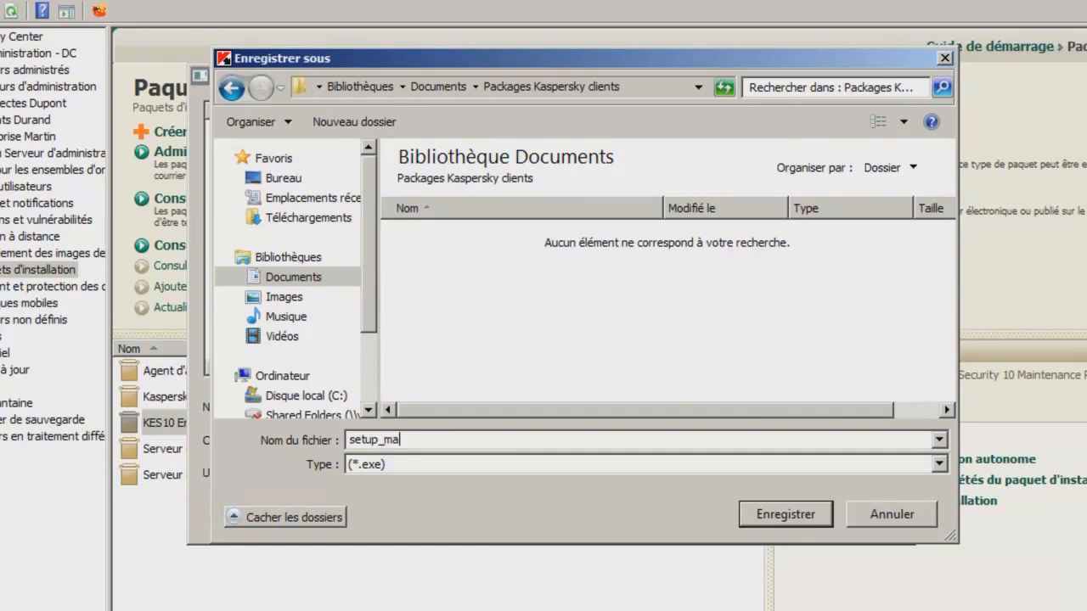
{"action": "type", "text": "in"}
{"action": "left_click", "coordinate": [821, 516]}
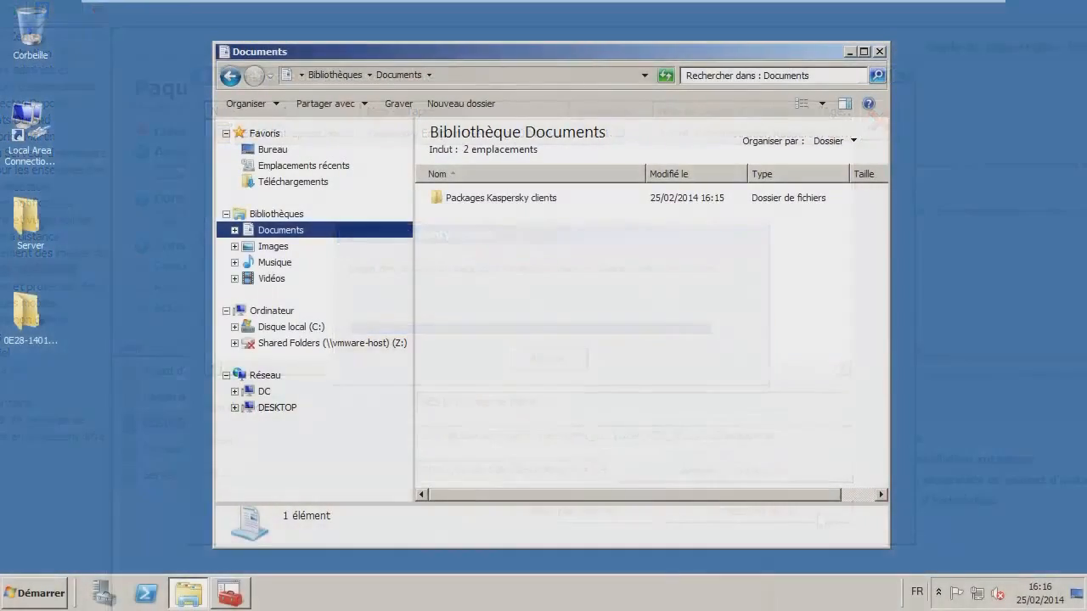
- Run setup_martin.exe from the Packages Kaspersky clients folder in Documents and start the installation
{"action": "double_click", "coordinate": [501, 197]}
{"action": "left_click", "coordinate": [399, 270]}
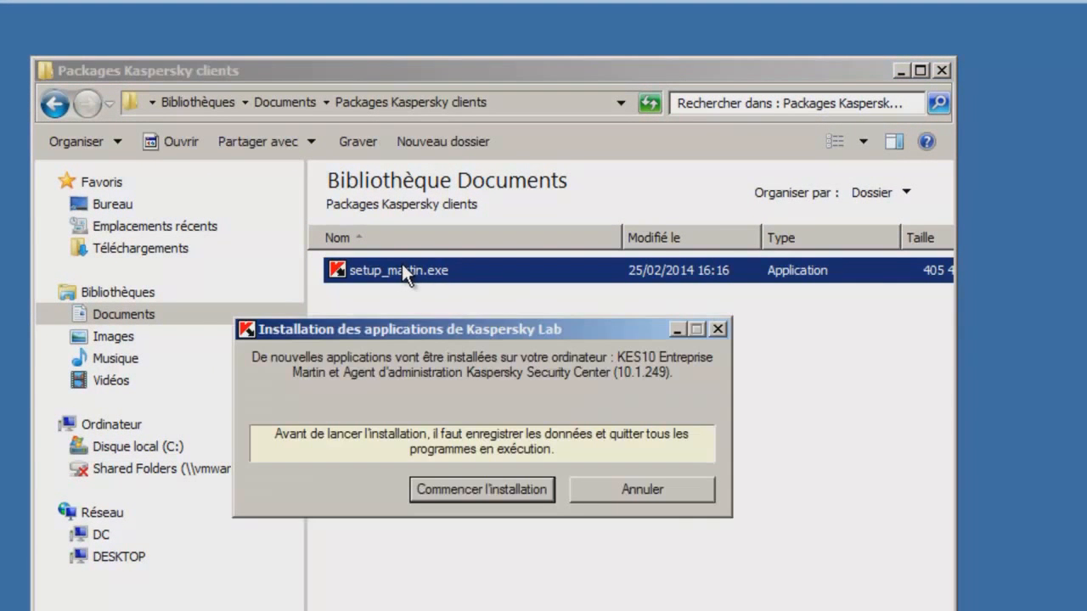
{"action": "left_click_drag", "start_coordinate": [439, 328], "coordinate": [201, 310]}
{"action": "left_click", "coordinate": [277, 472]}
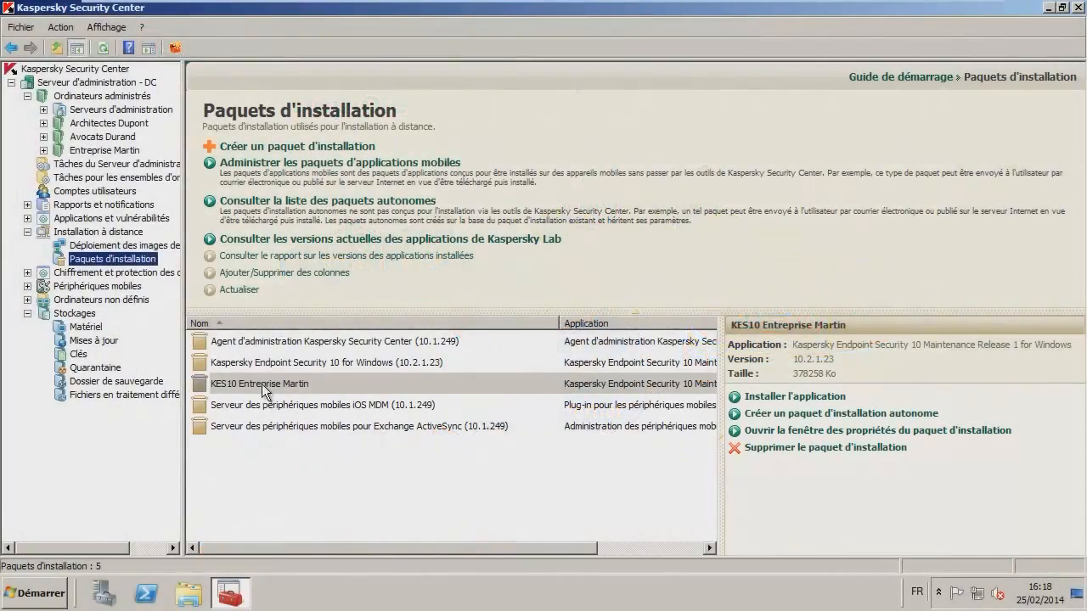
- Create a standalone package for Agent d'administration Kaspersky Security Center (10.1.249) that moves unassigned computers into the Entreprise Martin group
{"action": "left_click", "coordinate": [268, 346]}
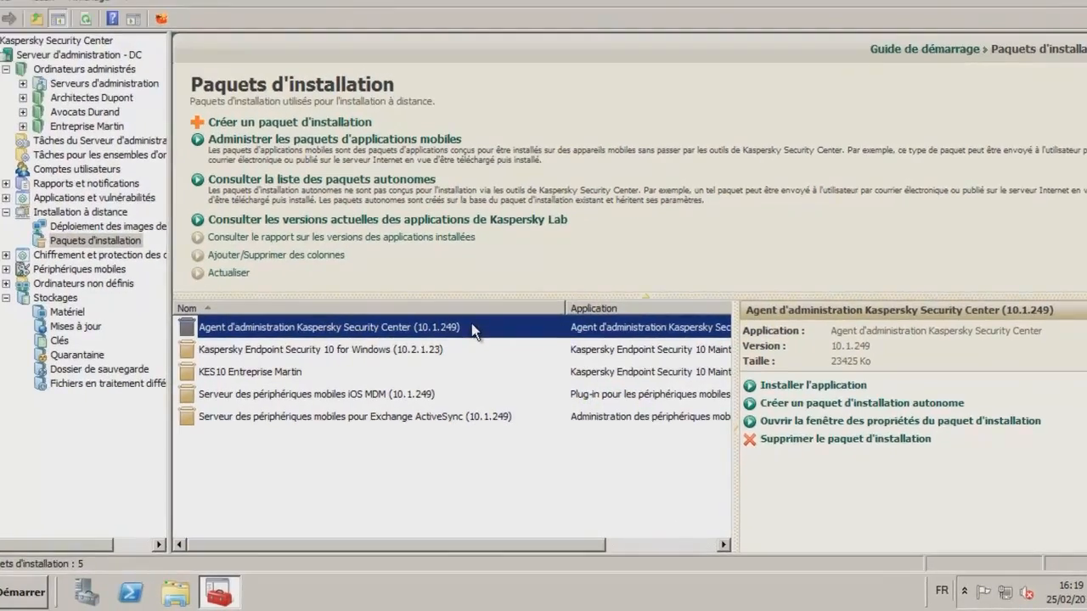
{"action": "right_click", "coordinate": [471, 324]}
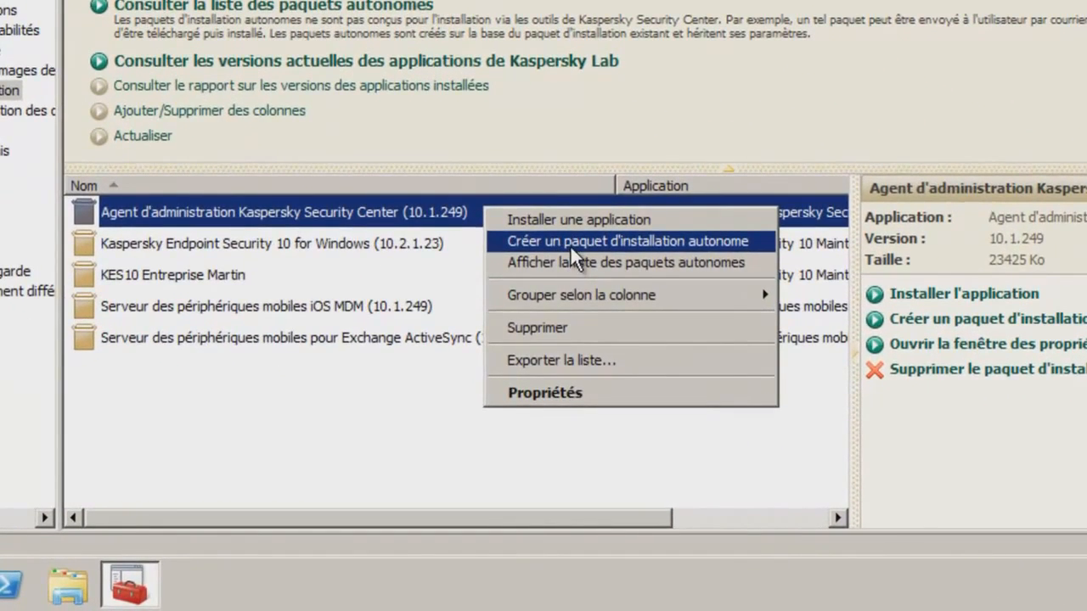
{"action": "left_click", "coordinate": [571, 248]}
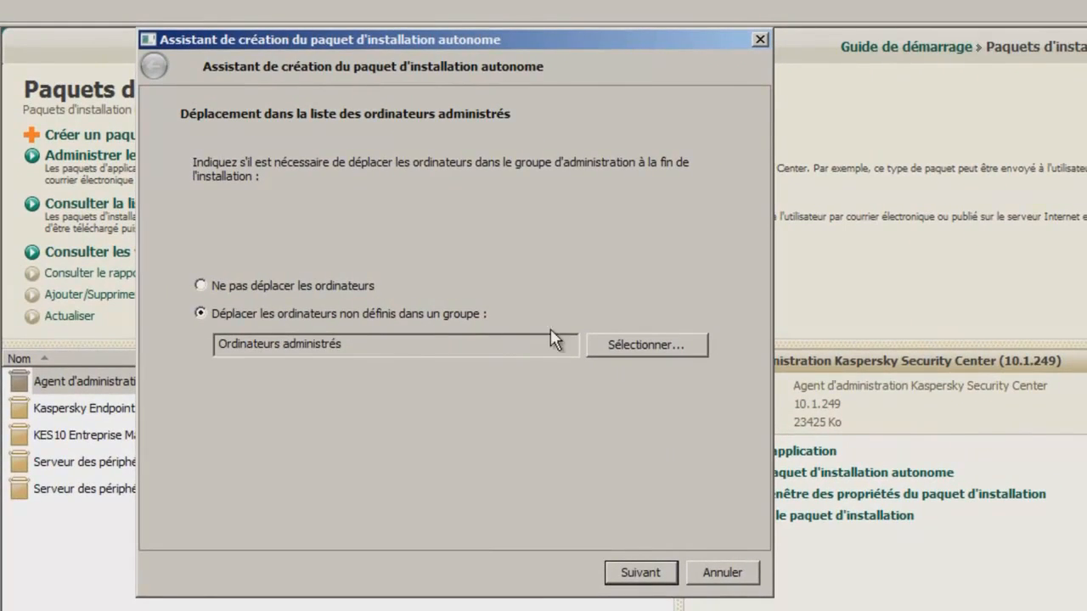
{"action": "left_click", "coordinate": [623, 350]}
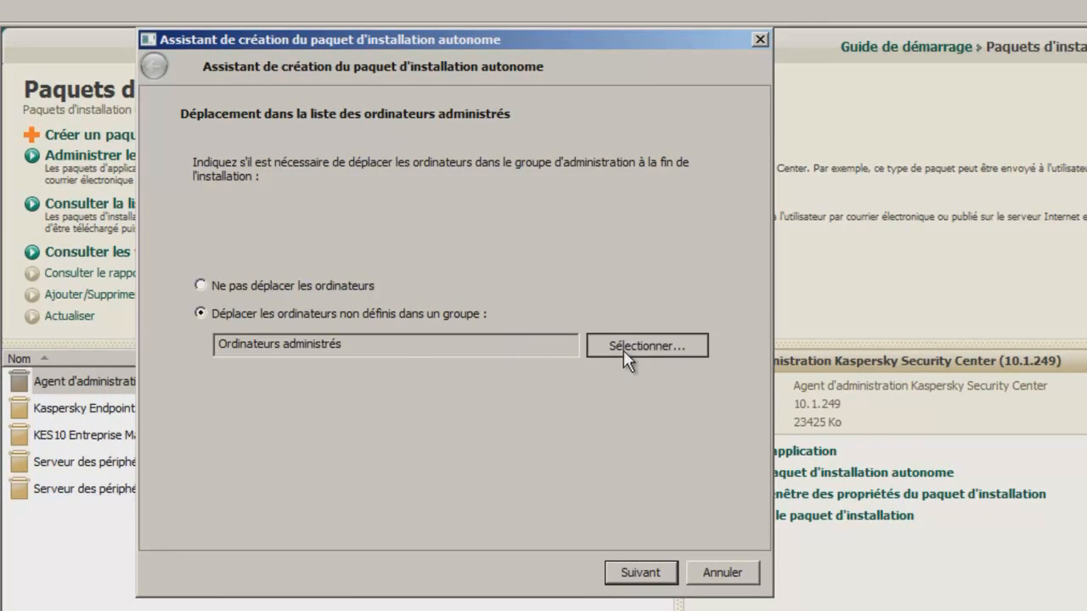
{"action": "double_click", "coordinate": [283, 204]}
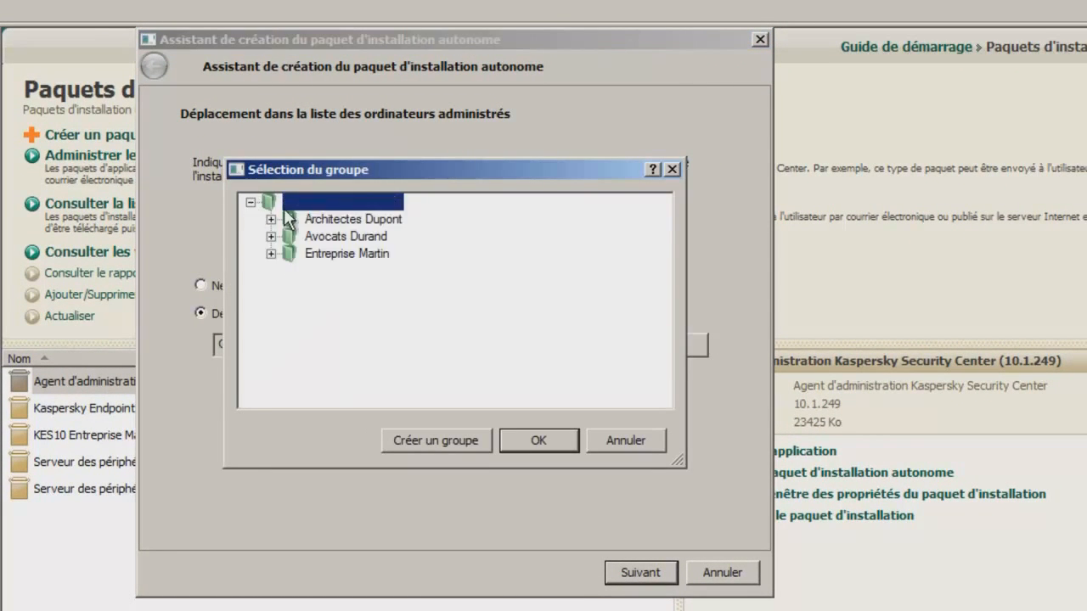
{"action": "left_click", "coordinate": [323, 253]}
{"action": "left_click", "coordinate": [555, 445]}
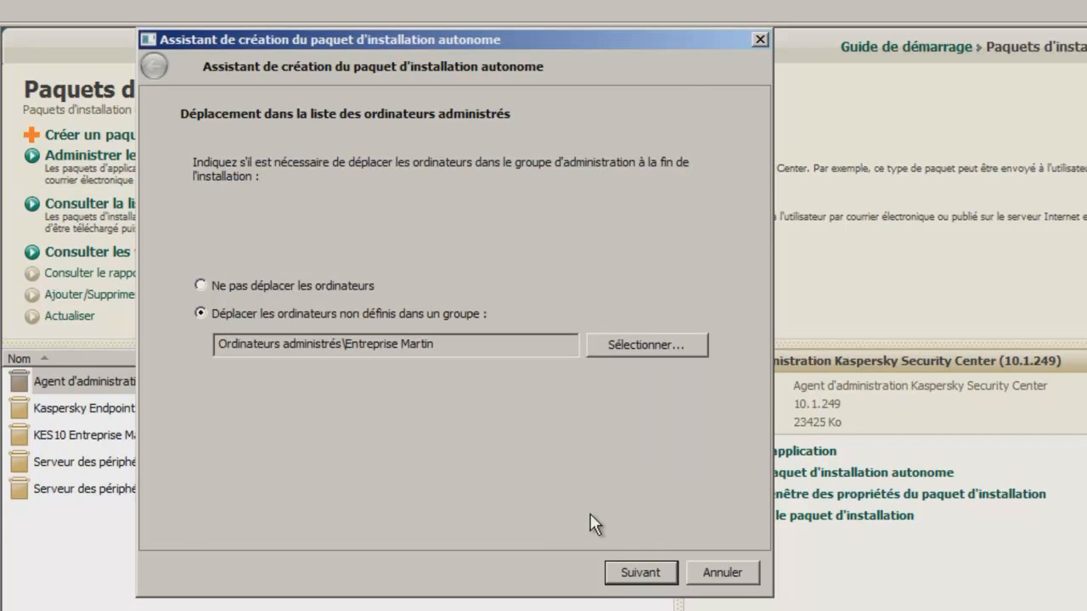
{"action": "left_click", "coordinate": [637, 569]}
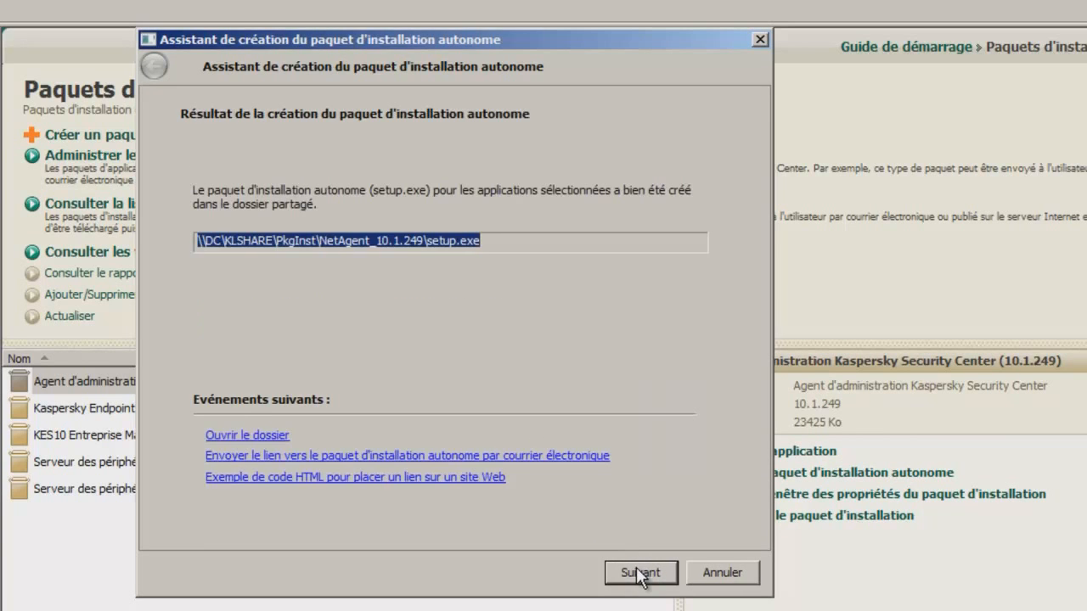
- Check setup.exe in the agent package's shared path and open the folder that contains it
{"action": "left_click", "coordinate": [480, 241]}
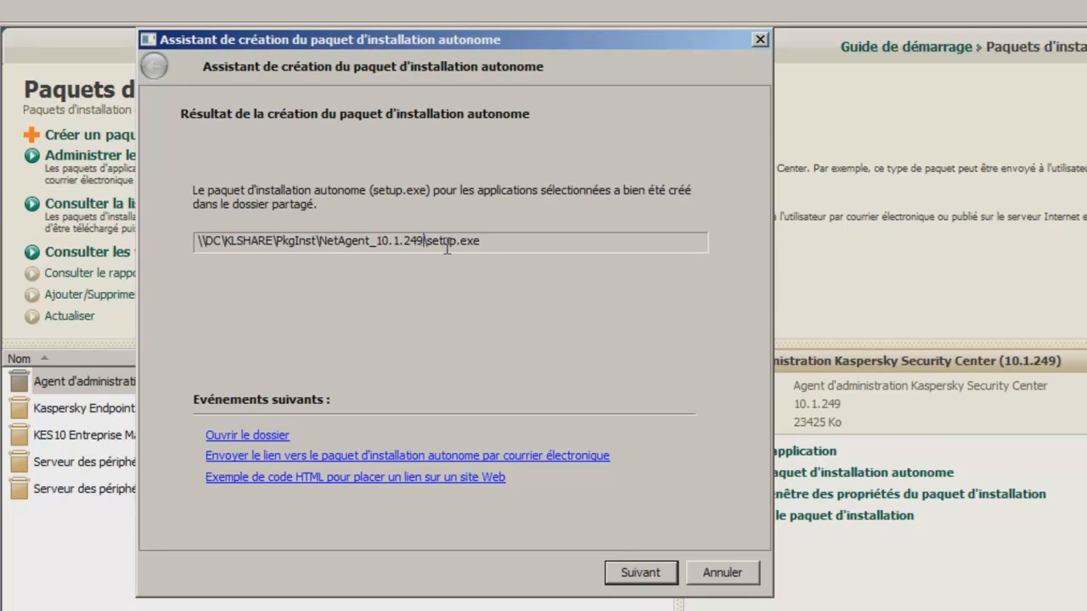
{"action": "left_click_drag", "start_coordinate": [491, 242], "coordinate": [428, 241]}
{"action": "left_click", "coordinate": [246, 438]}
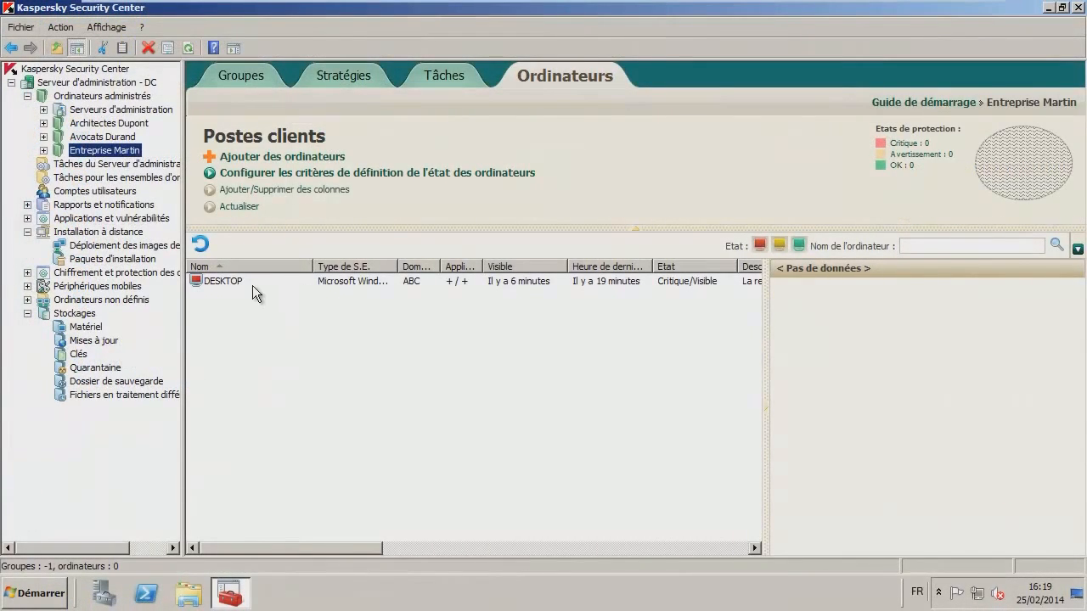
- Check the DESKTOP computer's details and the update agents section of the Entreprise Martin group's properties
{"action": "left_click", "coordinate": [252, 282]}
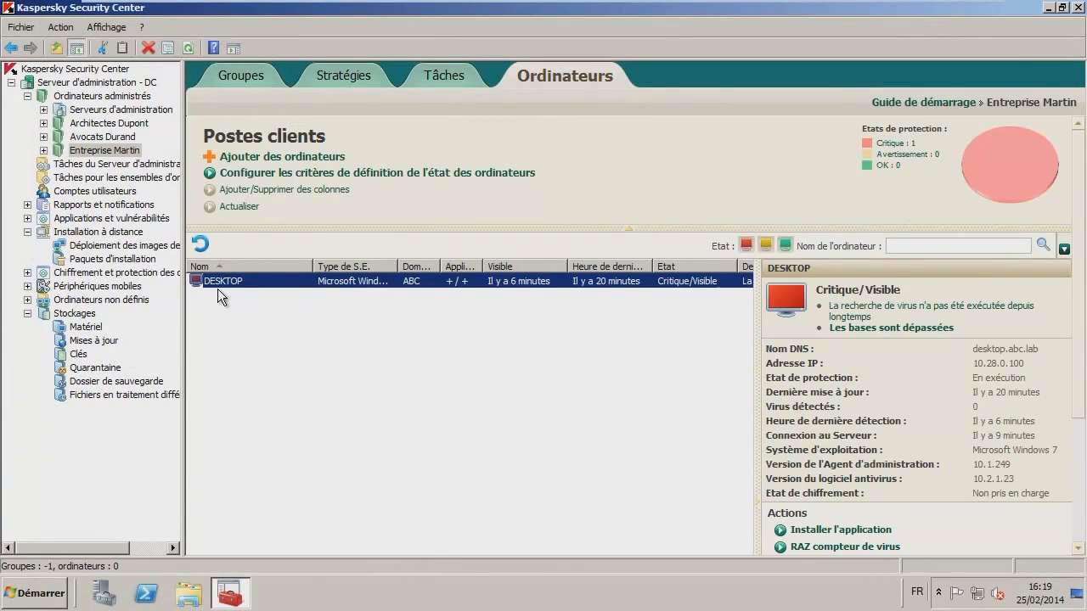
{"action": "left_click", "coordinate": [108, 151]}
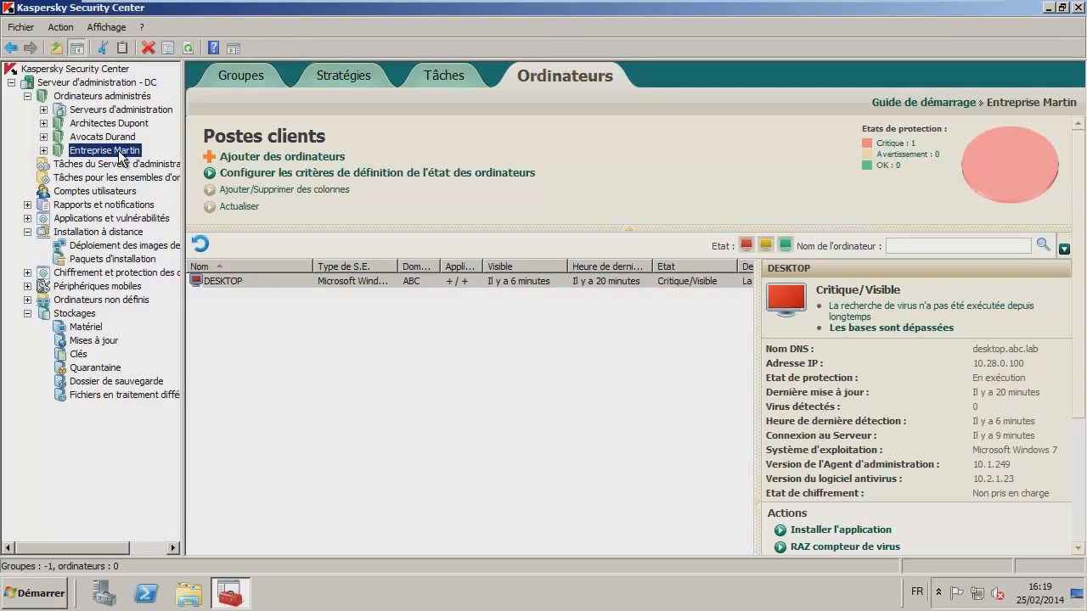
{"action": "right_click", "coordinate": [120, 155]}
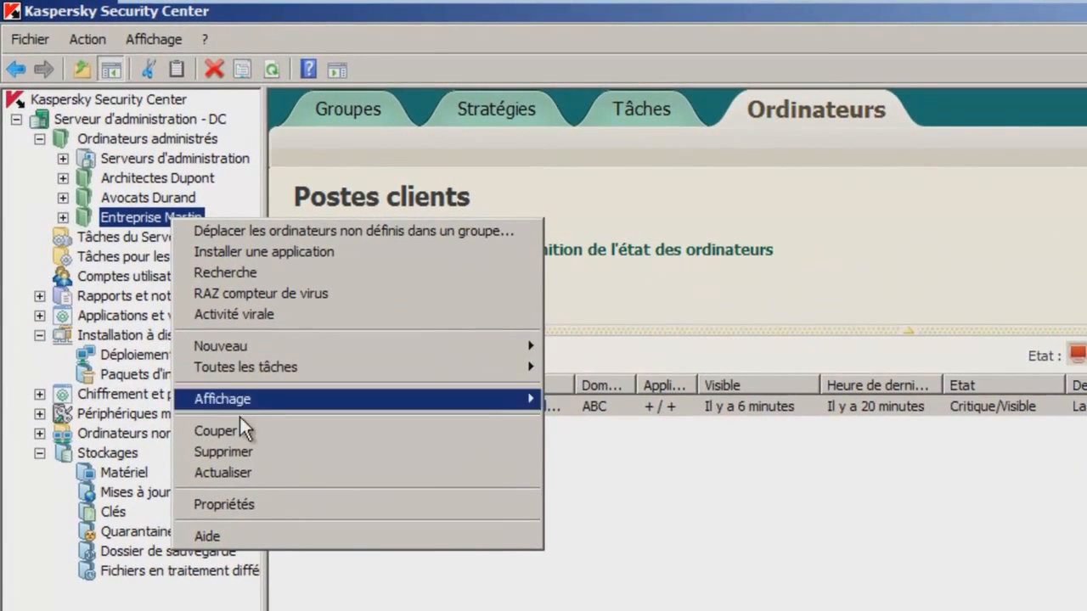
{"action": "left_click", "coordinate": [242, 503]}
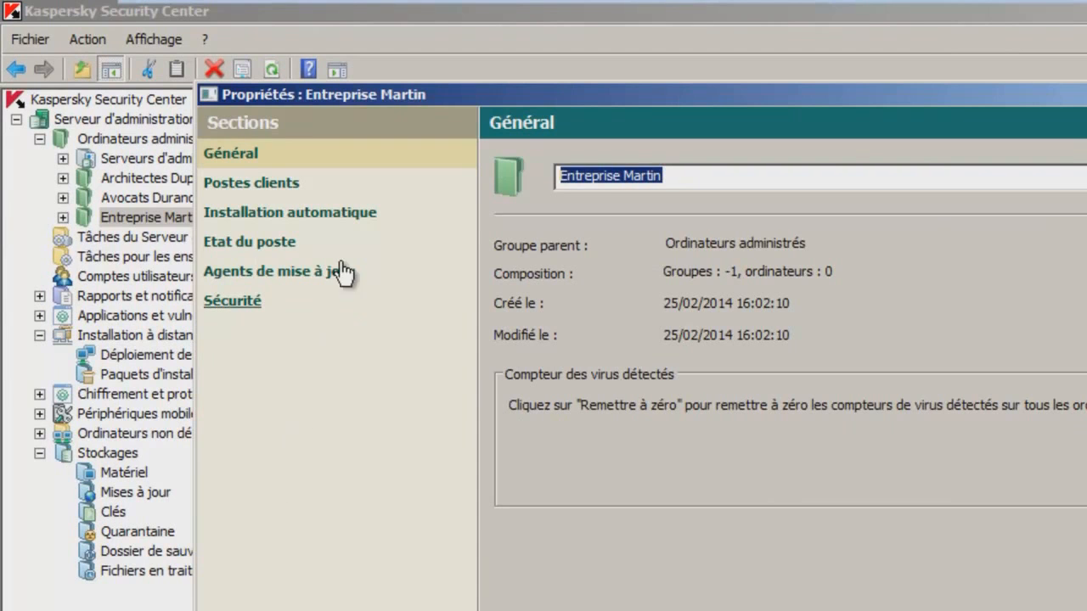
{"action": "left_click", "coordinate": [255, 271]}
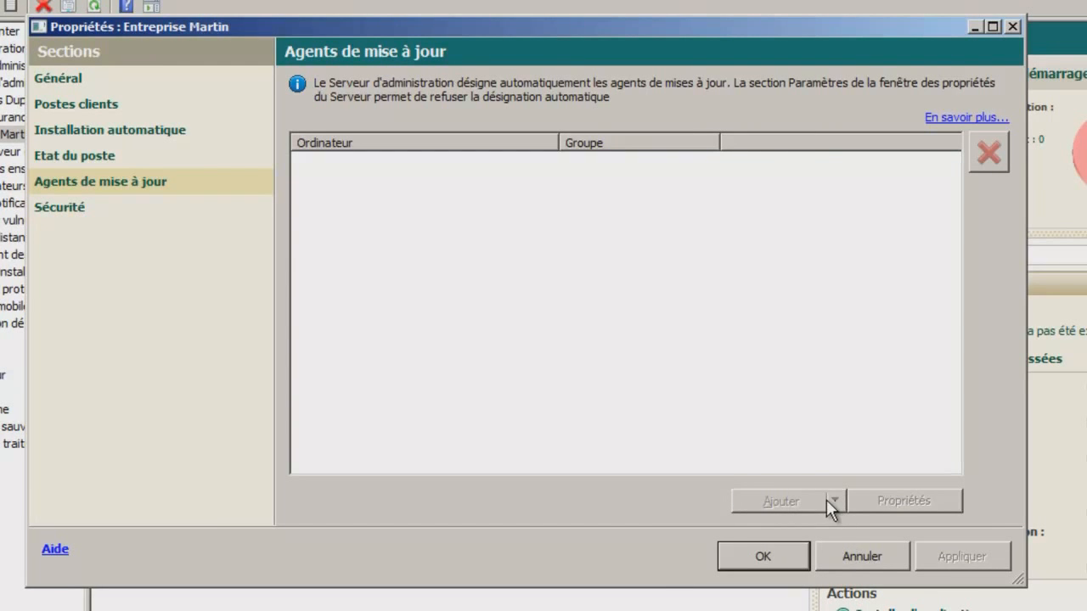
{"action": "left_click", "coordinate": [862, 556]}
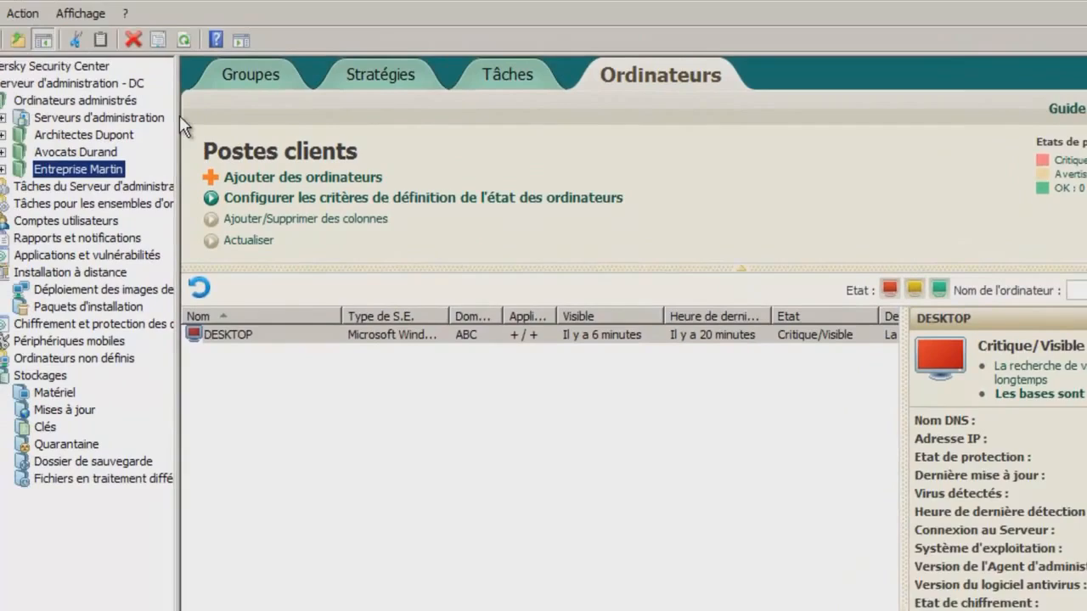
- Disable the automatic designation of computers as update agents in the DC administration server's properties
{"action": "left_click", "coordinate": [59, 82]}
{"action": "right_click", "coordinate": [59, 81]}
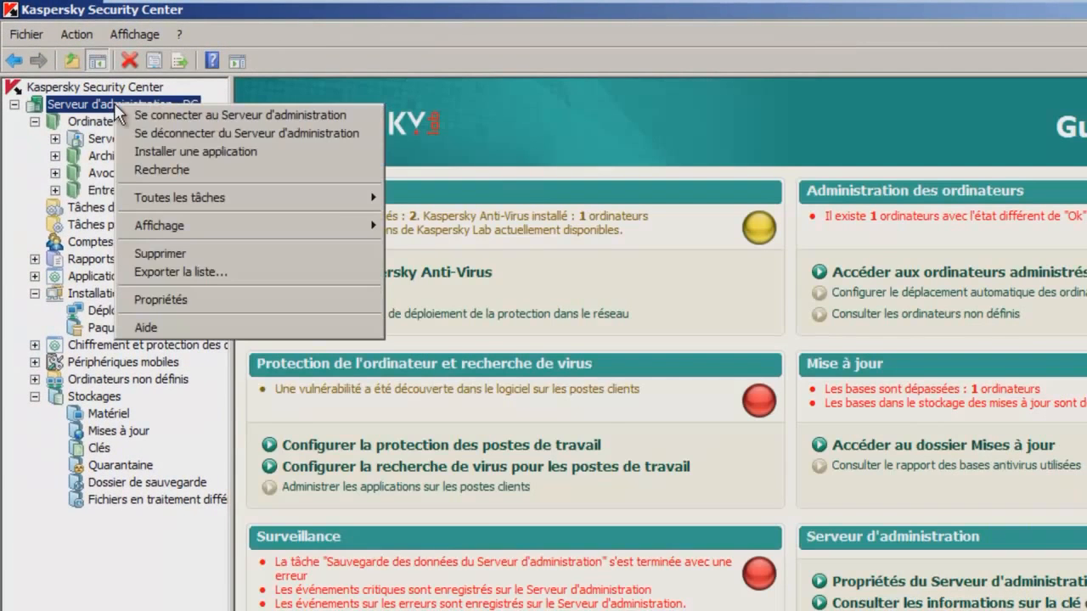
{"action": "left_click", "coordinate": [148, 299]}
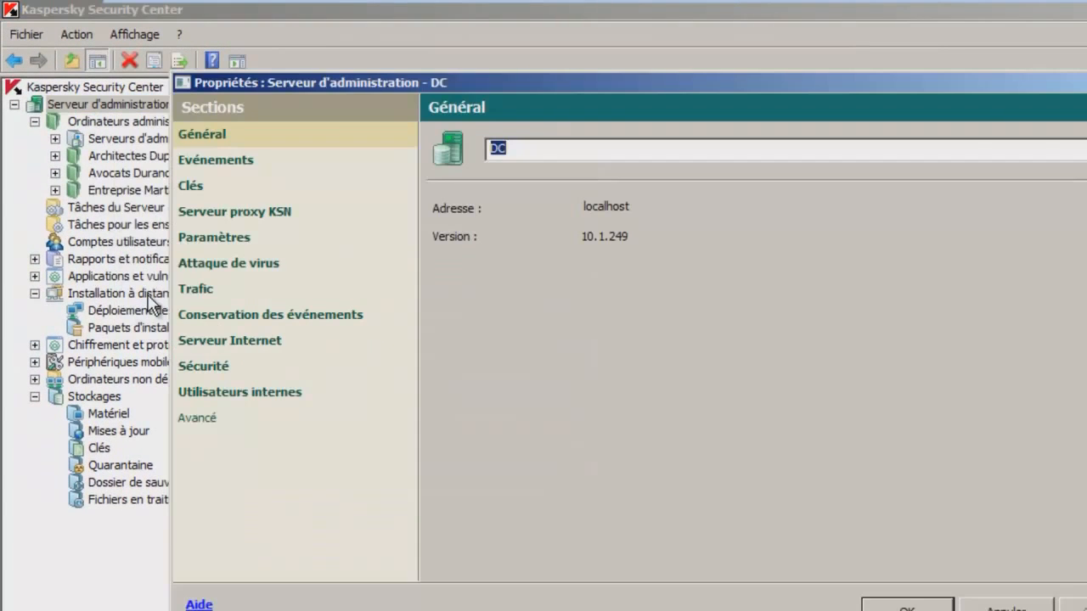
{"action": "left_click", "coordinate": [197, 248]}
{"action": "left_click", "coordinate": [439, 537]}
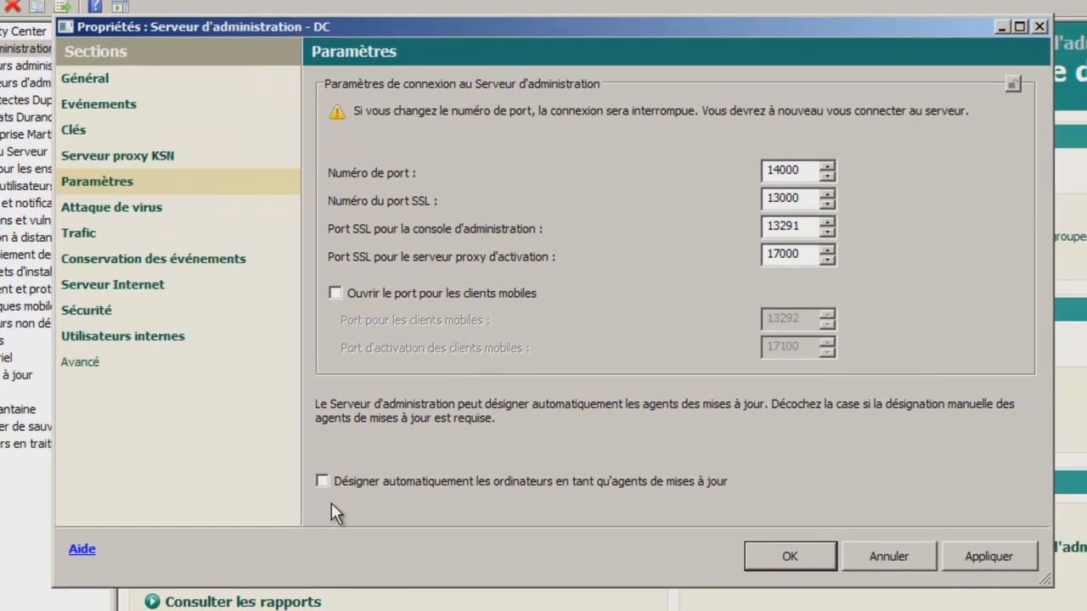
{"action": "left_click", "coordinate": [781, 557]}
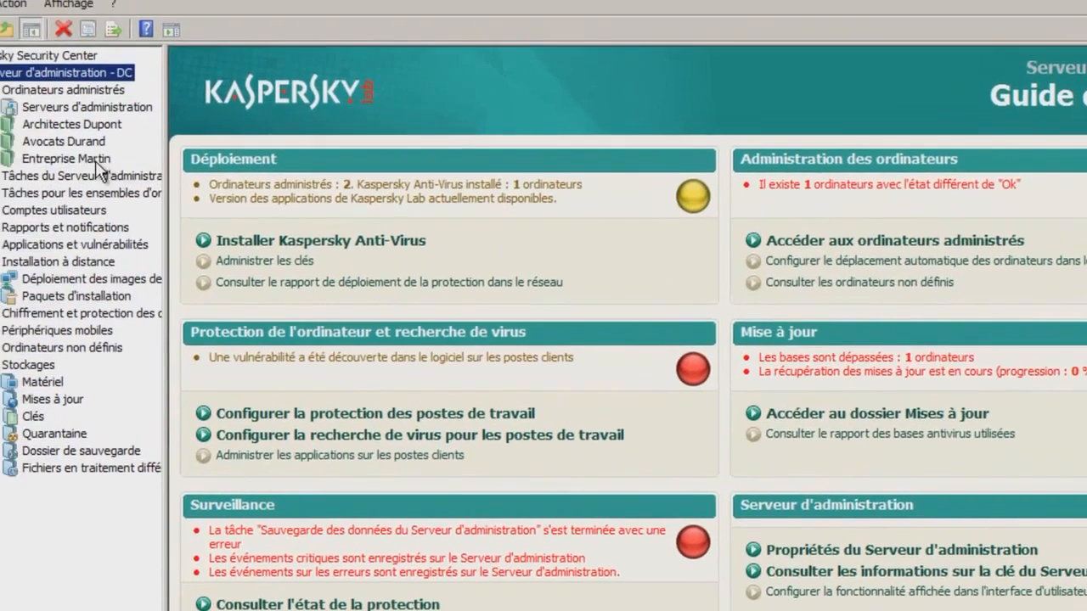
- Add DESKTOP from the Entreprise Martin group as an update agent in that group's properties
{"action": "left_click", "coordinate": [44, 136]}
{"action": "right_click", "coordinate": [46, 143]}
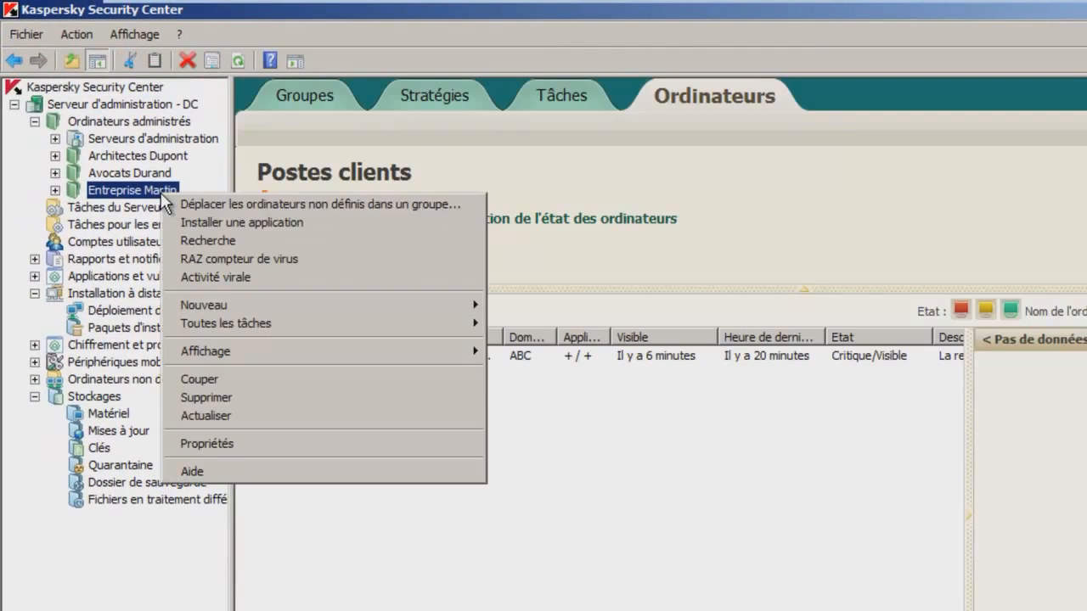
{"action": "left_click", "coordinate": [210, 445]}
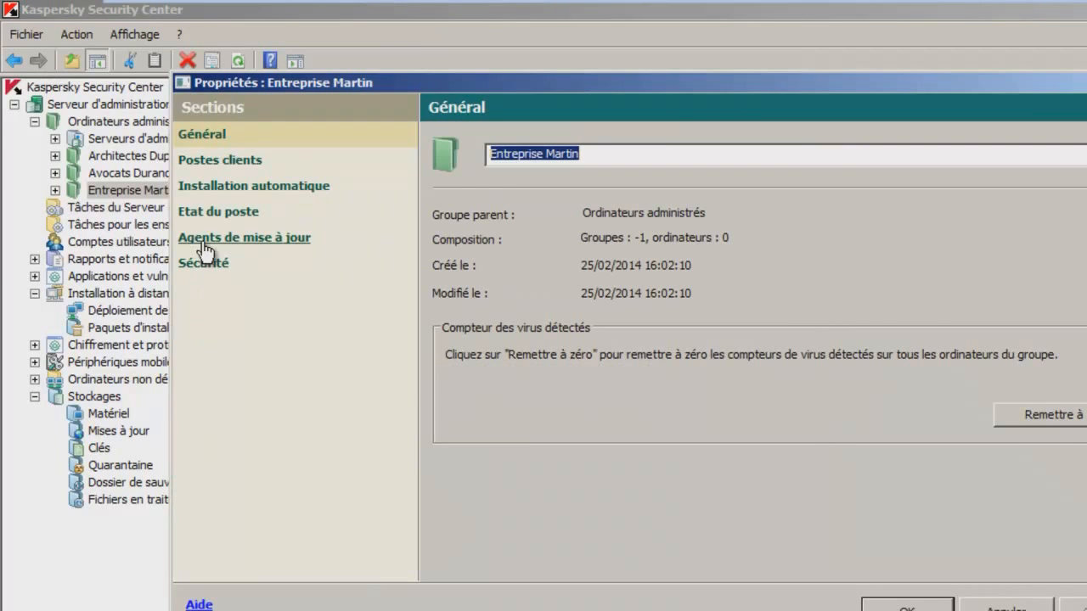
{"action": "left_click", "coordinate": [245, 238]}
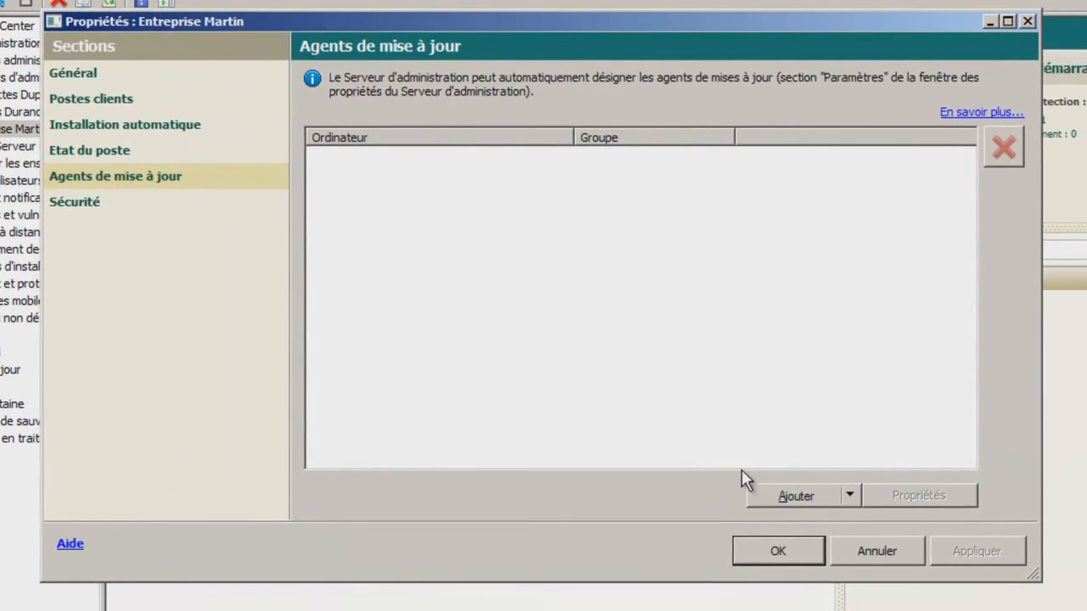
{"action": "left_click", "coordinate": [851, 499]}
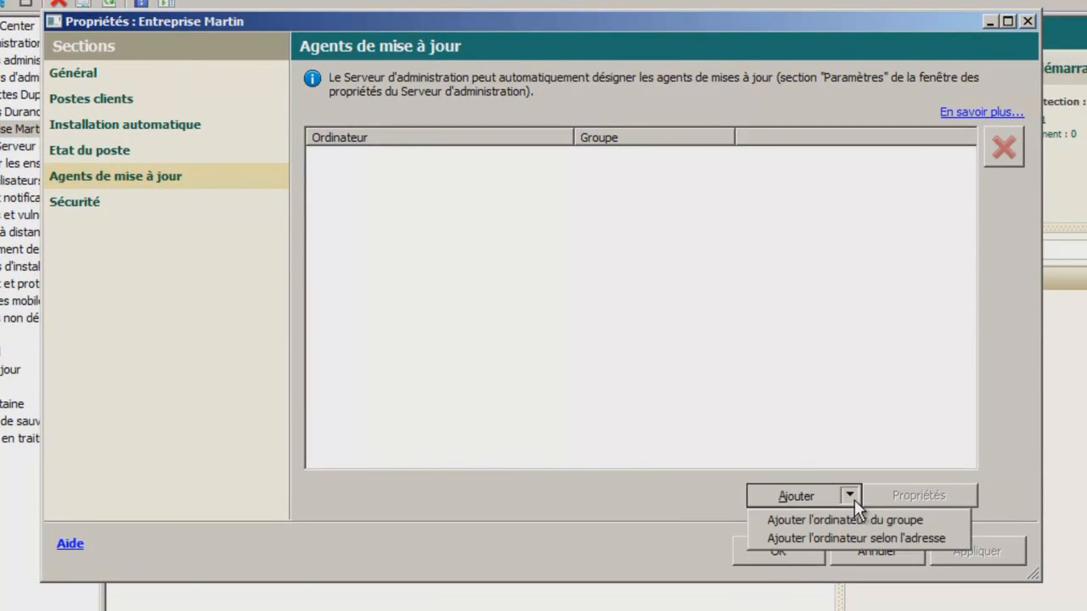
{"action": "left_click", "coordinate": [854, 518]}
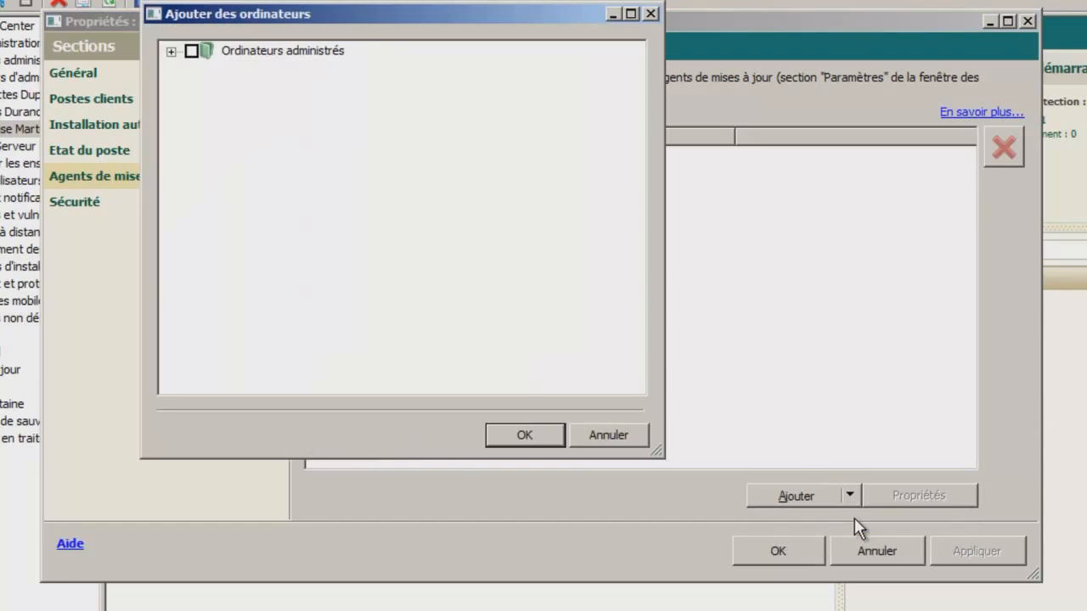
{"action": "left_click", "coordinate": [170, 51]}
{"action": "left_click", "coordinate": [192, 108]}
{"action": "left_click", "coordinate": [232, 127]}
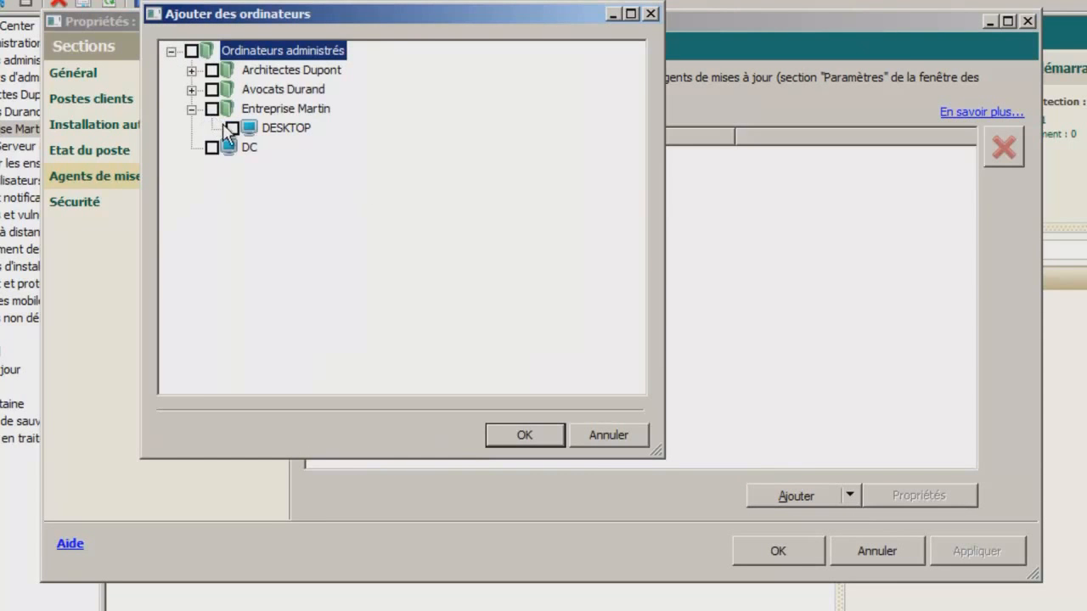
{"action": "left_click", "coordinate": [518, 436]}
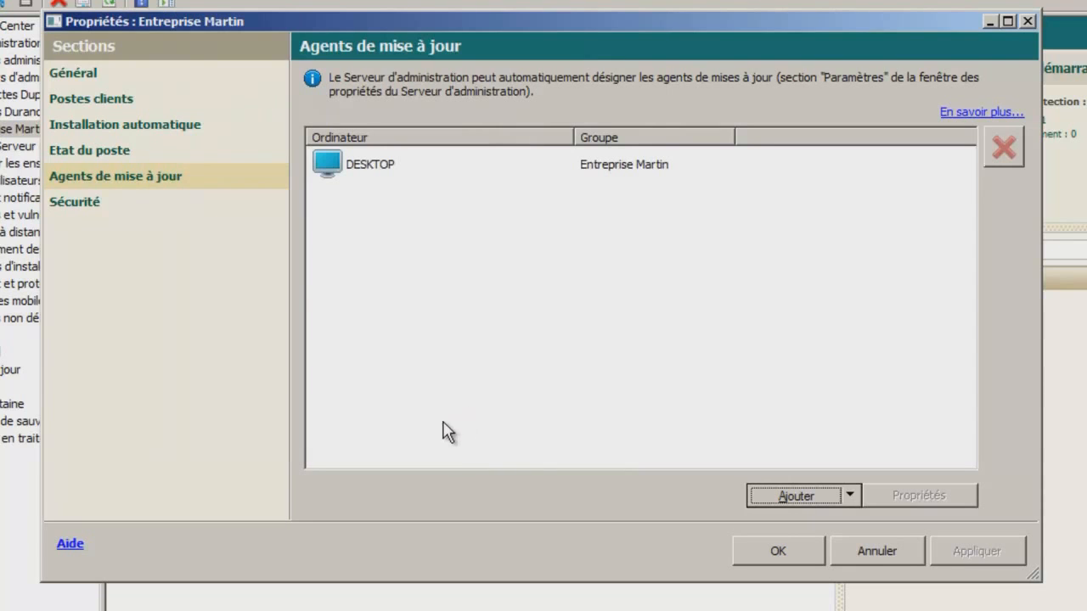
- Allow network polling for the Windows domain and for IP ranges in the DESKTOP update agent's properties
{"action": "left_click", "coordinate": [384, 170]}
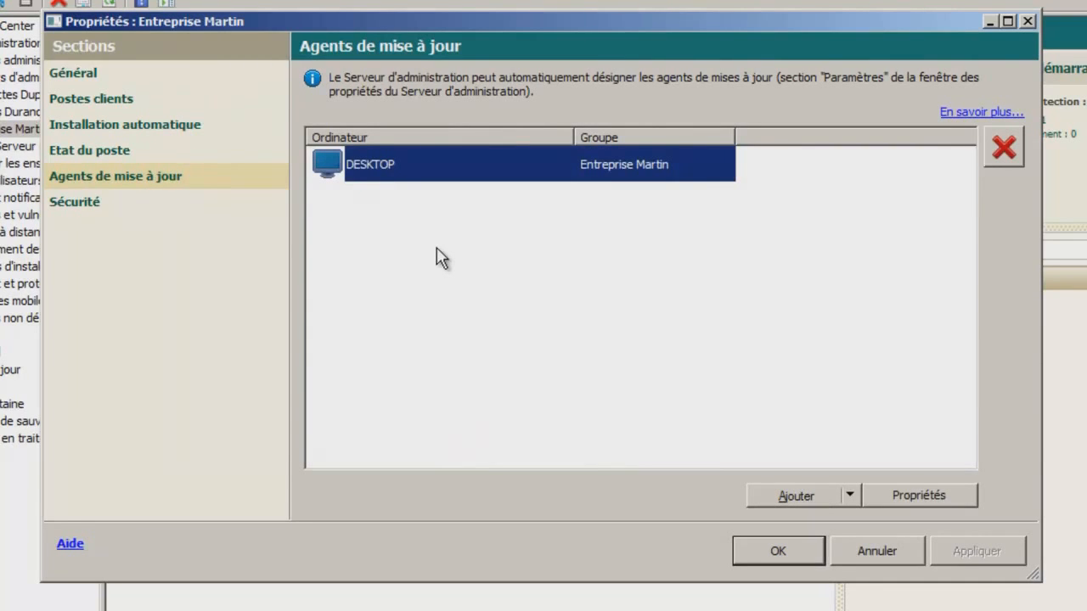
{"action": "left_click", "coordinate": [901, 499]}
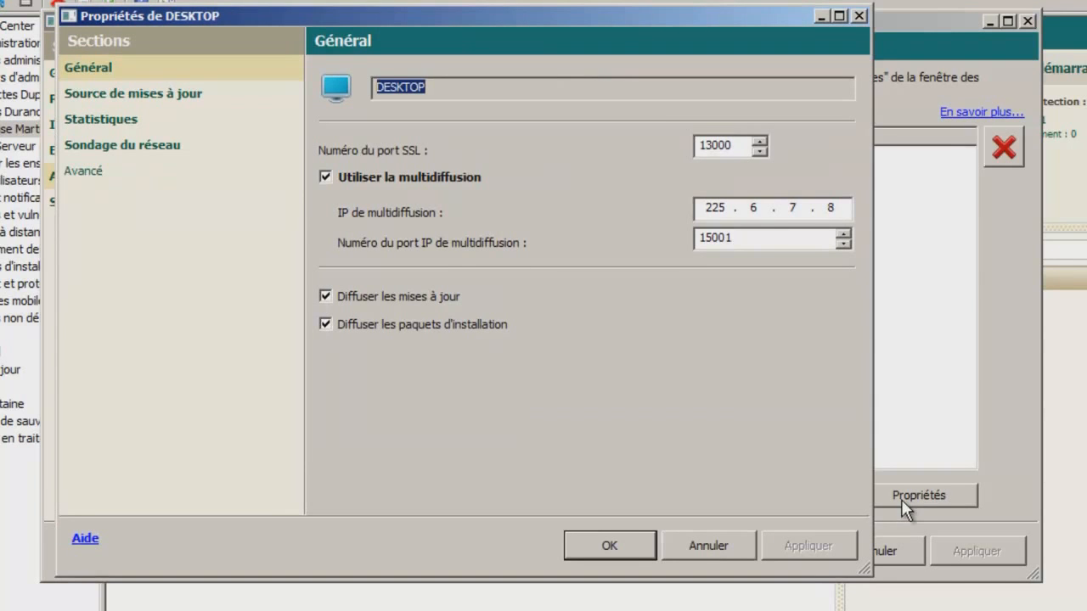
{"action": "left_click", "coordinate": [153, 149]}
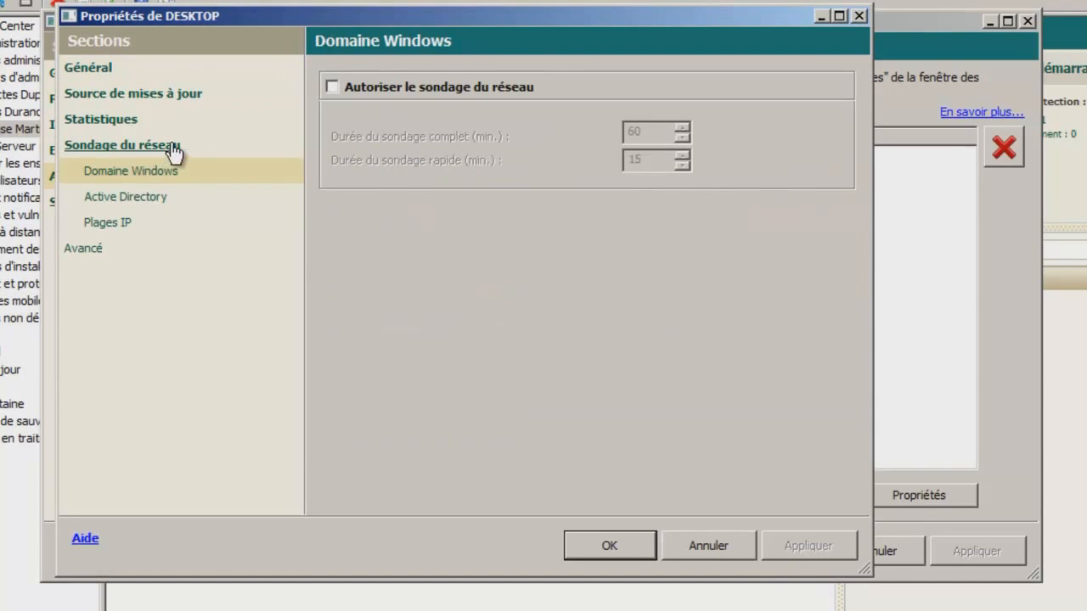
{"action": "left_click", "coordinate": [347, 88]}
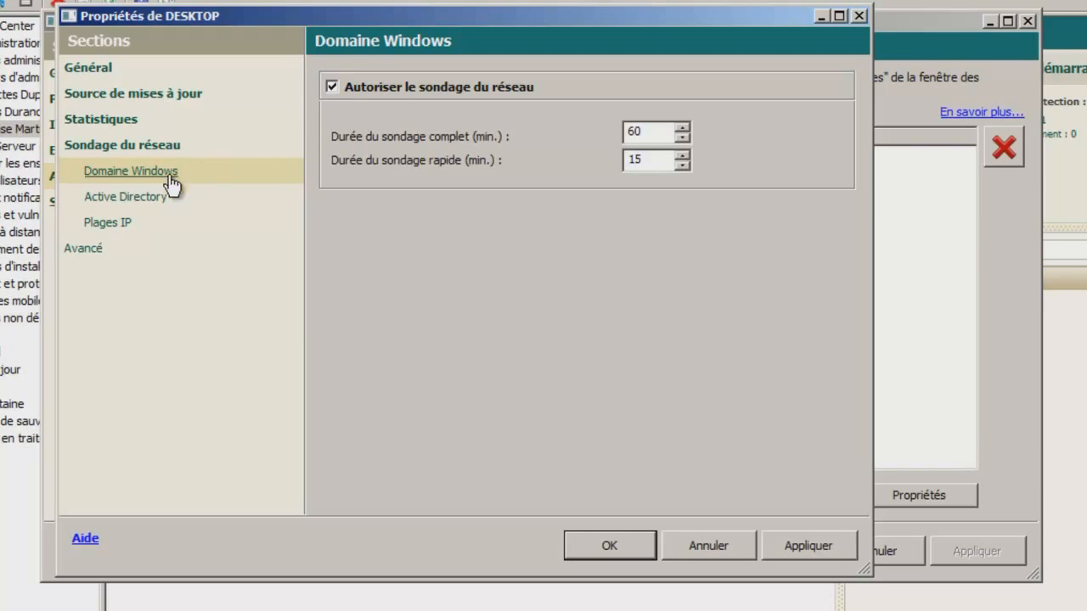
{"action": "left_click", "coordinate": [117, 204]}
{"action": "left_click", "coordinate": [115, 224]}
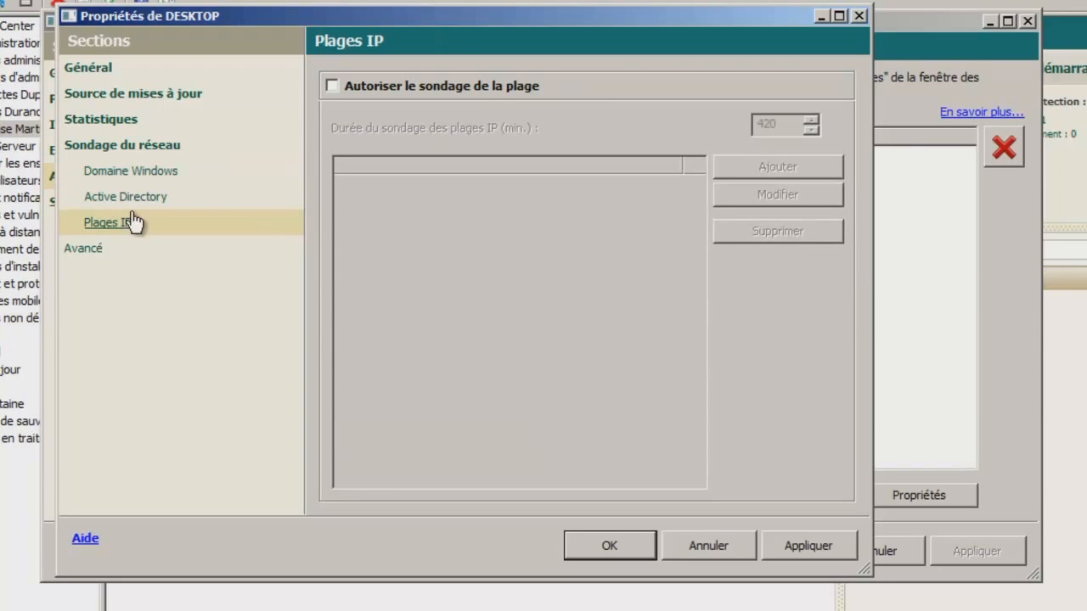
{"action": "left_click", "coordinate": [349, 91]}
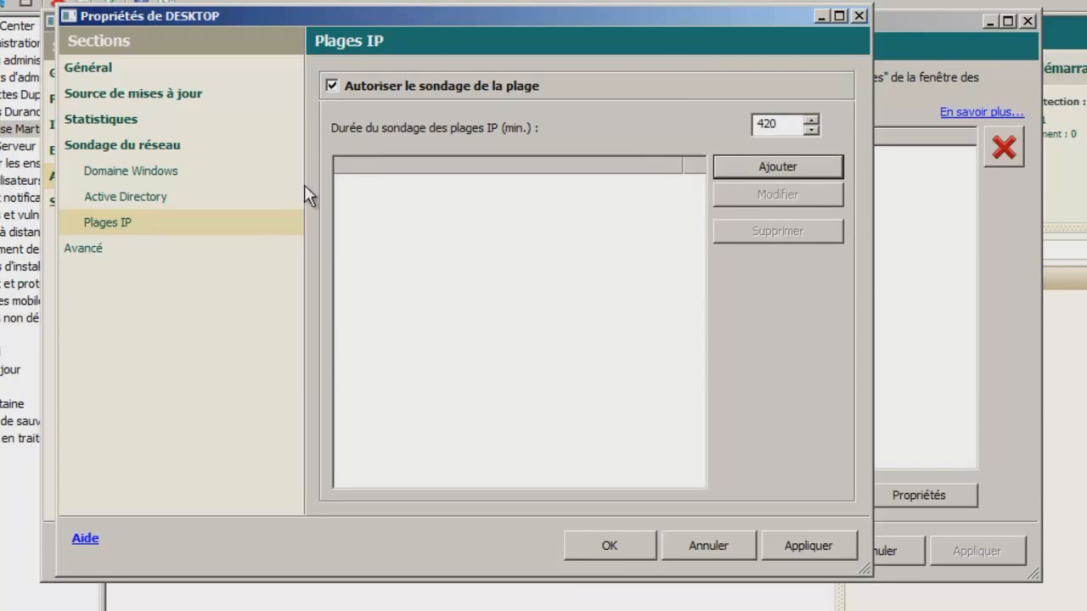
- Review DESKTOP's general multicast settings and its options for distributing updates and installation packages
{"action": "left_click", "coordinate": [170, 72]}
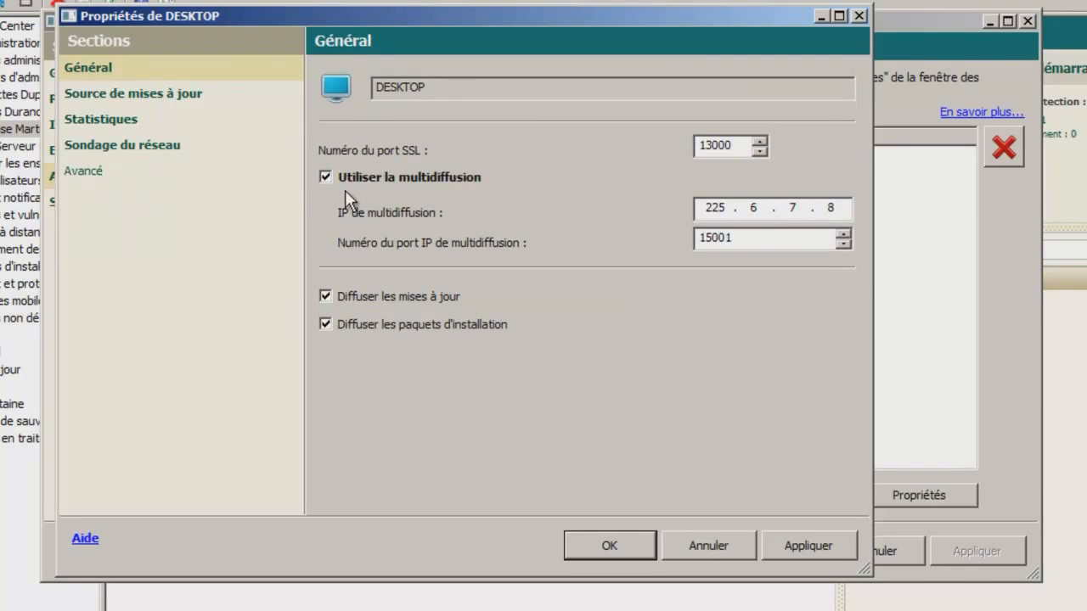
{"action": "left_click", "coordinate": [394, 294]}
{"action": "left_click", "coordinate": [392, 294]}
{"action": "left_click", "coordinate": [393, 321]}
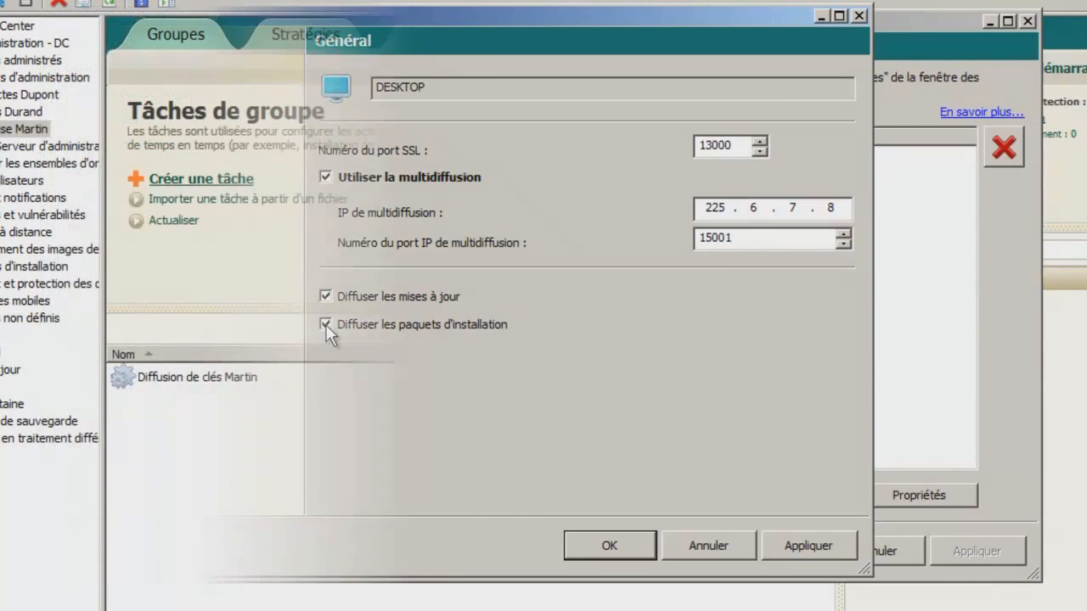
- Start a group task for Entreprise Martin named "Déploiement Kaspersky via Agent Relais" with the type Installation à distance d'une application
{"action": "left_click", "coordinate": [234, 182]}
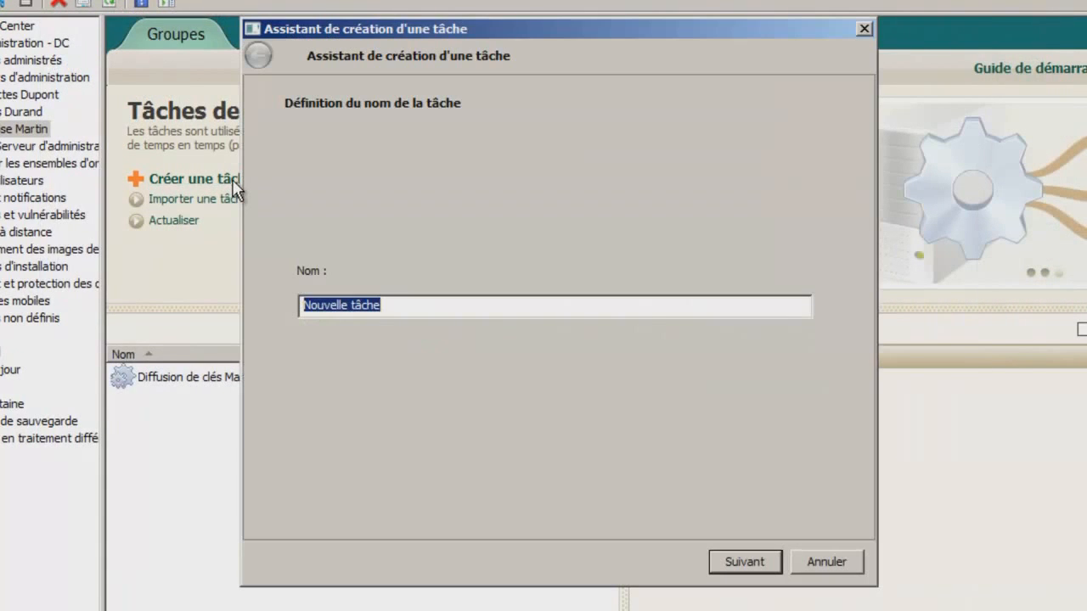
{"action": "type", "text": "Déploiement Kaspersky via Agent Relais"}
{"action": "key", "text": "Return"}
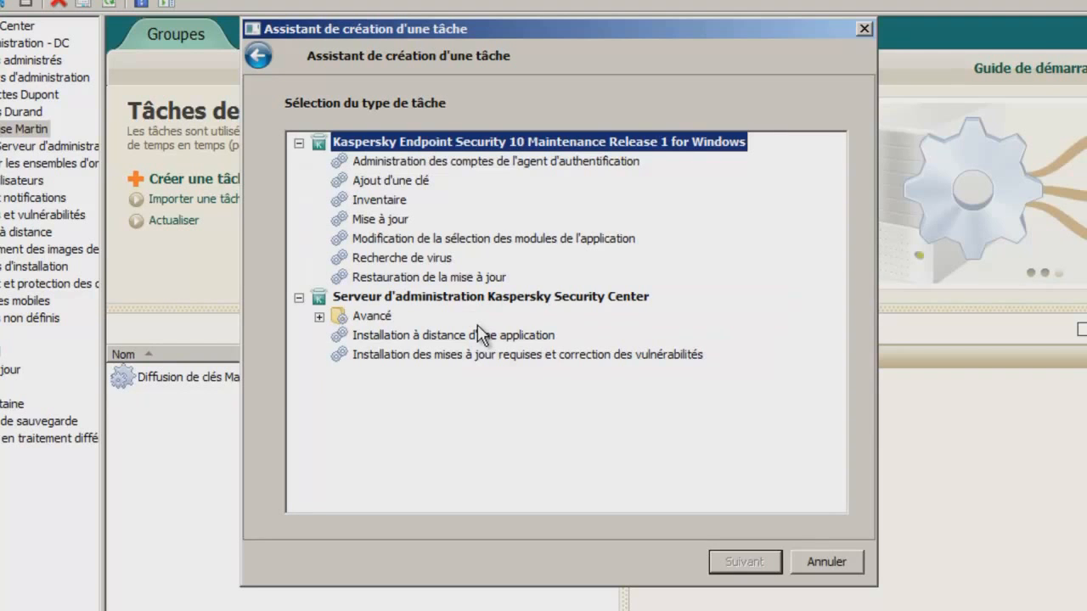
{"action": "left_click", "coordinate": [420, 336]}
{"action": "left_click", "coordinate": [754, 562]}
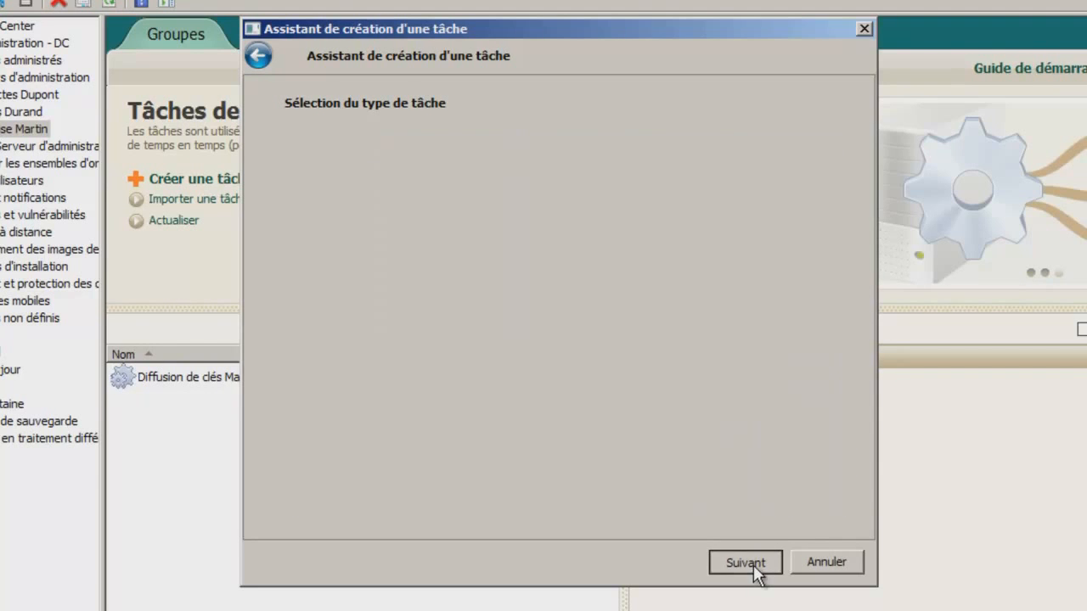
- Select the Kaspersky Endpoint Security 10 for Windows (10.2.1.23) package and include the Agent d'administration Kaspersky Security Center (10.1.249)
{"action": "left_click", "coordinate": [474, 174]}
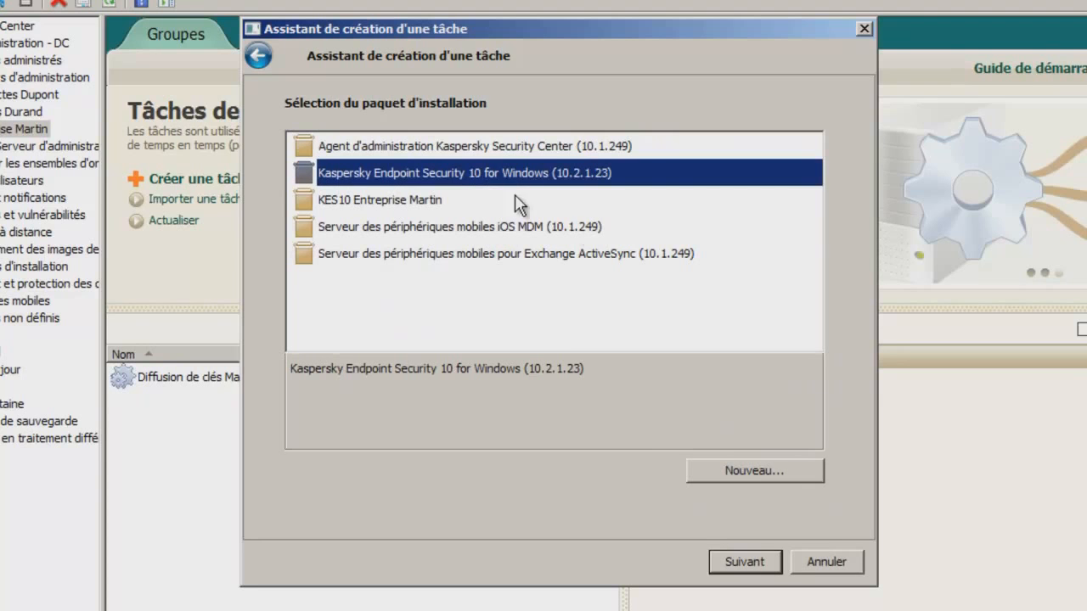
{"action": "left_click", "coordinate": [758, 562]}
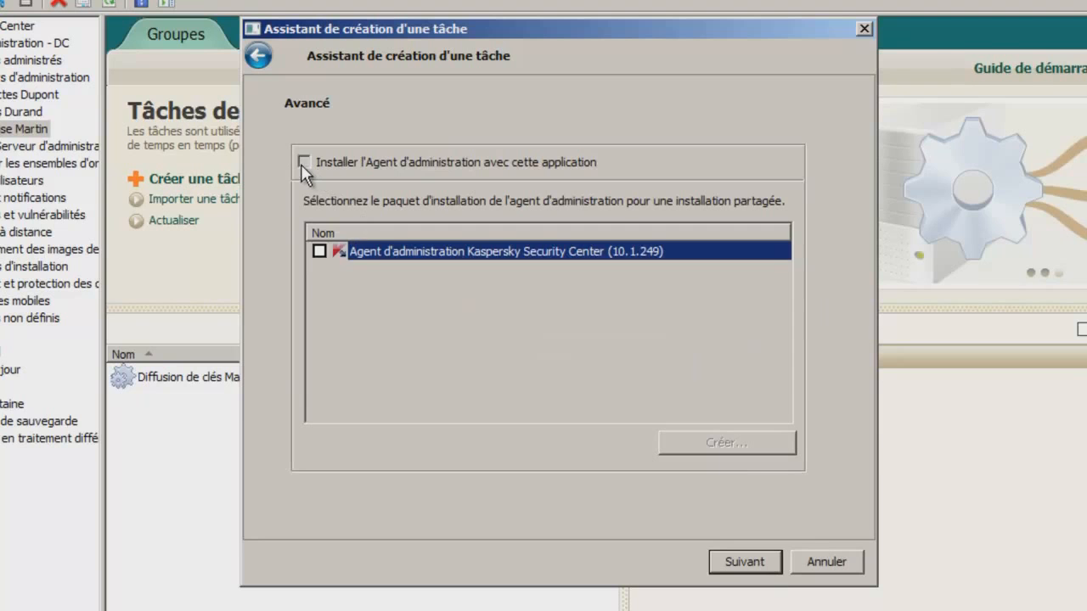
{"action": "left_click", "coordinate": [304, 161]}
{"action": "left_click", "coordinate": [319, 251]}
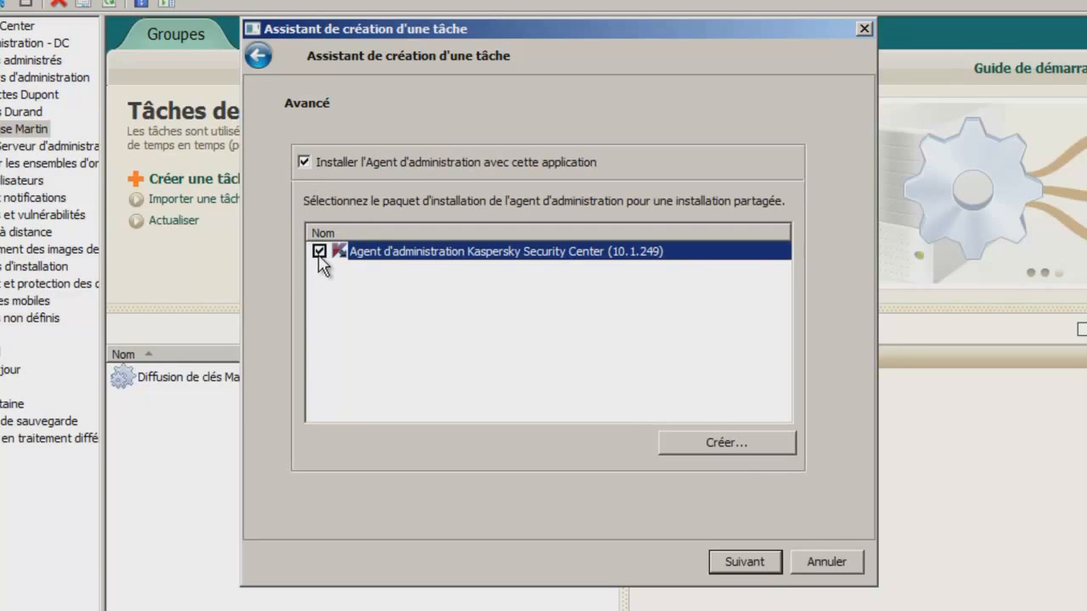
{"action": "left_click", "coordinate": [761, 569]}
{"action": "left_click", "coordinate": [559, 264]}
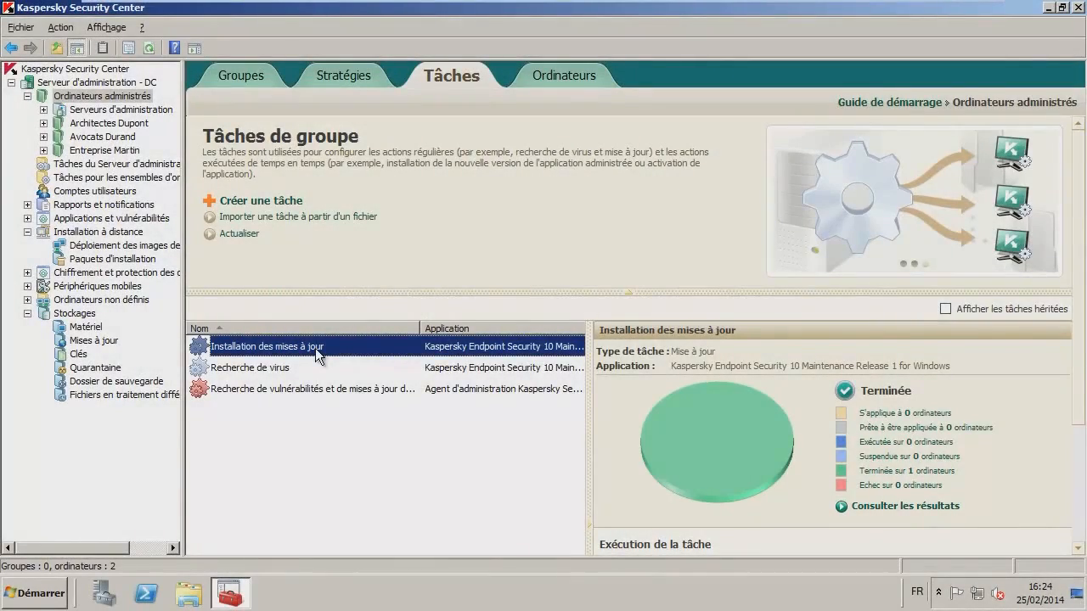
- Set the schedule of the "Installation des mises à jour" group task to Toutes les N heures
{"action": "double_click", "coordinate": [315, 348]}
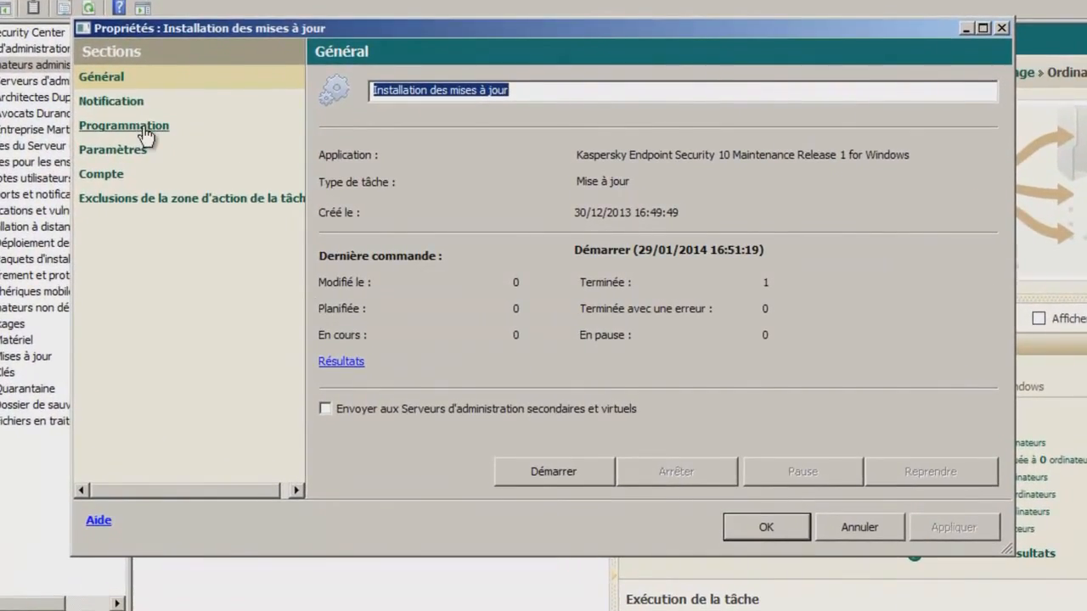
{"action": "left_click", "coordinate": [144, 127]}
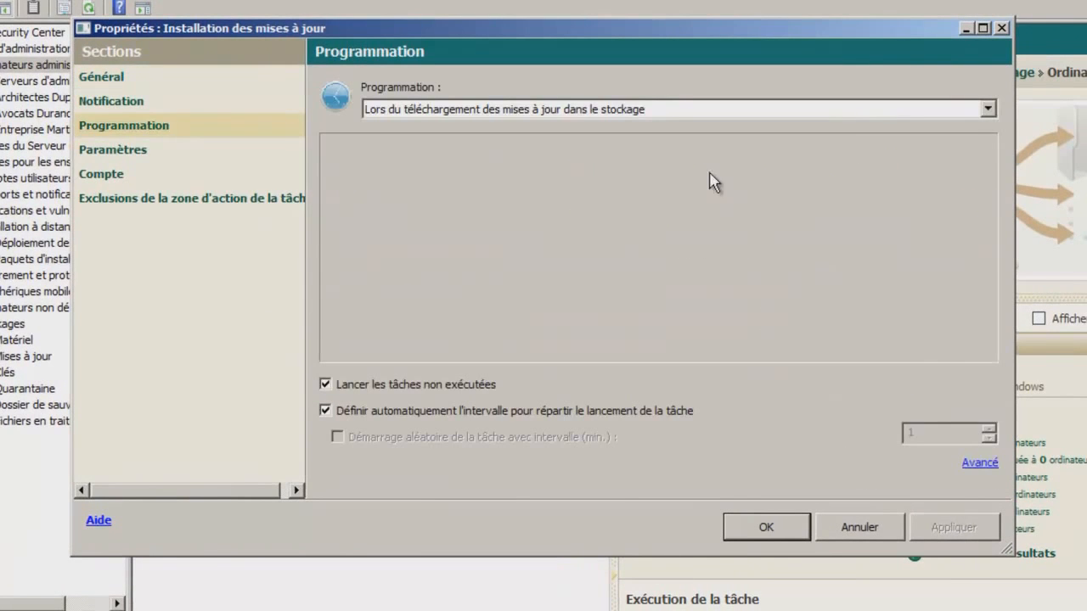
{"action": "left_click", "coordinate": [837, 111]}
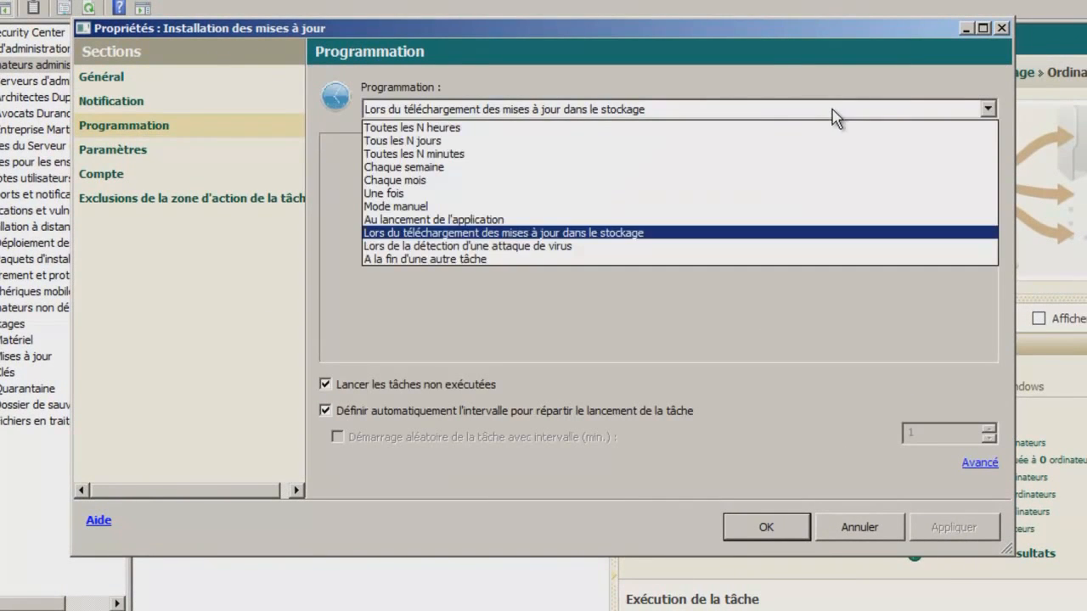
{"action": "left_click", "coordinate": [429, 128]}
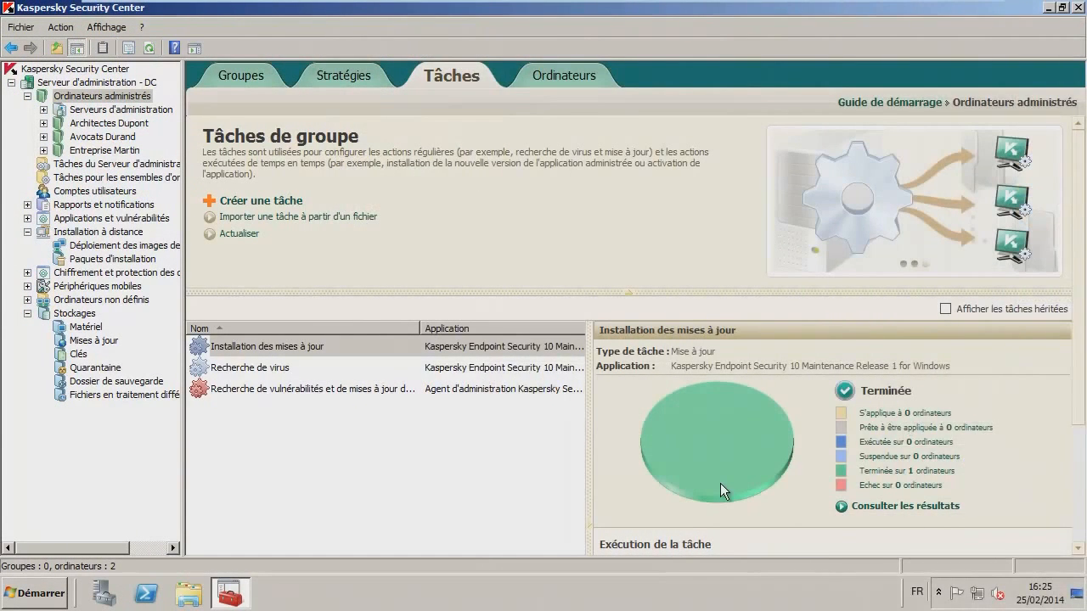
- Open the DESKTOP update agent's properties in the Entreprise Martin group, keeping the distribution of updates enabled
{"action": "left_click", "coordinate": [108, 153]}
{"action": "right_click", "coordinate": [110, 153]}
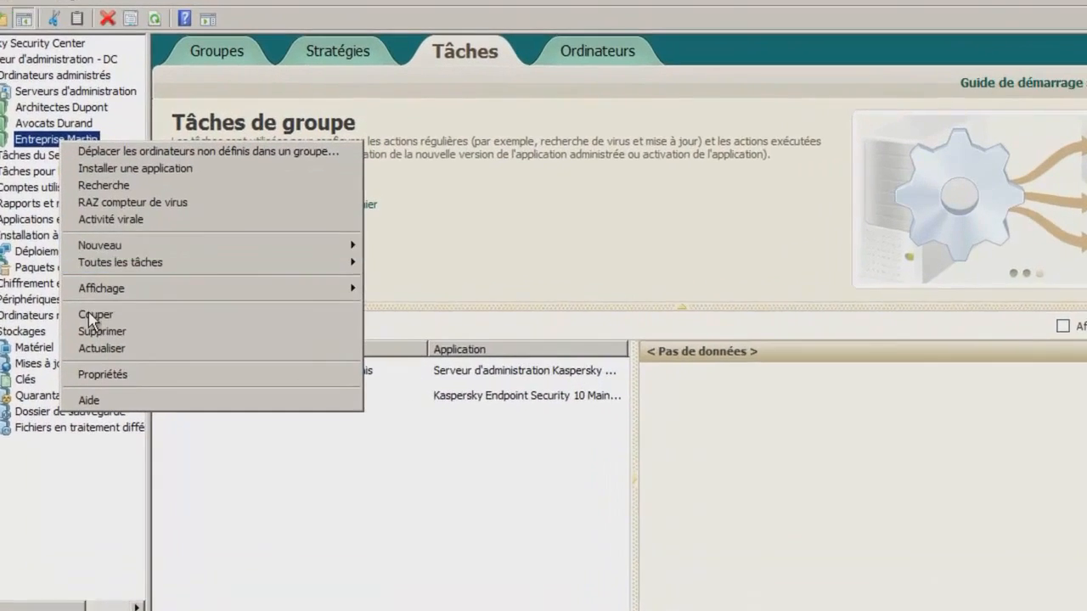
{"action": "left_click", "coordinate": [69, 386]}
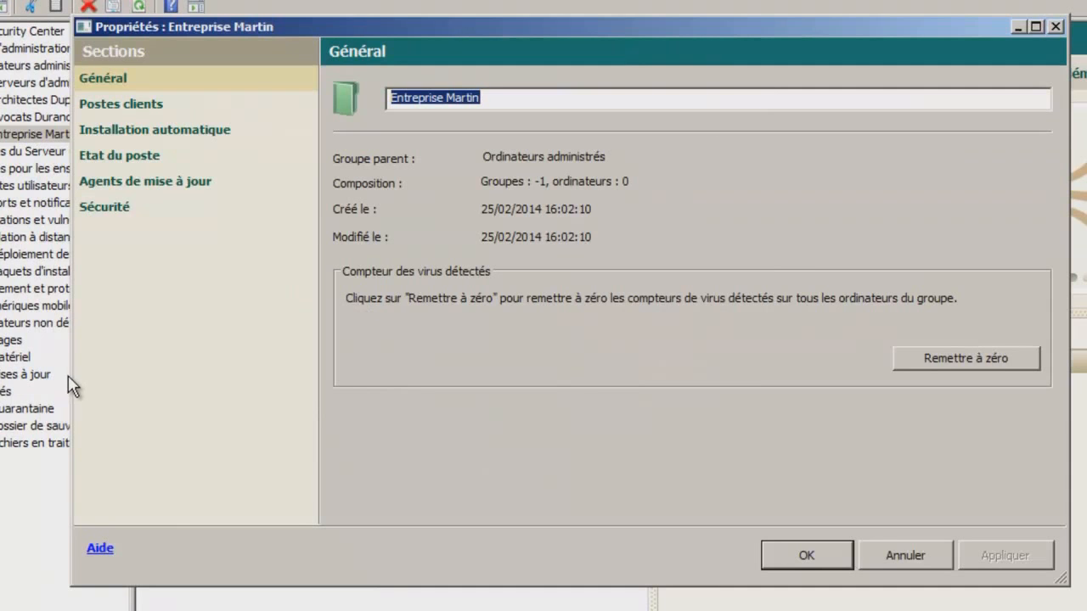
{"action": "left_click", "coordinate": [129, 184]}
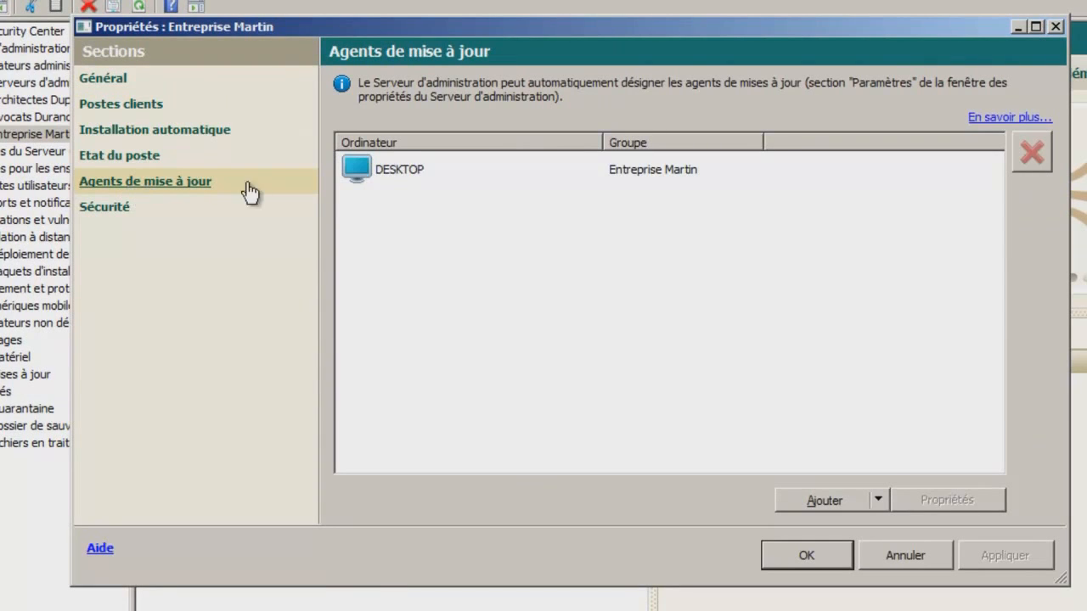
{"action": "left_click", "coordinate": [411, 171]}
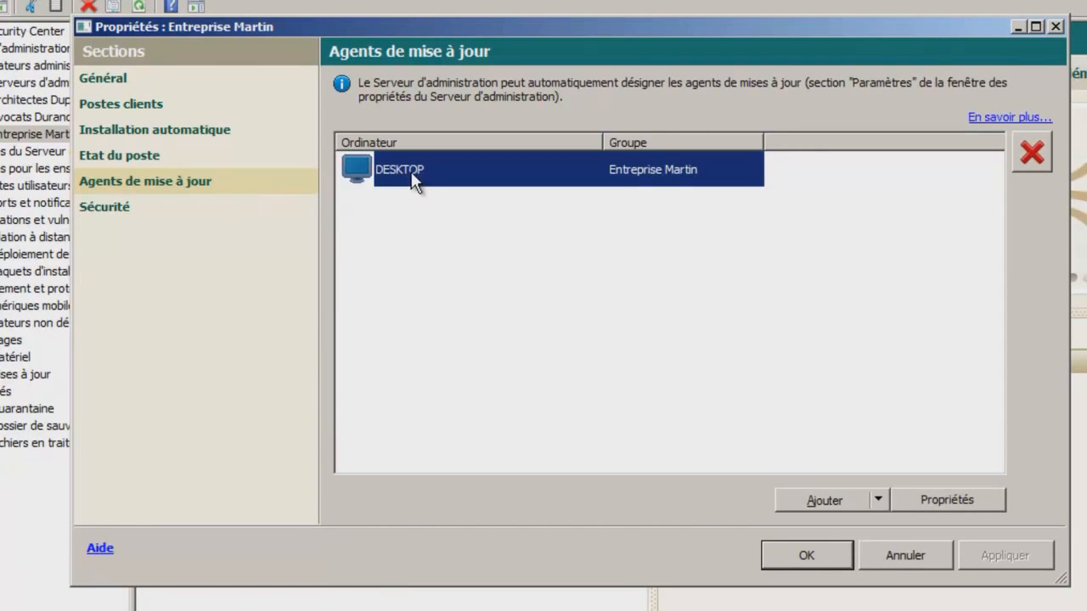
{"action": "left_click", "coordinate": [945, 501]}
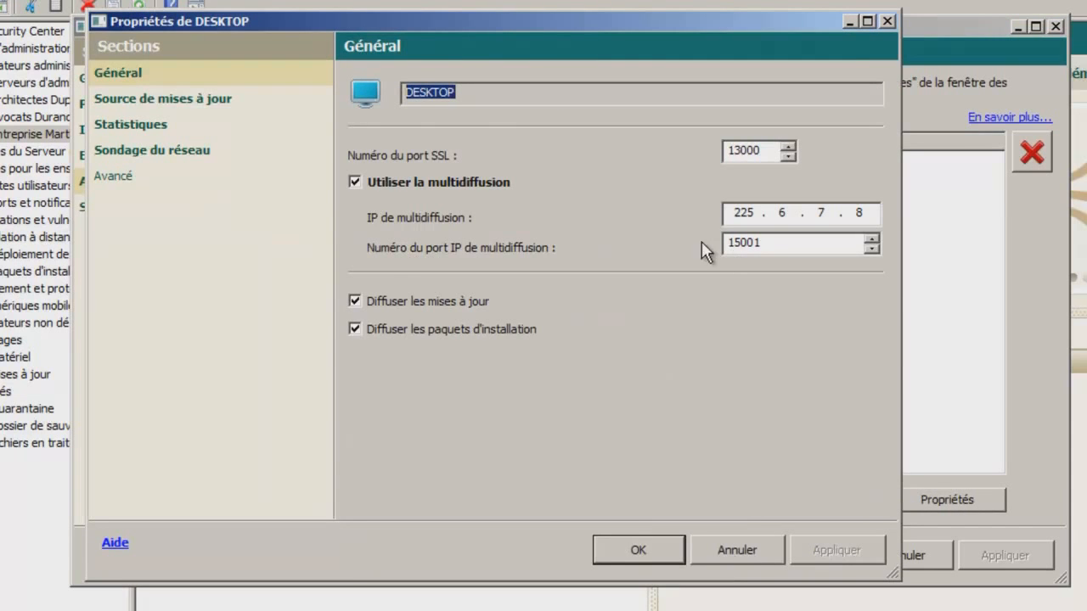
{"action": "double_click", "coordinate": [406, 301]}
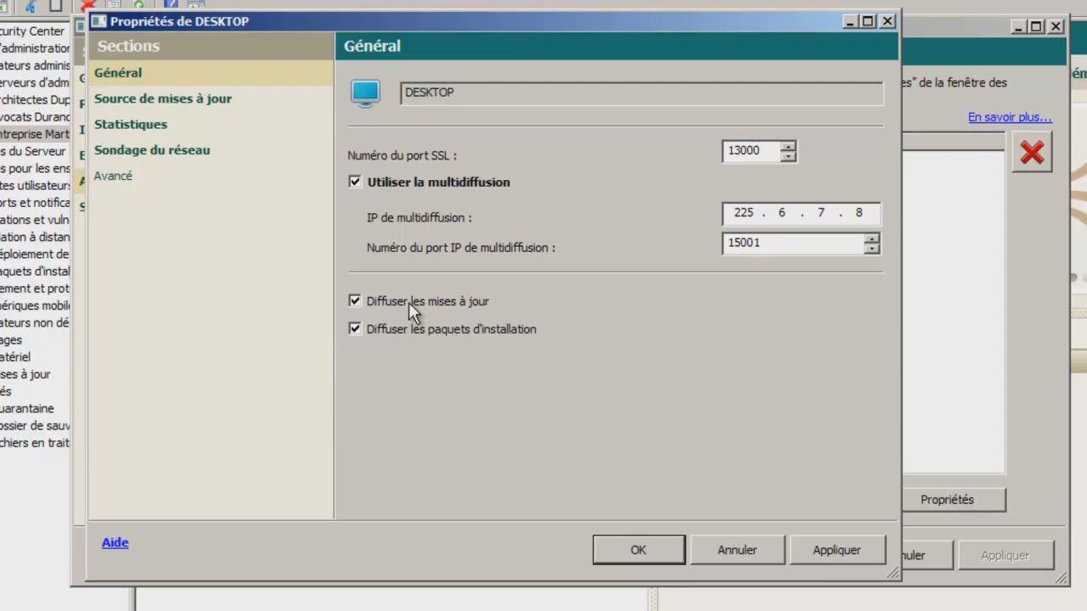
- Switch DESKTOP's update source to an update retrieval task and start a new one named "MAJ Agent Relais direct Internet"
{"action": "left_click", "coordinate": [158, 101]}
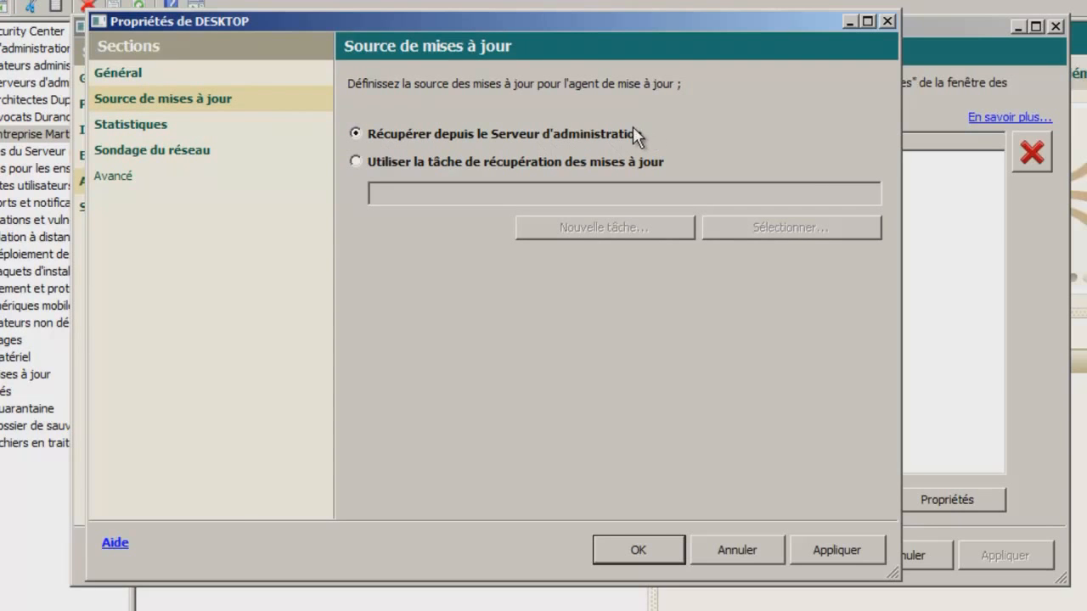
{"action": "left_click", "coordinate": [356, 161]}
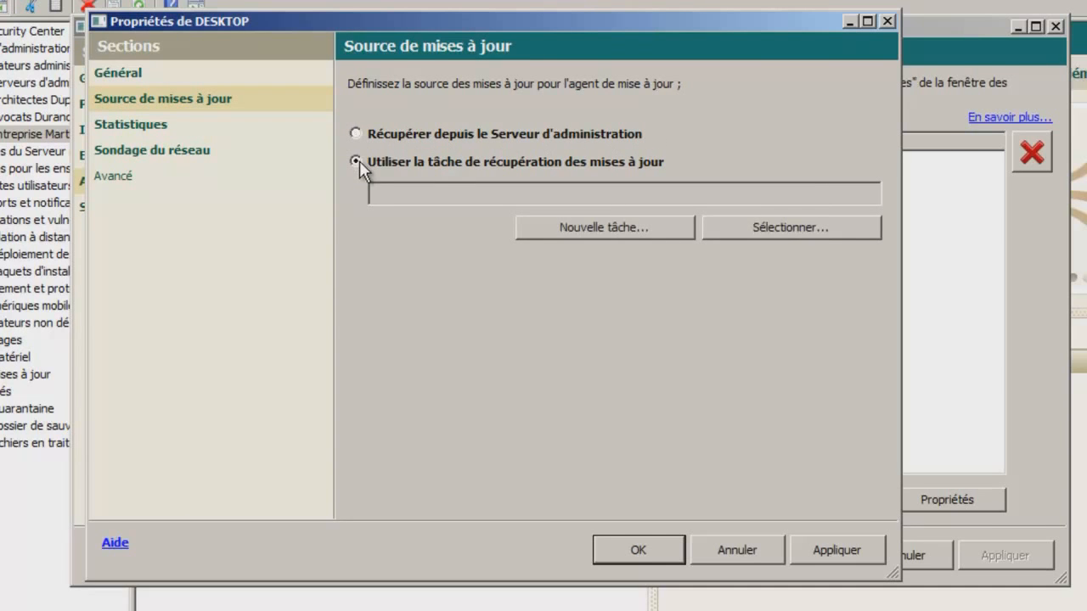
{"action": "left_click", "coordinate": [555, 229]}
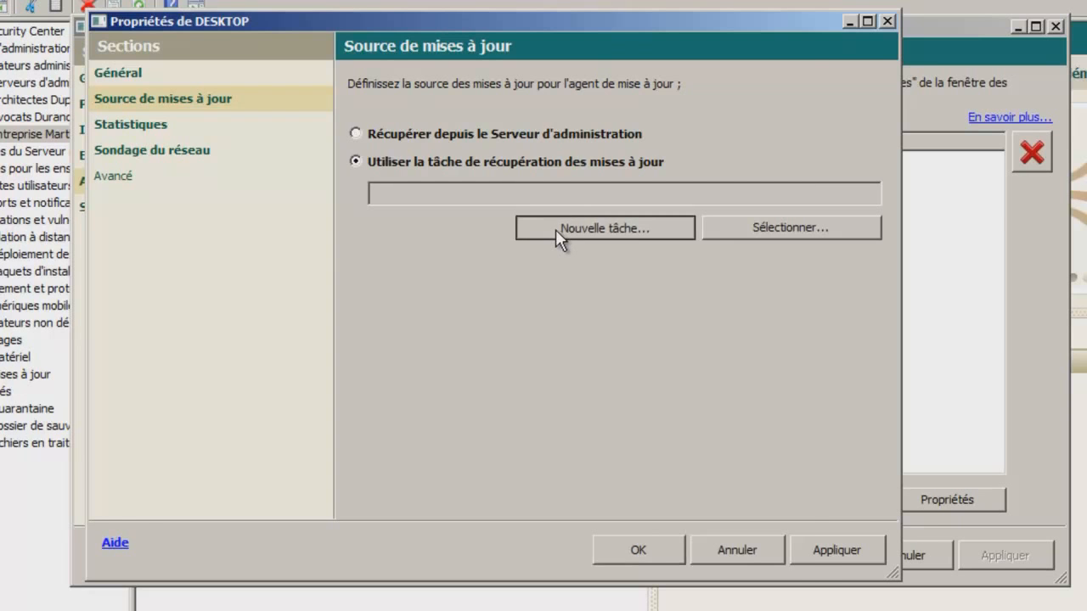
{"action": "type", "text": "M"}
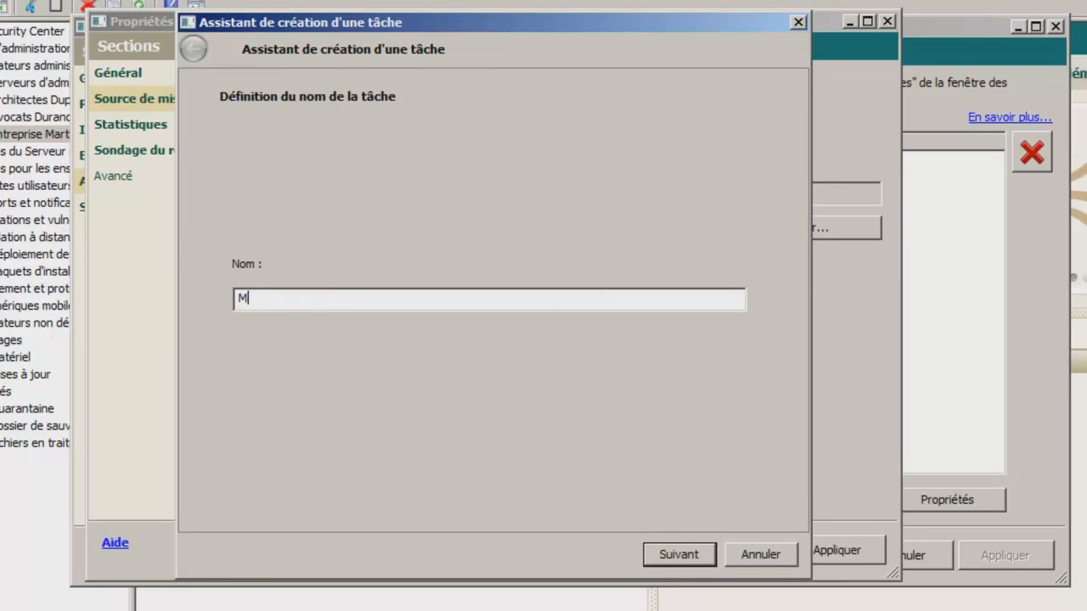
{"action": "type", "text": "AJ Agent Relais D"}
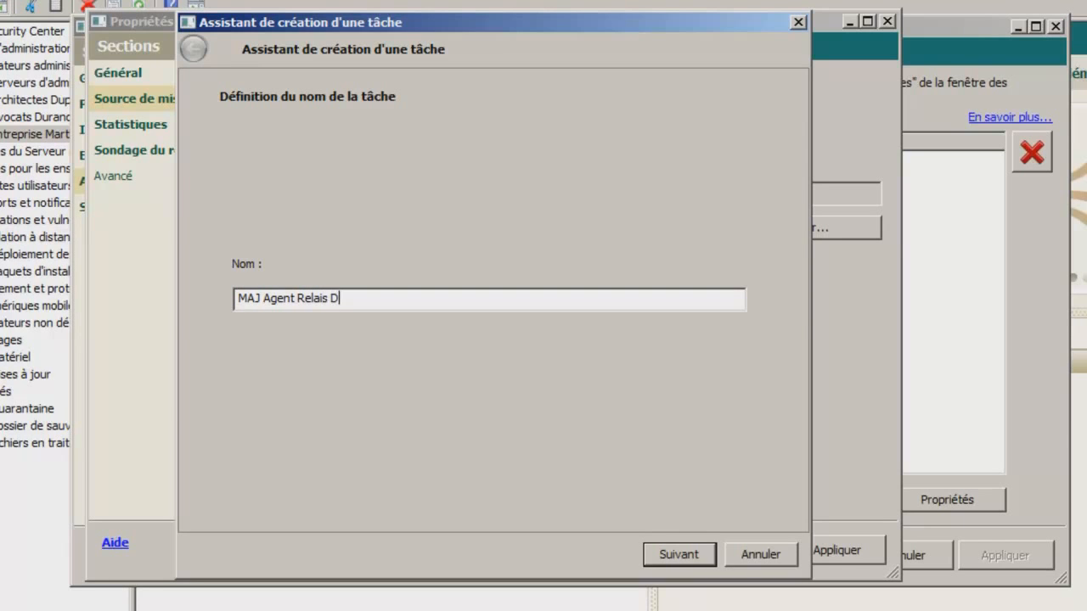
{"action": "key", "text": "BackSpace"}
{"action": "type", "text": "direct Internet"}
{"action": "left_click", "coordinate": [665, 550]}
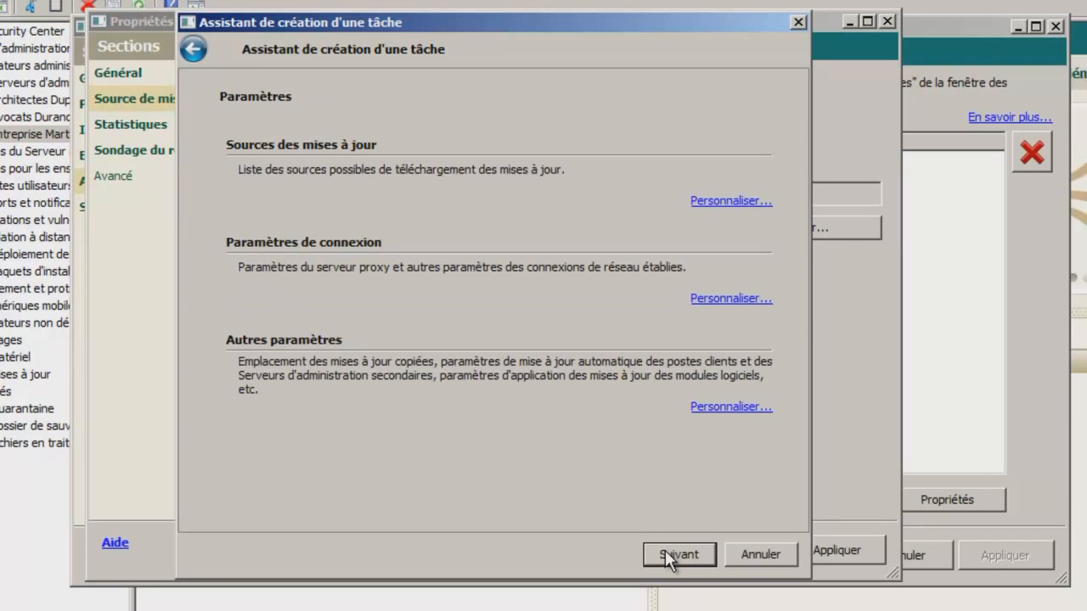
- Check the properties of the Serveurs de mise à jour Kaspersky Lab entry in the new task's update sources
{"action": "left_click", "coordinate": [708, 200]}
{"action": "left_click", "coordinate": [367, 227]}
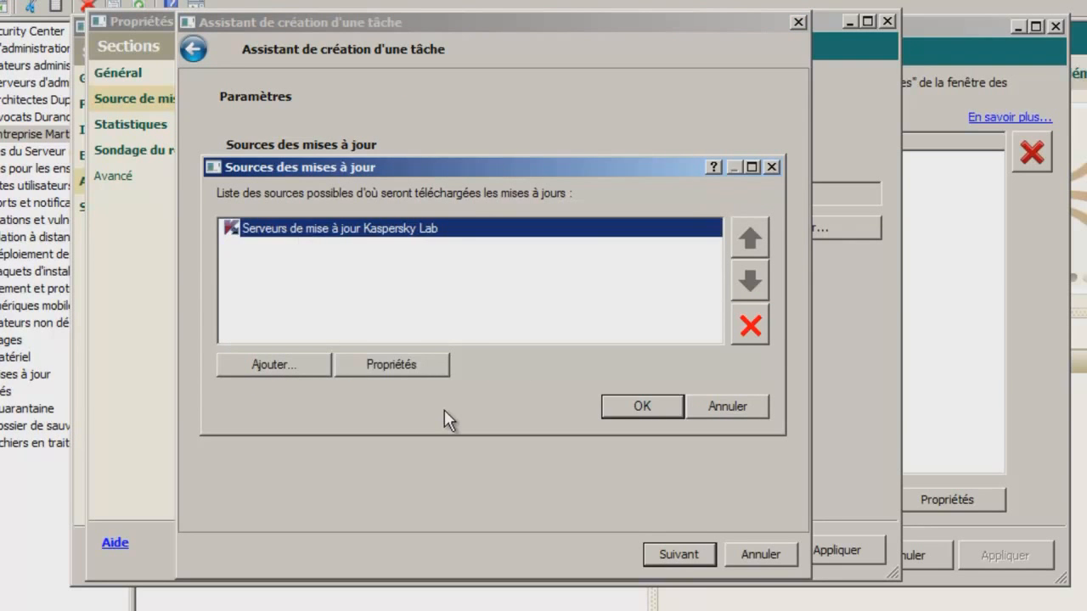
{"action": "left_click", "coordinate": [428, 370]}
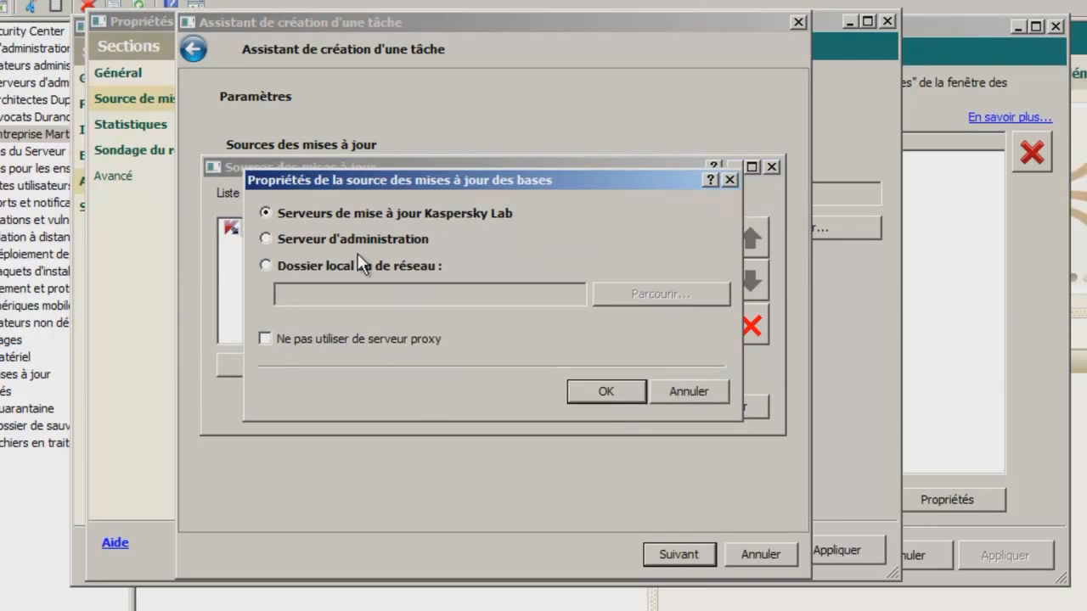
{"action": "left_click", "coordinate": [690, 393]}
{"action": "left_click", "coordinate": [412, 226]}
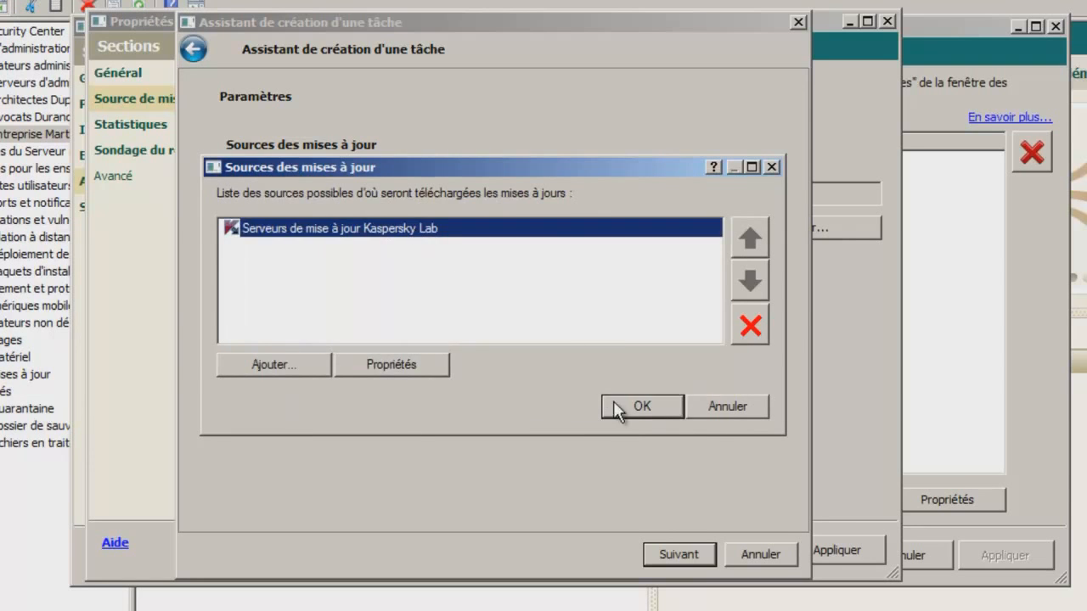
{"action": "left_click", "coordinate": [613, 401]}
- Schedule the retrieval task every 2 hours with missed tasks launched, finish creating it, and save the agent and group properties
{"action": "left_click", "coordinate": [690, 558]}
{"action": "left_click", "coordinate": [689, 558]}
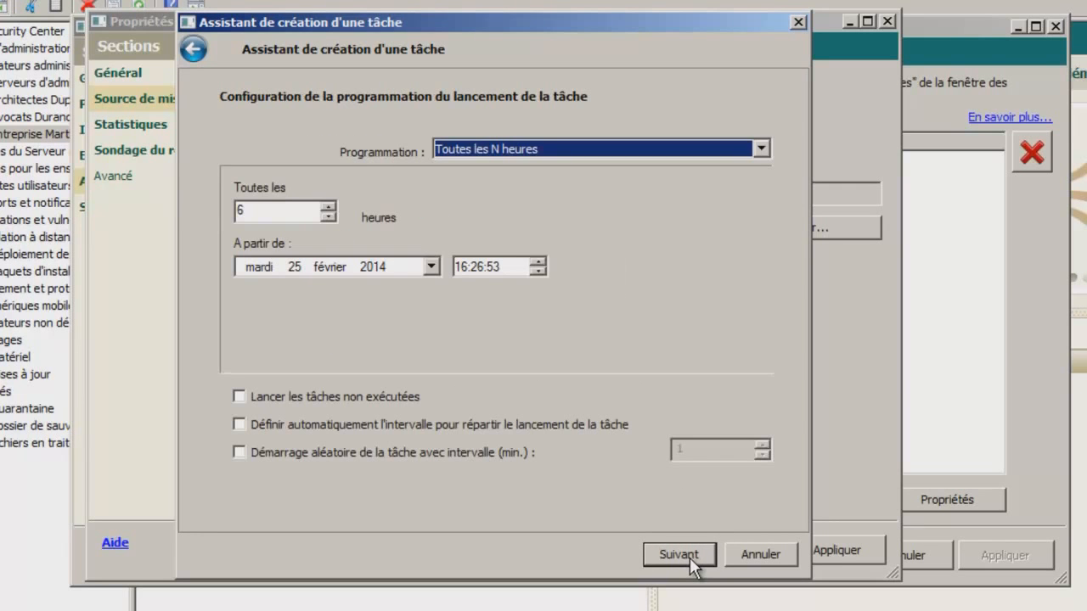
{"action": "left_click", "coordinate": [328, 217]}
{"action": "left_click", "coordinate": [328, 217]}
{"action": "left_click", "coordinate": [328, 217]}
{"action": "left_click", "coordinate": [328, 217]}
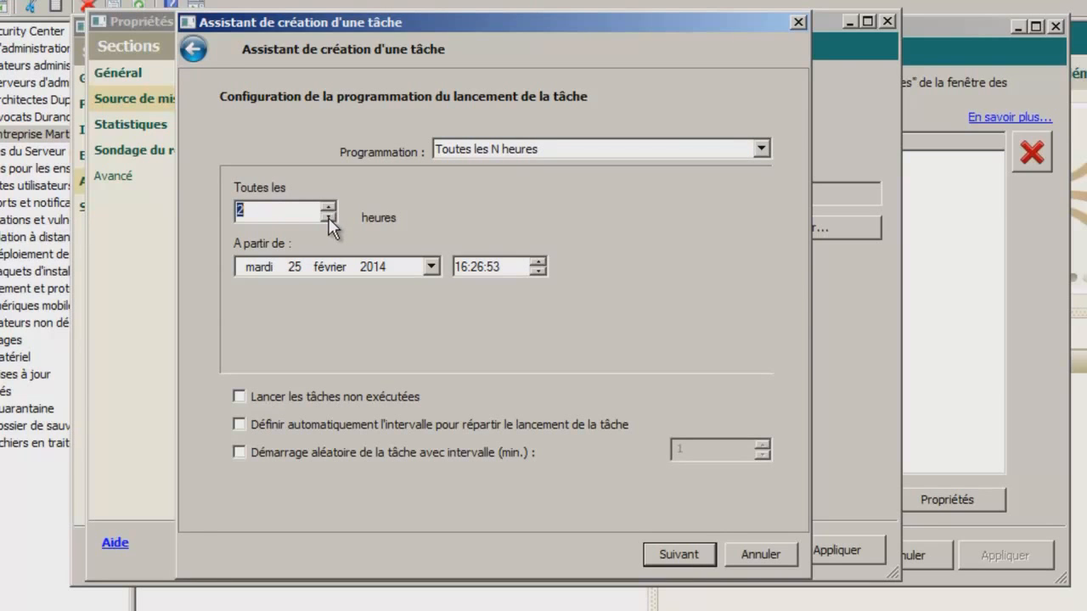
{"action": "left_click", "coordinate": [291, 396]}
{"action": "left_click", "coordinate": [677, 553]}
{"action": "left_click", "coordinate": [677, 553]}
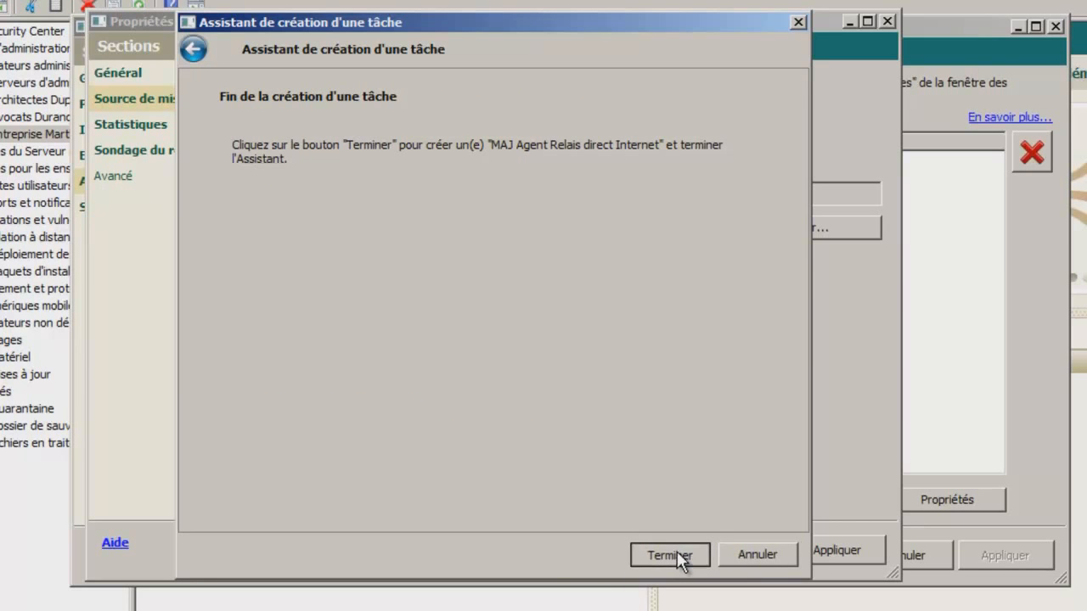
{"action": "left_click", "coordinate": [662, 551]}
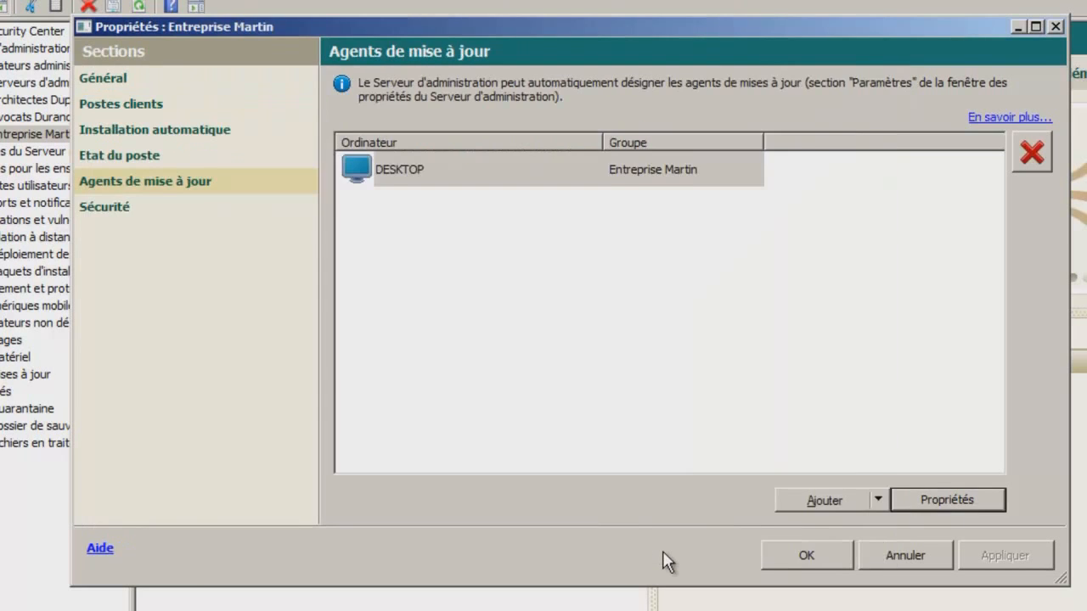
{"action": "left_click", "coordinate": [800, 556]}
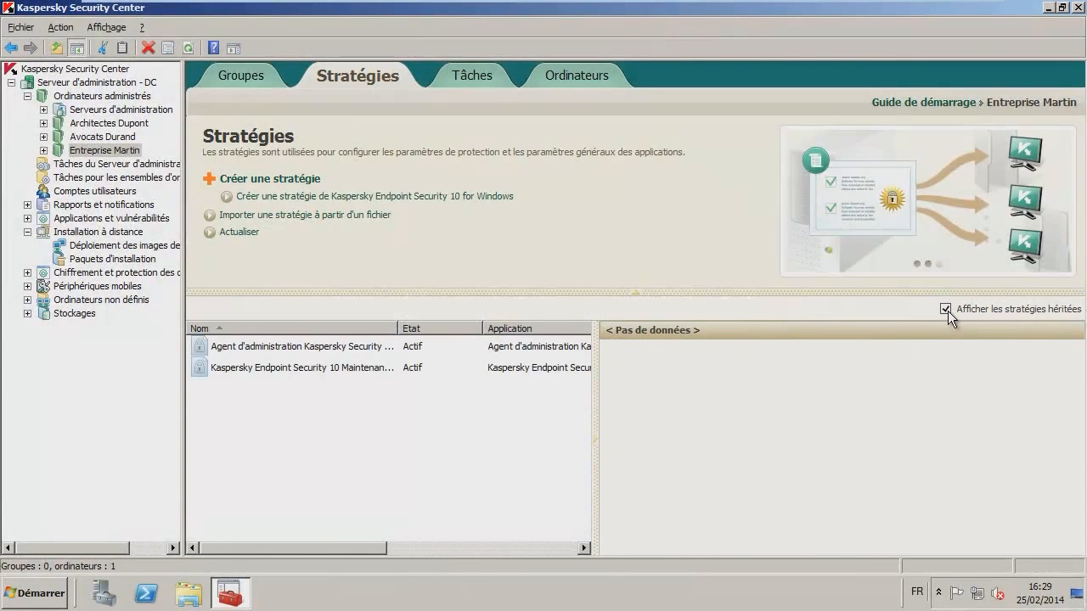
- Copy the Kaspersky Endpoint Security 10 Maintenance Release 1 policy from Ordinateurs administrés into the Entreprise Martin group
{"action": "left_click", "coordinate": [108, 99]}
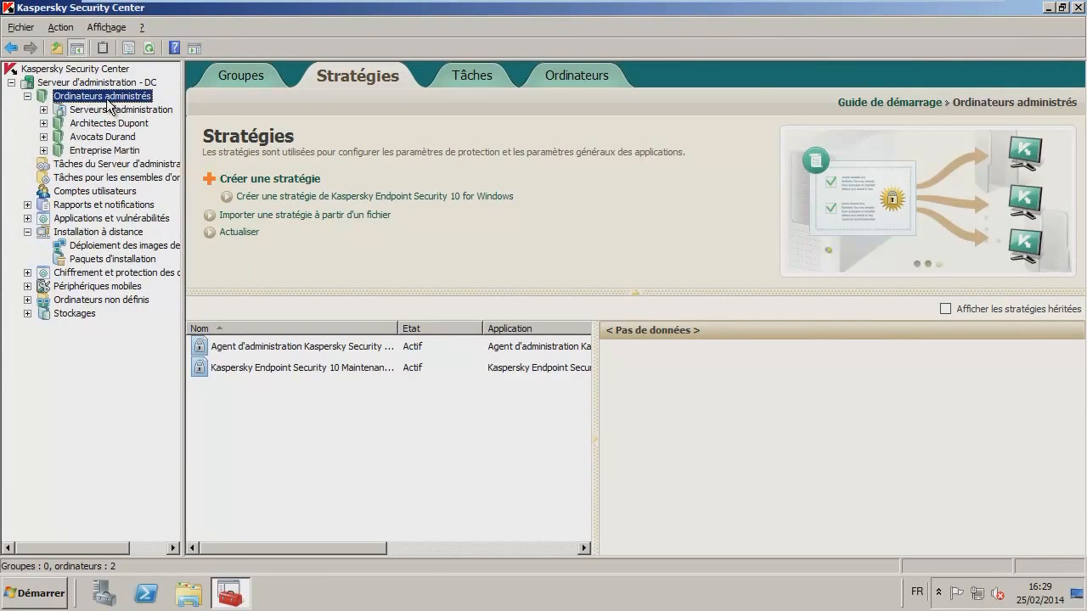
{"action": "left_click", "coordinate": [233, 372]}
{"action": "right_click", "coordinate": [234, 372]}
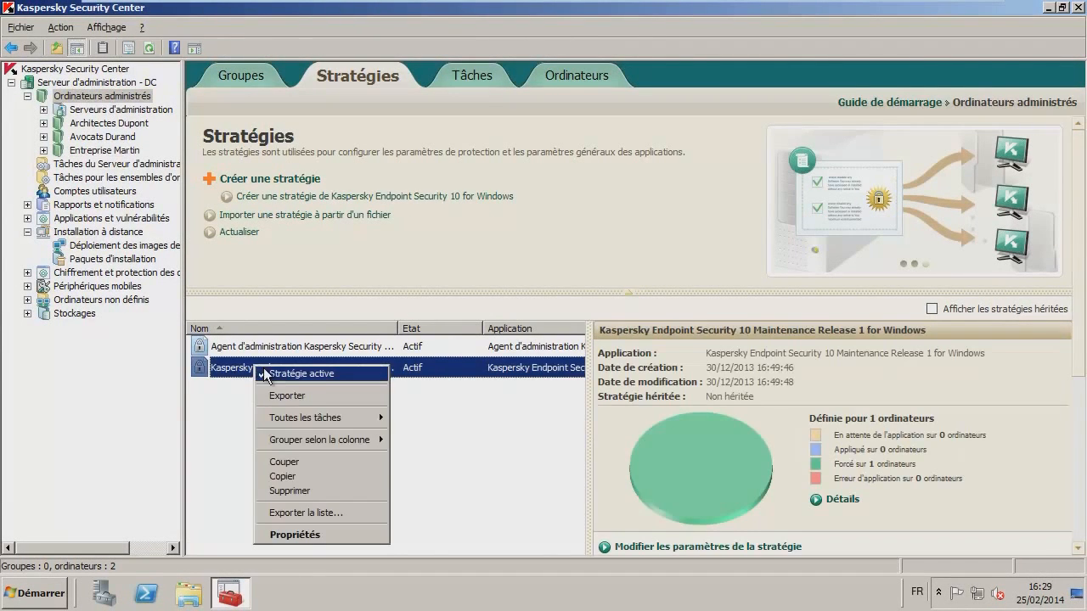
{"action": "left_click", "coordinate": [281, 476]}
{"action": "left_click", "coordinate": [104, 150]}
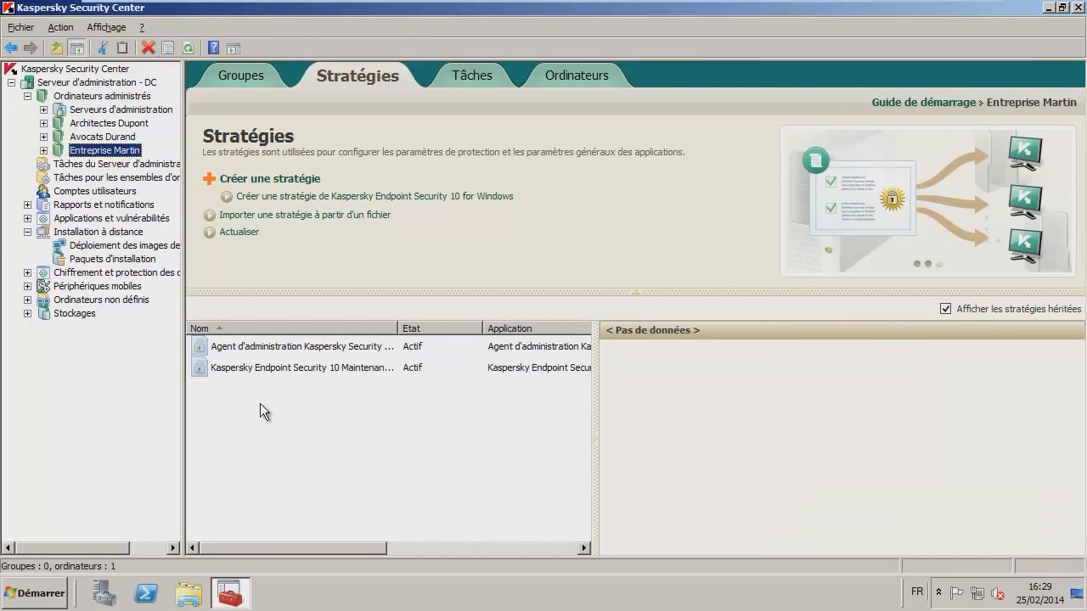
{"action": "right_click", "coordinate": [312, 398]}
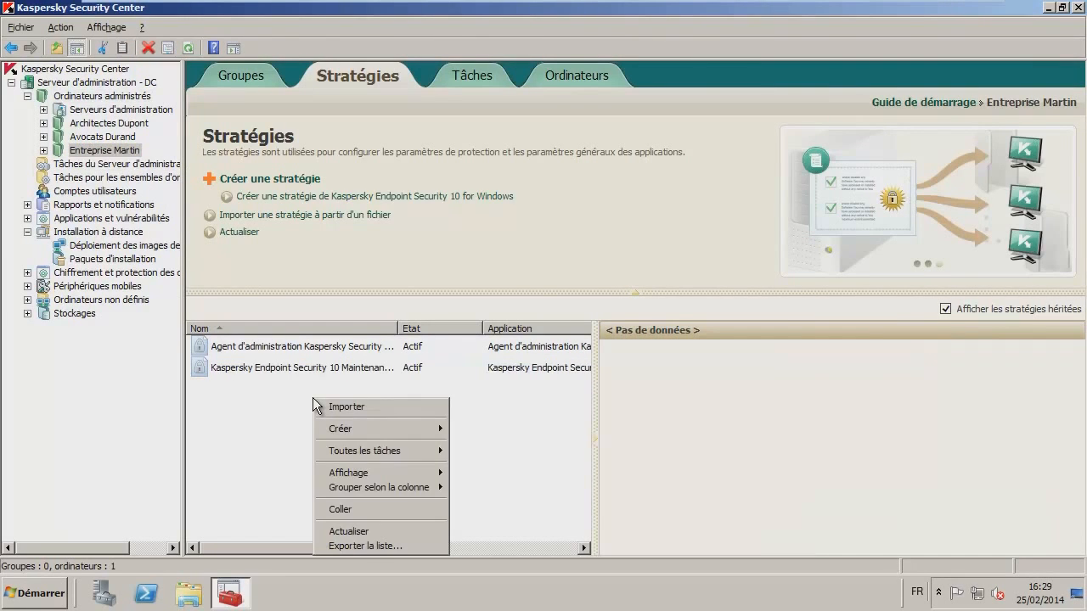
{"action": "left_click", "coordinate": [326, 508]}
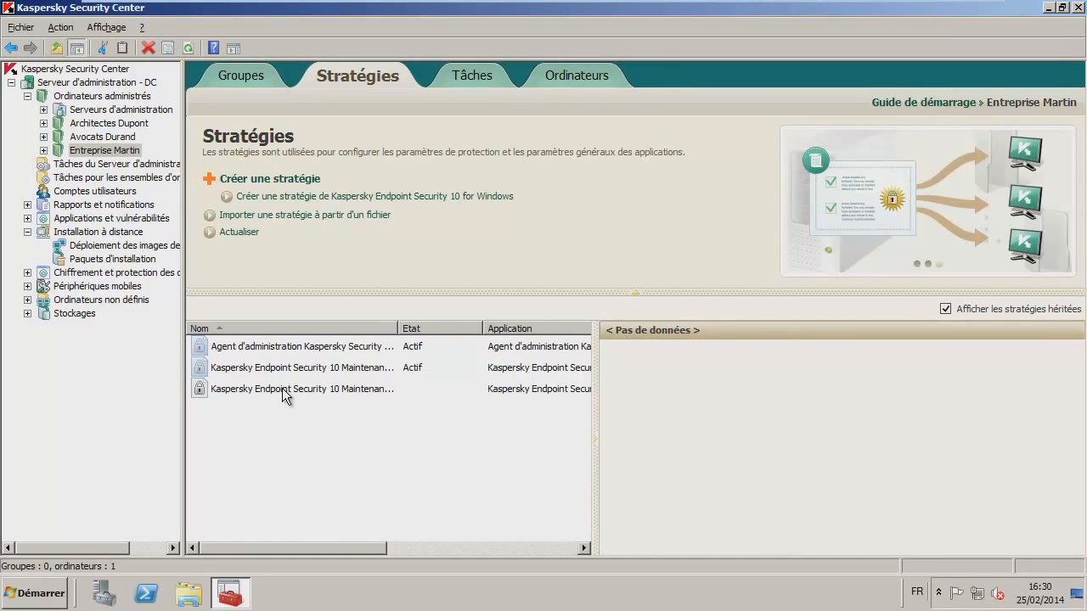
- Disable parent inheritance for the copied policy, make it active, and rename it "Kaspersky Endpoint Security 10 MARTIN"
{"action": "double_click", "coordinate": [283, 389]}
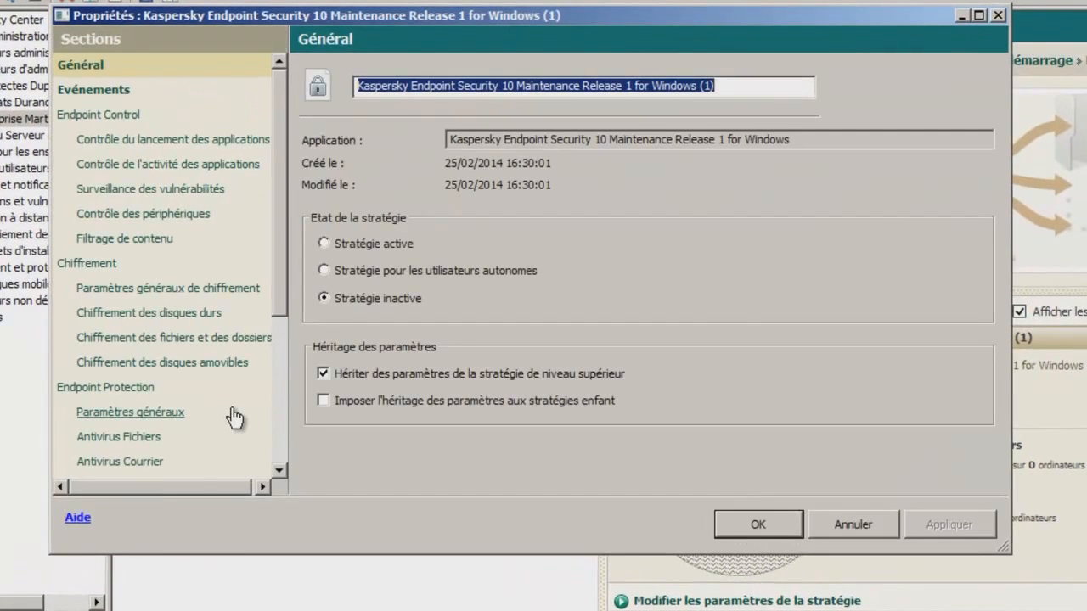
{"action": "left_click", "coordinate": [323, 373]}
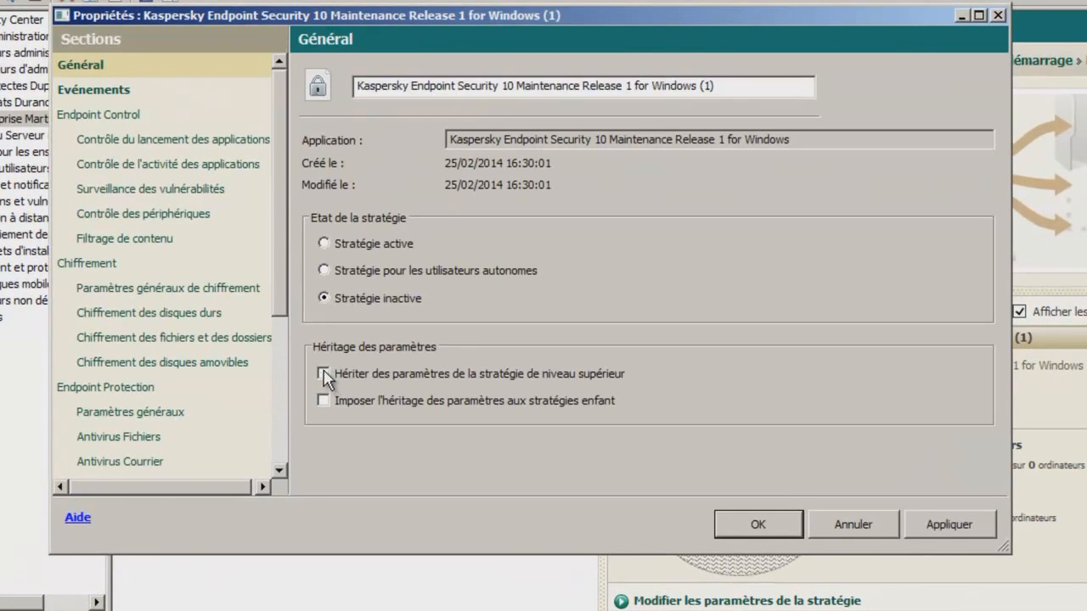
{"action": "left_click", "coordinate": [371, 244]}
{"action": "left_click_drag", "start_coordinate": [518, 89], "coordinate": [1006, 122]}
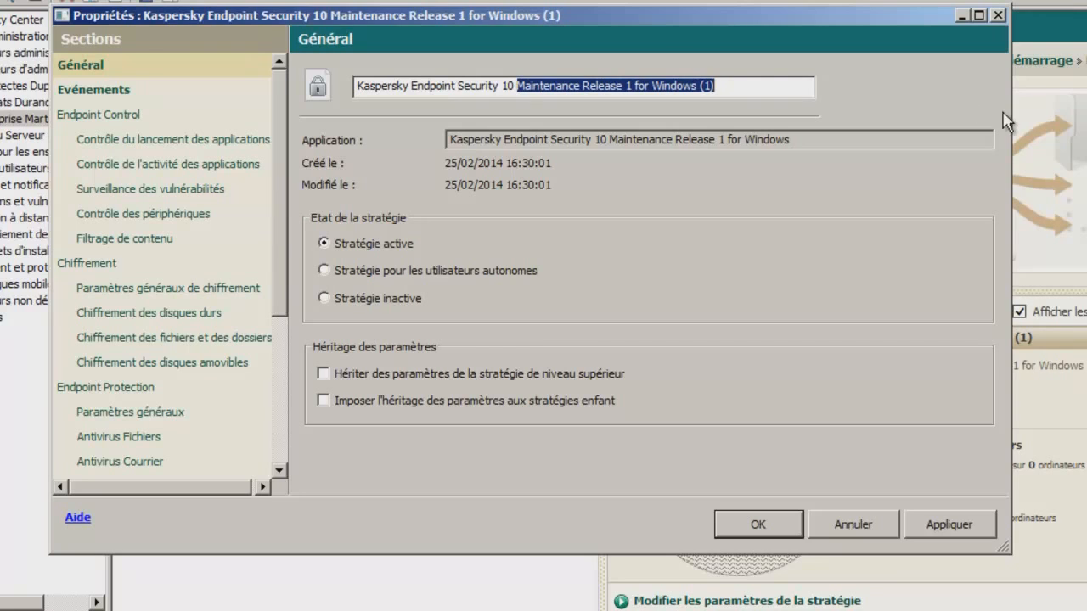
{"action": "type", "text": "MARTIN"}
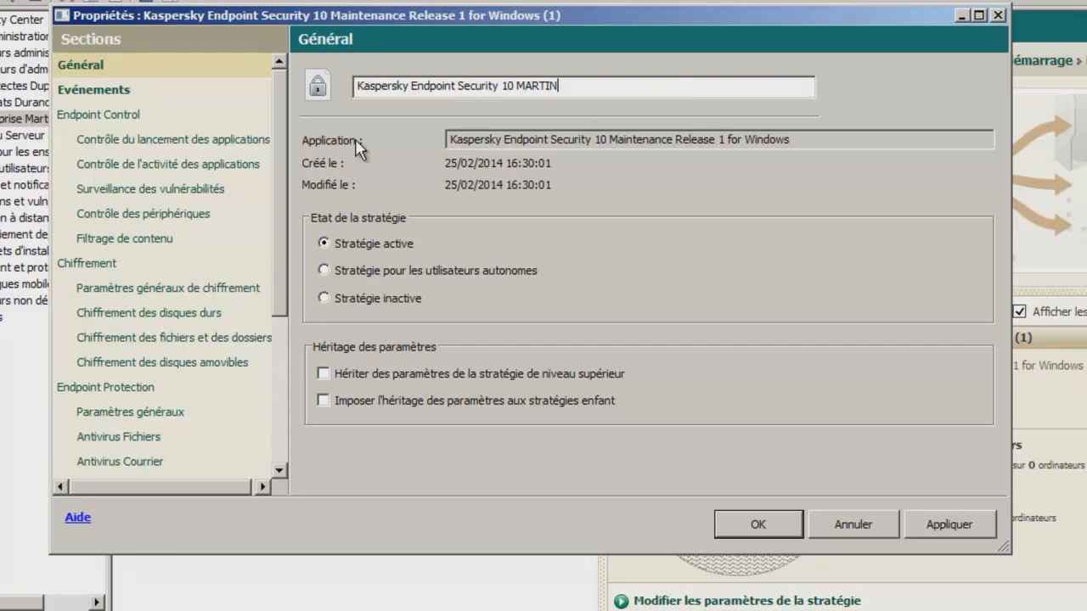
- Disable Contrôle du lancement des applications in the Entreprise Martin policy
{"action": "left_click", "coordinate": [87, 143]}
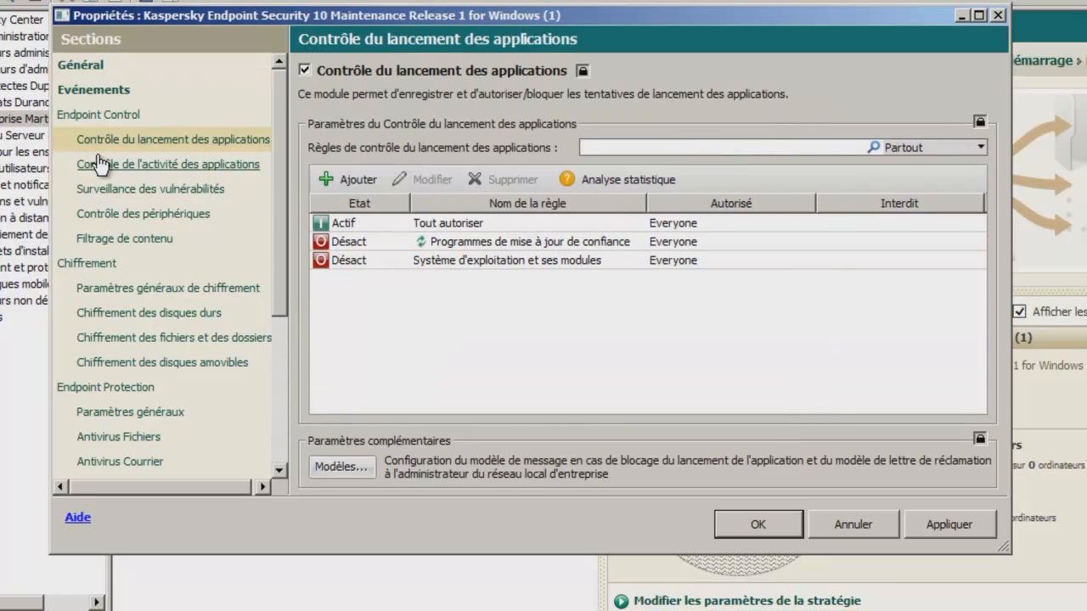
{"action": "left_click", "coordinate": [386, 74]}
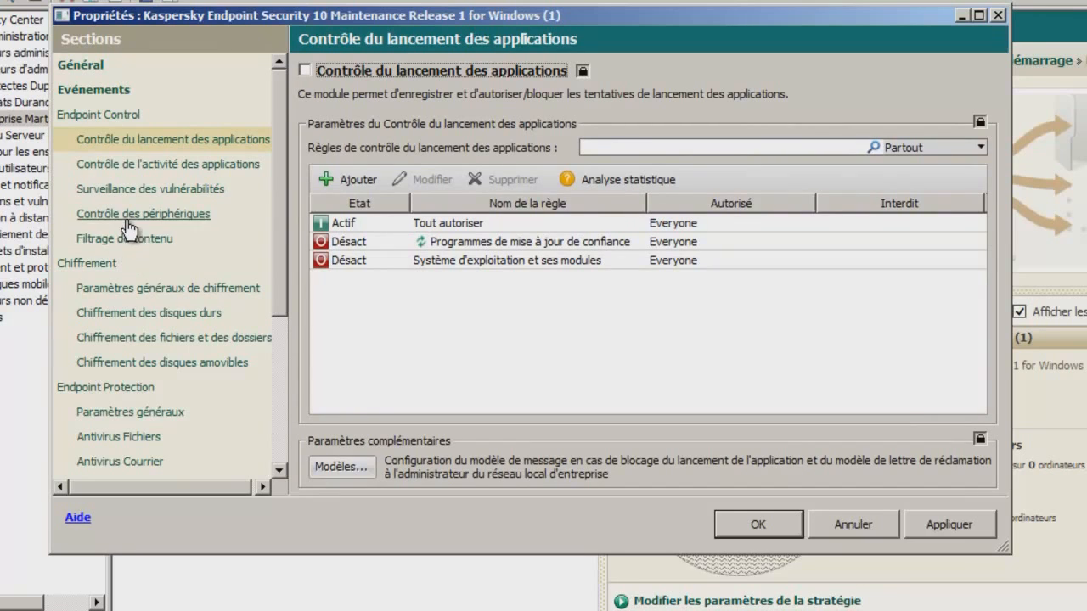
- Disable Antivirus Courrier in the Entreprise Martin policy, save the policy, and refresh the policy list
{"action": "scroll", "coordinate": [280, 252], "scroll_direction": "down", "scroll_amount": 3}
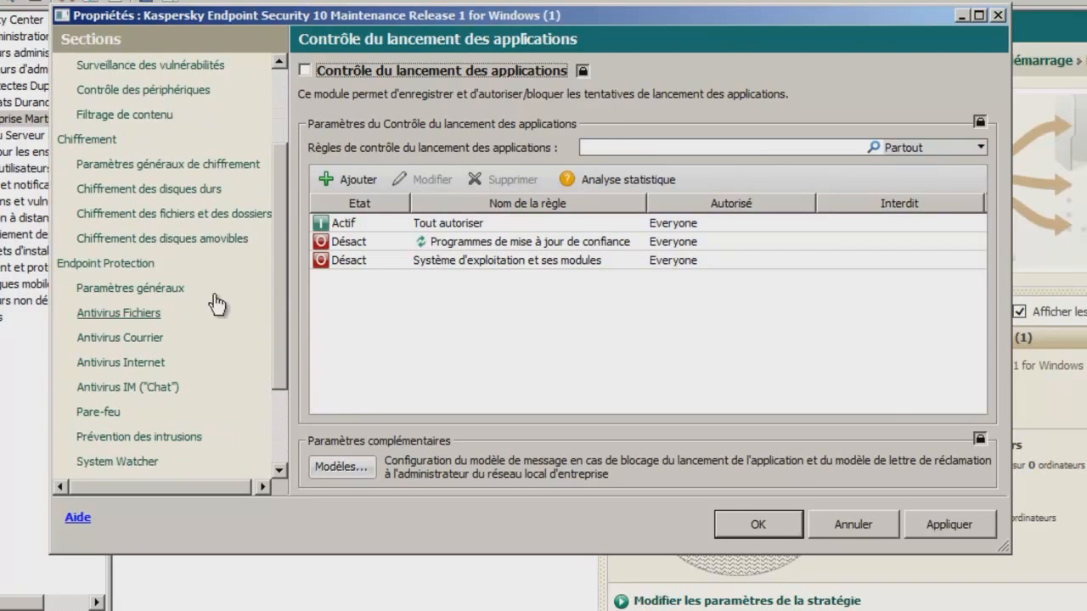
{"action": "left_click", "coordinate": [126, 316]}
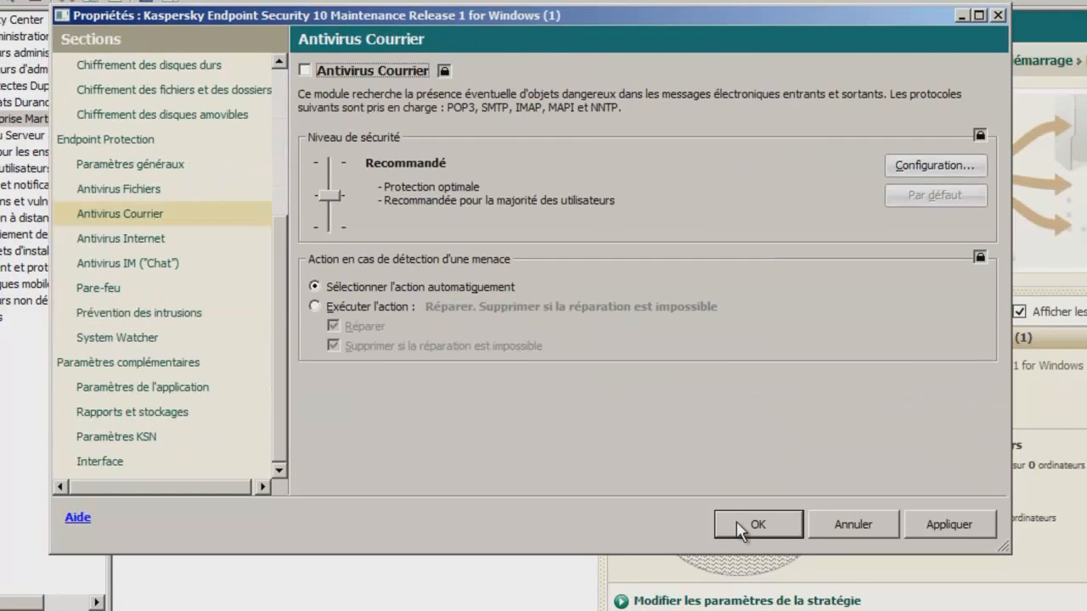
{"action": "left_click", "coordinate": [737, 523]}
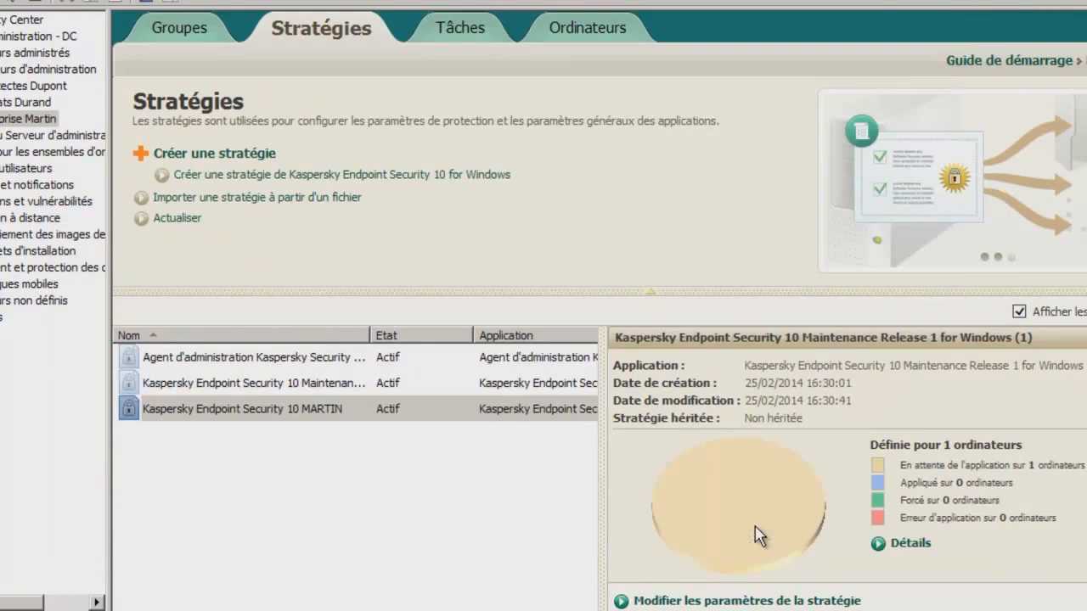
{"action": "left_click", "coordinate": [176, 218]}
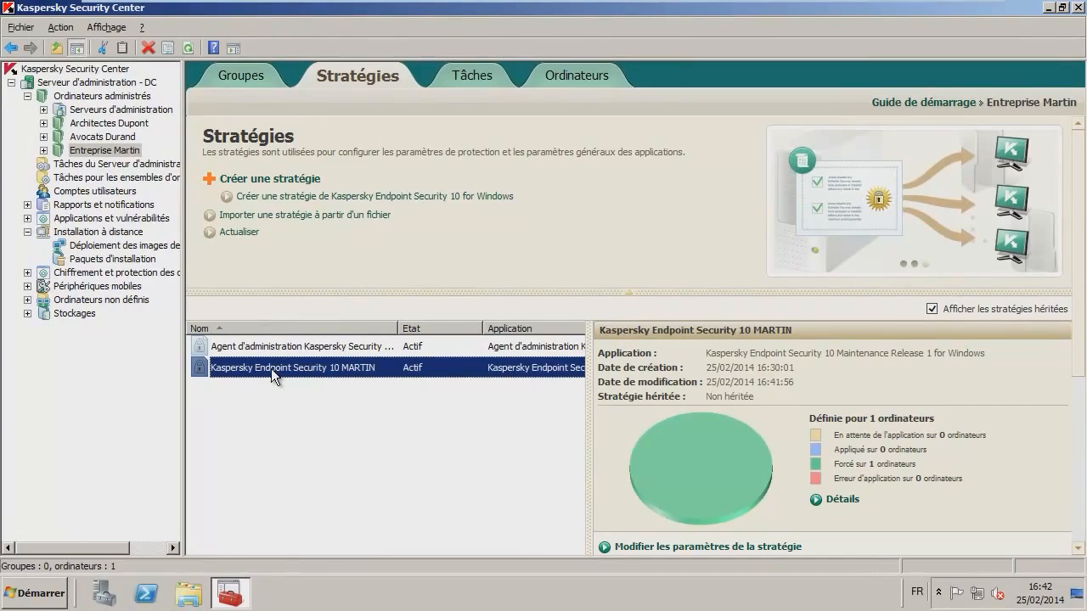
- In the Kaspersky Endpoint Security 10 MARTIN policy, enable e-mail notification for the critical event "Un objet malveillant a été identifié"
{"action": "double_click", "coordinate": [271, 369]}
{"action": "left_click", "coordinate": [172, 129]}
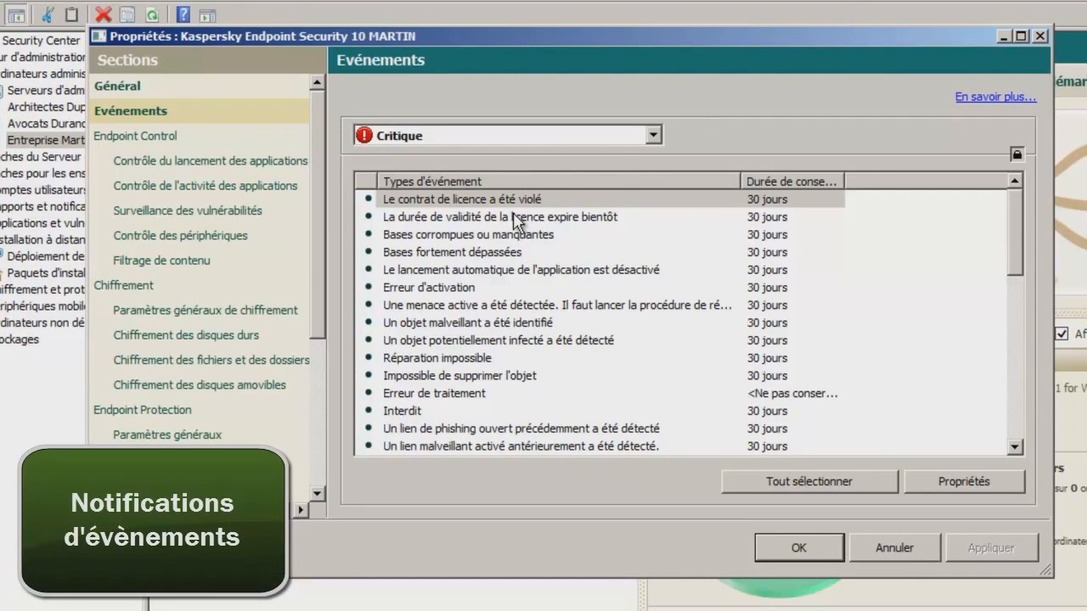
{"action": "left_click", "coordinate": [439, 323]}
{"action": "left_click", "coordinate": [438, 321]}
{"action": "double_click", "coordinate": [624, 324]}
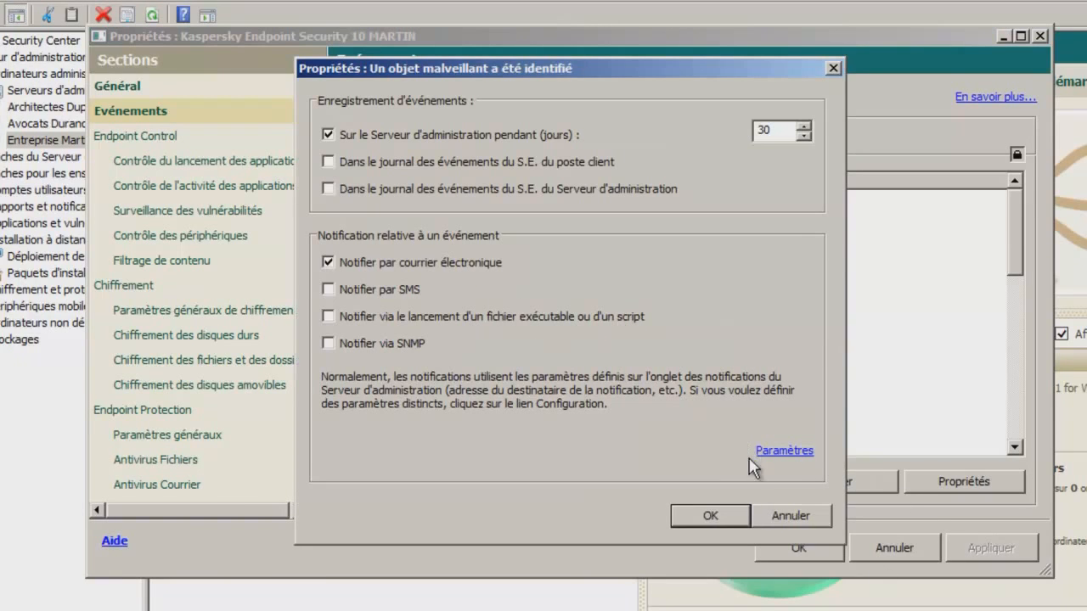
{"action": "left_click", "coordinate": [732, 513]}
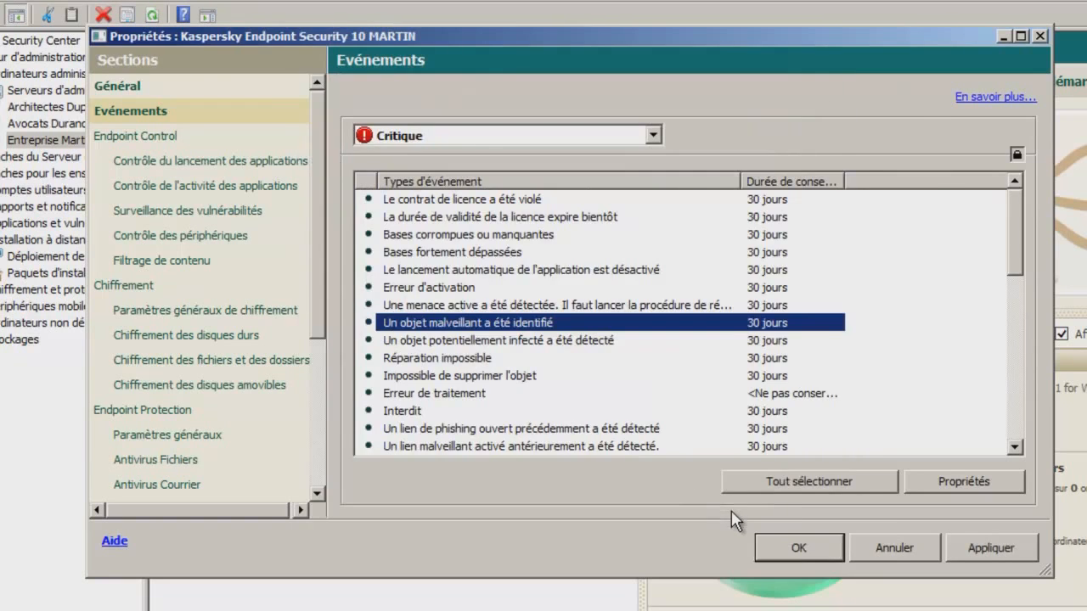
- Enable e-mail notification for the Avertissement-level event "La durée de validité de la licence expire bientôt"
{"action": "left_click", "coordinate": [501, 138]}
{"action": "left_click", "coordinate": [448, 189]}
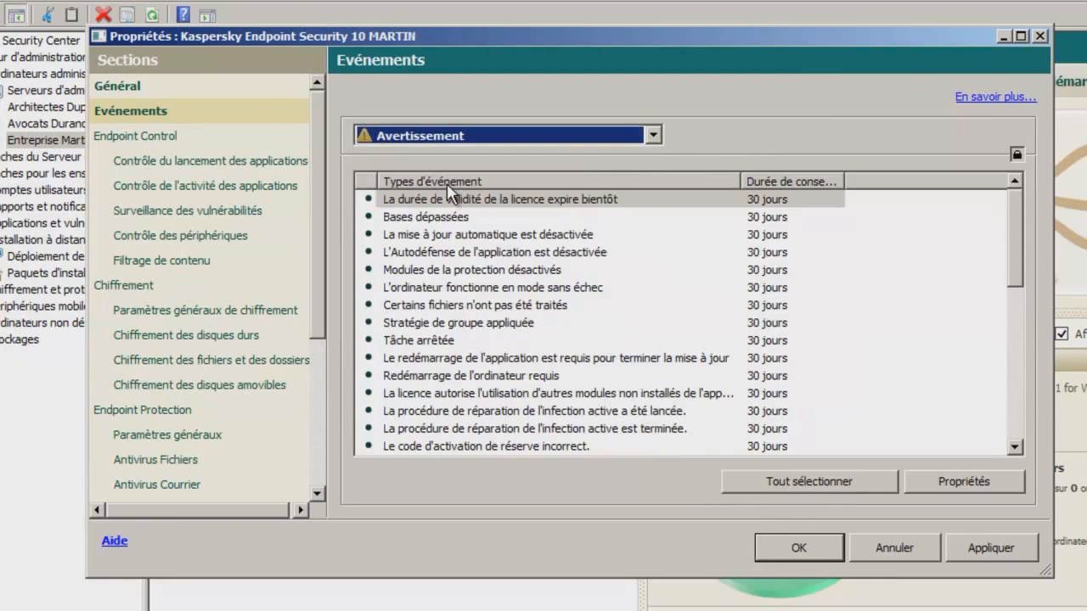
{"action": "left_click", "coordinate": [467, 201]}
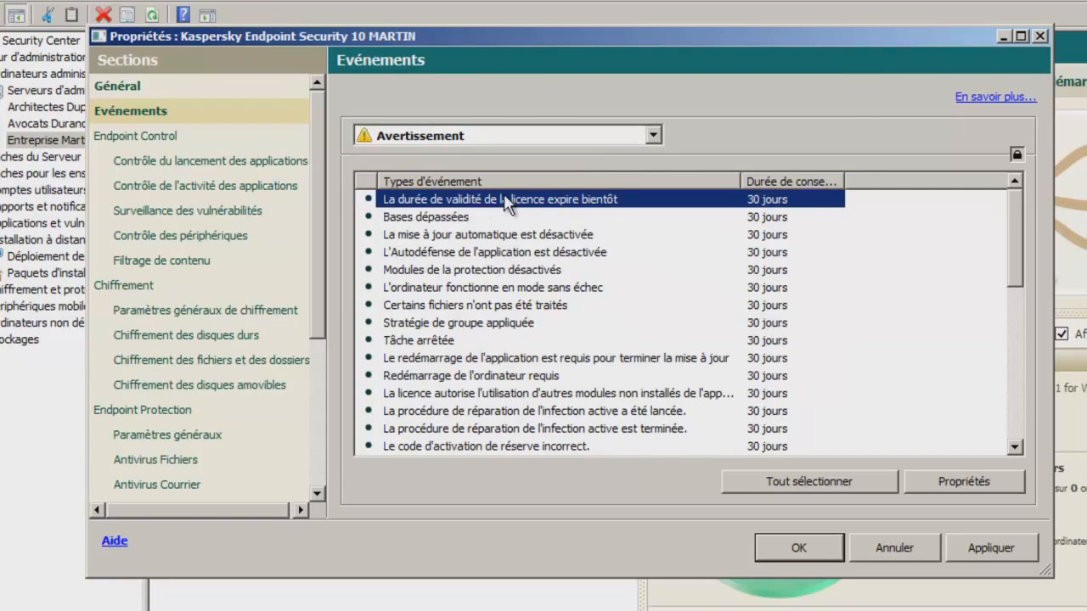
{"action": "double_click", "coordinate": [560, 202]}
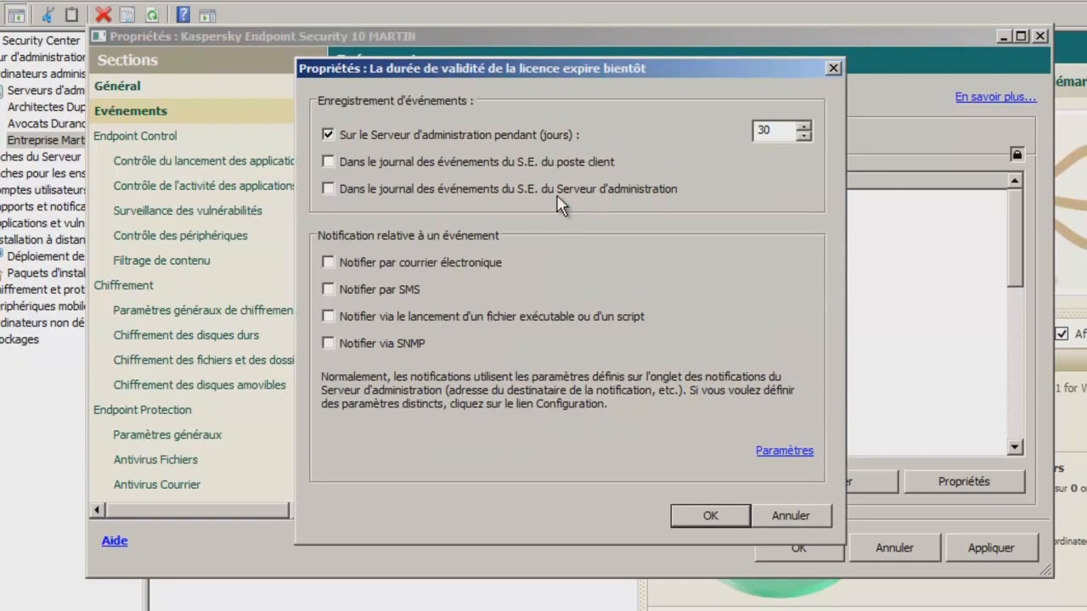
{"action": "left_click", "coordinate": [490, 265]}
{"action": "left_click", "coordinate": [713, 519]}
- Enable e-mail notification for the Critique-level event "La durée de validité de la licence expire bientôt" and save the policy
{"action": "left_click", "coordinate": [540, 138]}
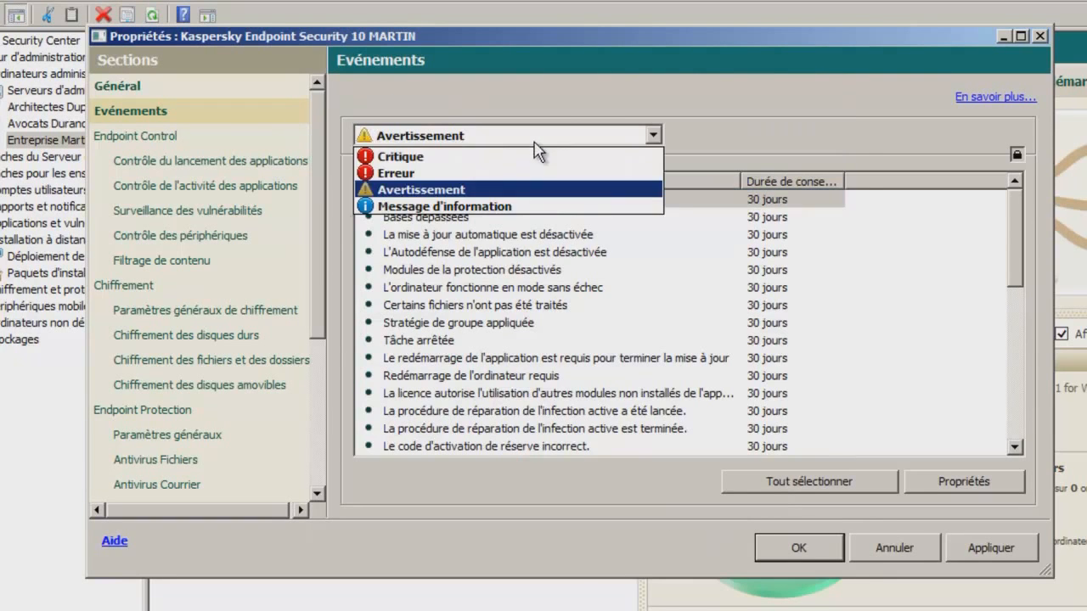
{"action": "left_click", "coordinate": [501, 158]}
{"action": "left_click", "coordinate": [447, 221]}
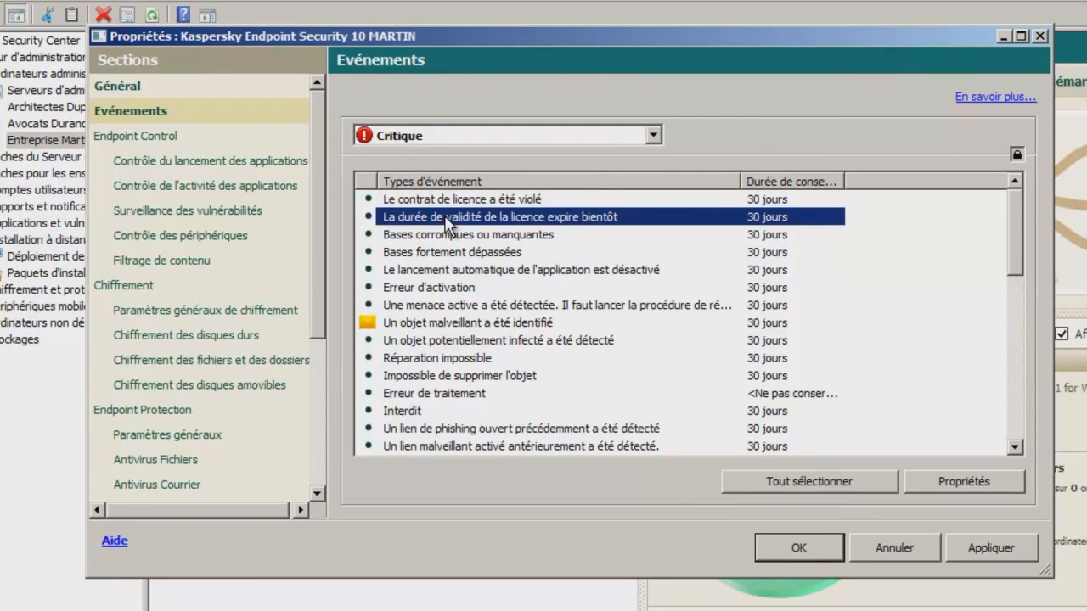
{"action": "double_click", "coordinate": [448, 221]}
{"action": "left_click", "coordinate": [412, 260]}
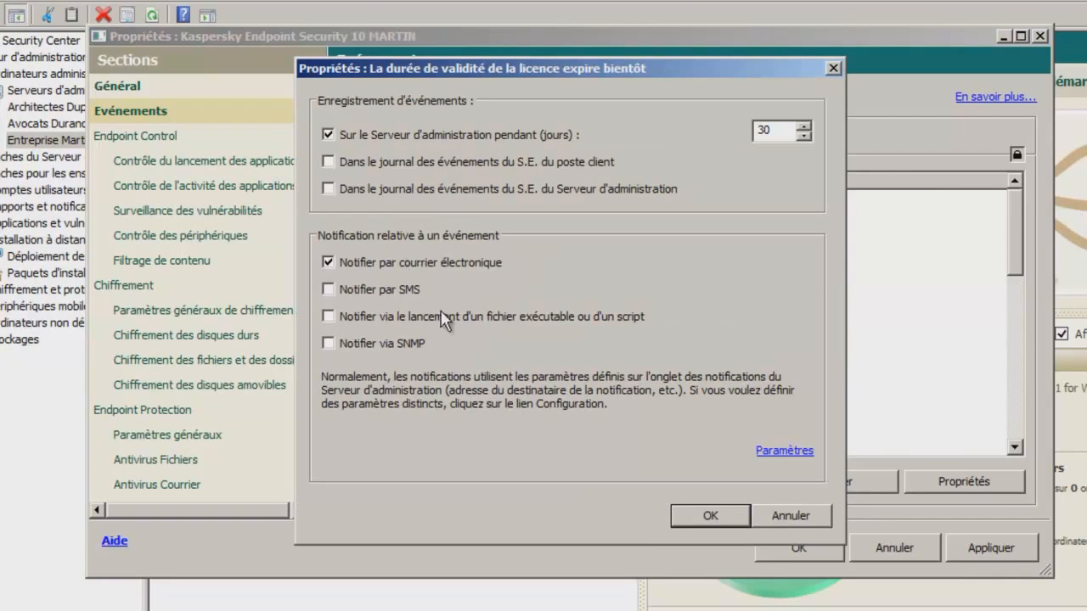
{"action": "left_click", "coordinate": [689, 515]}
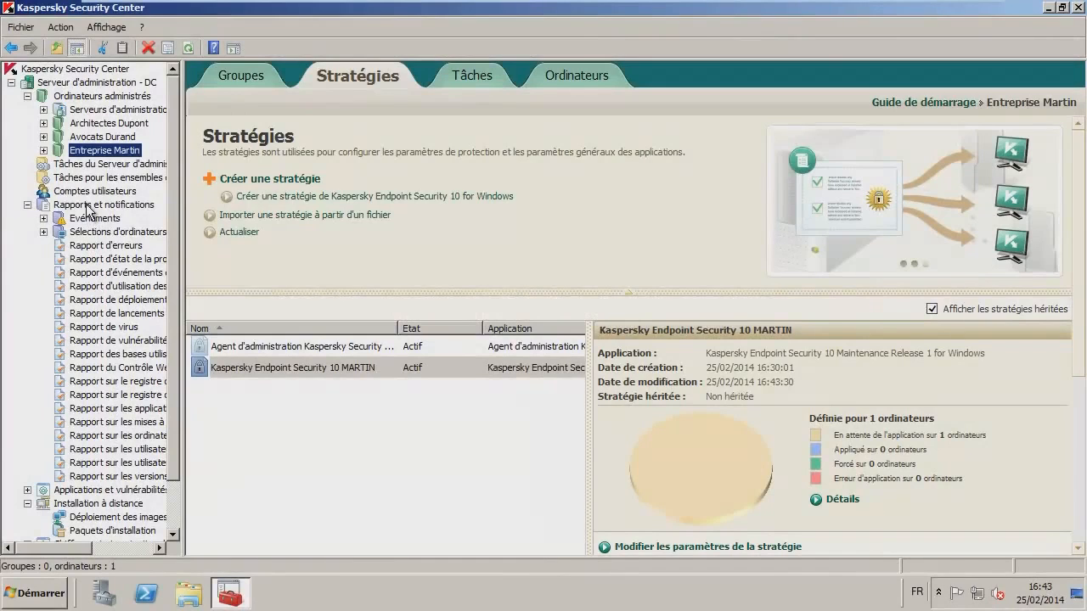
- Start a new report template under Rapports et notifications and name it "[Martin] Rapport sur les virus"
{"action": "right_click", "coordinate": [89, 205]}
{"action": "mouse_move", "coordinate": [102, 211]}
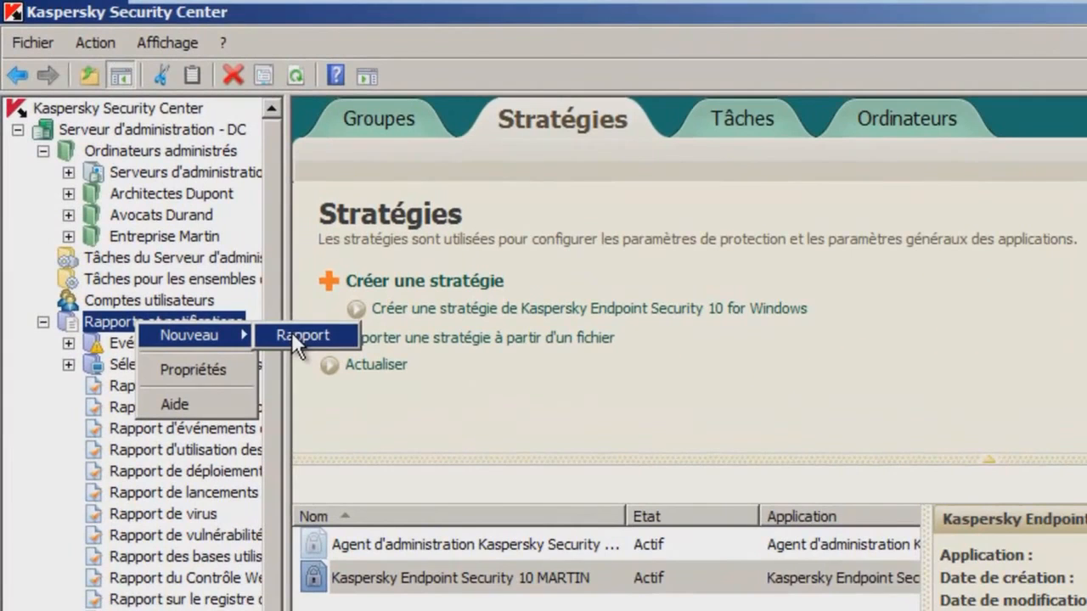
{"action": "left_click", "coordinate": [293, 335]}
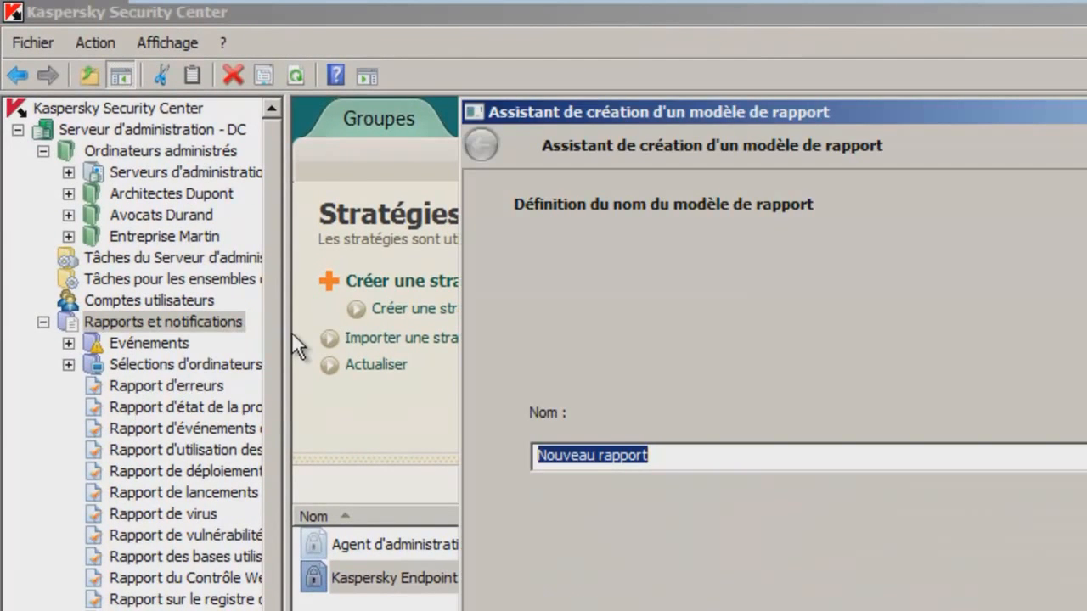
{"action": "type", "text": "[Martin"}
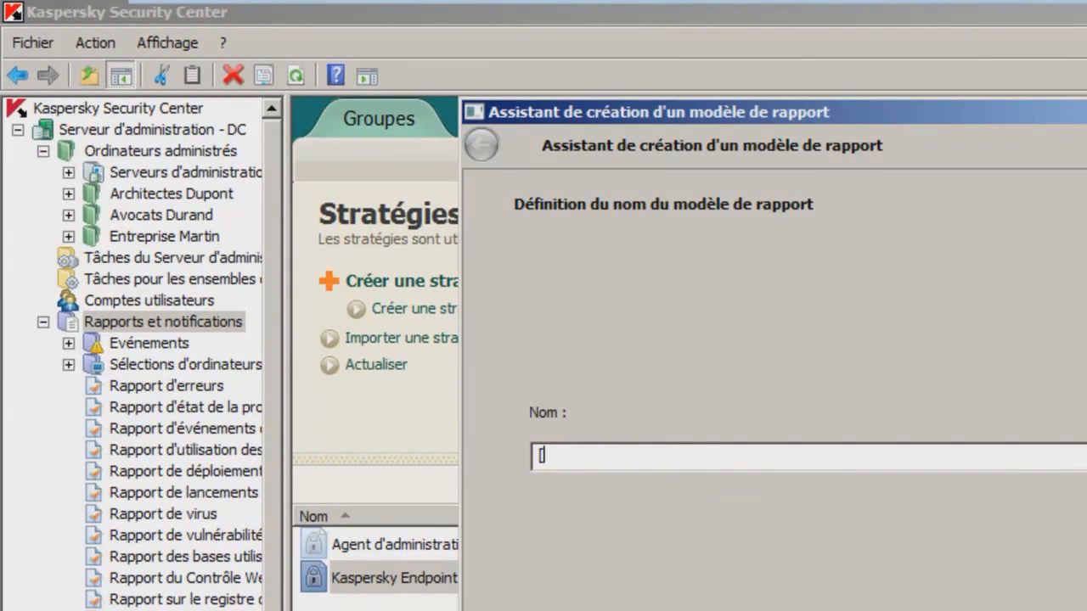
{"action": "type", "text": "] Rapport sur les virus"}
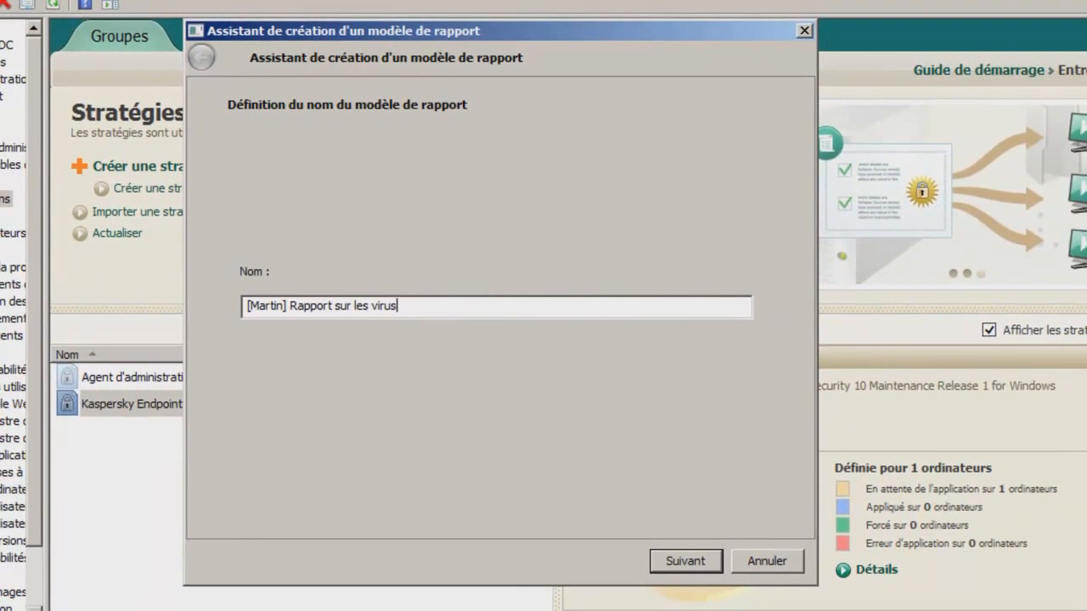
{"action": "key", "text": "Return"}
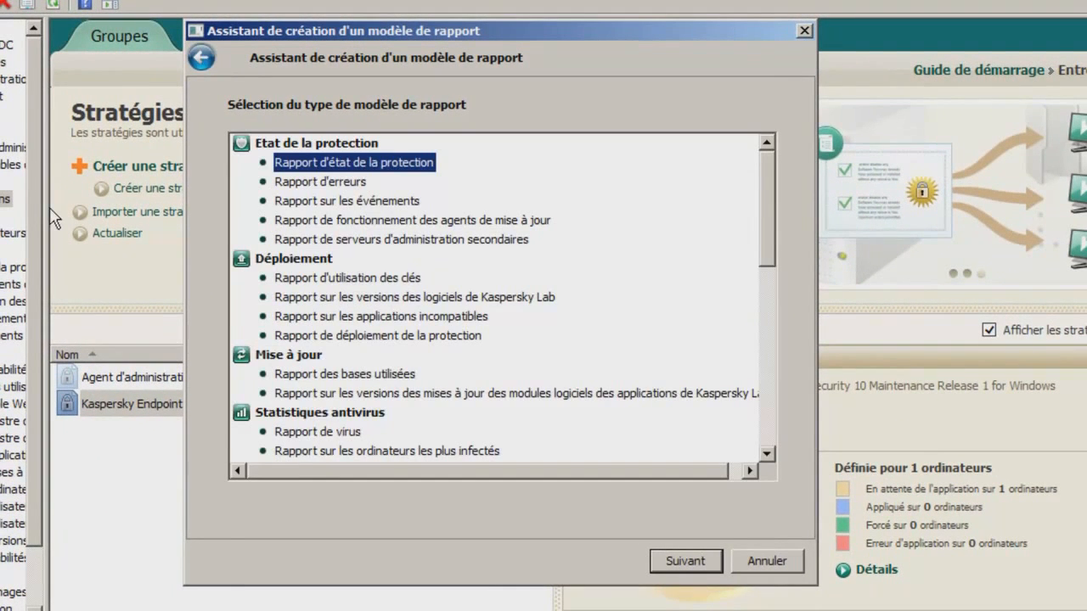
- Choose Rapport de virus as the template type, covering the 7 days up to the report's creation
{"action": "left_click", "coordinate": [313, 432]}
{"action": "left_click", "coordinate": [662, 557]}
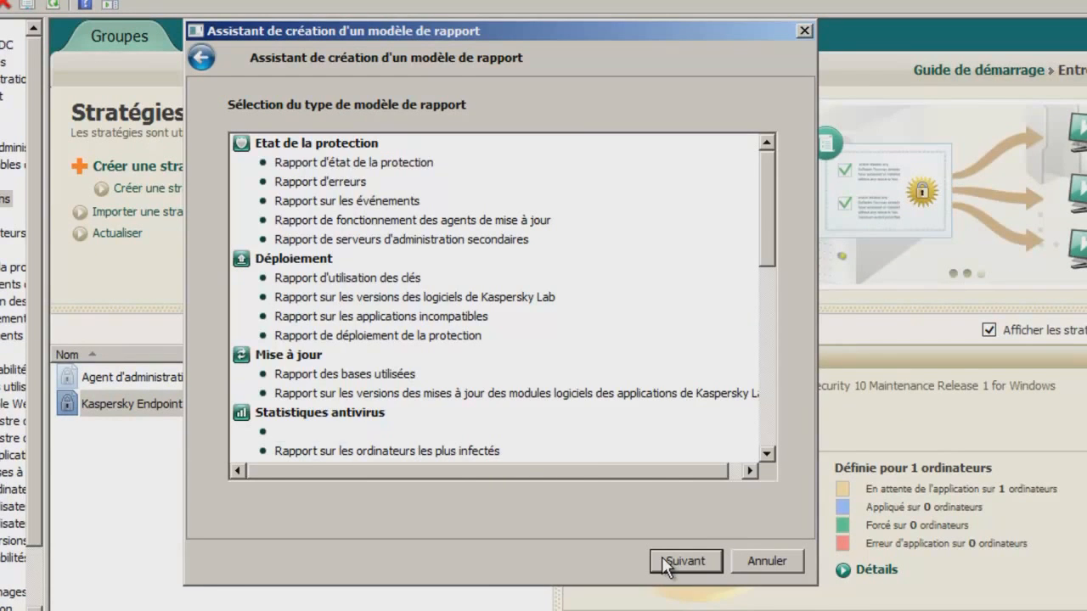
{"action": "key", "text": "BackSpace"}
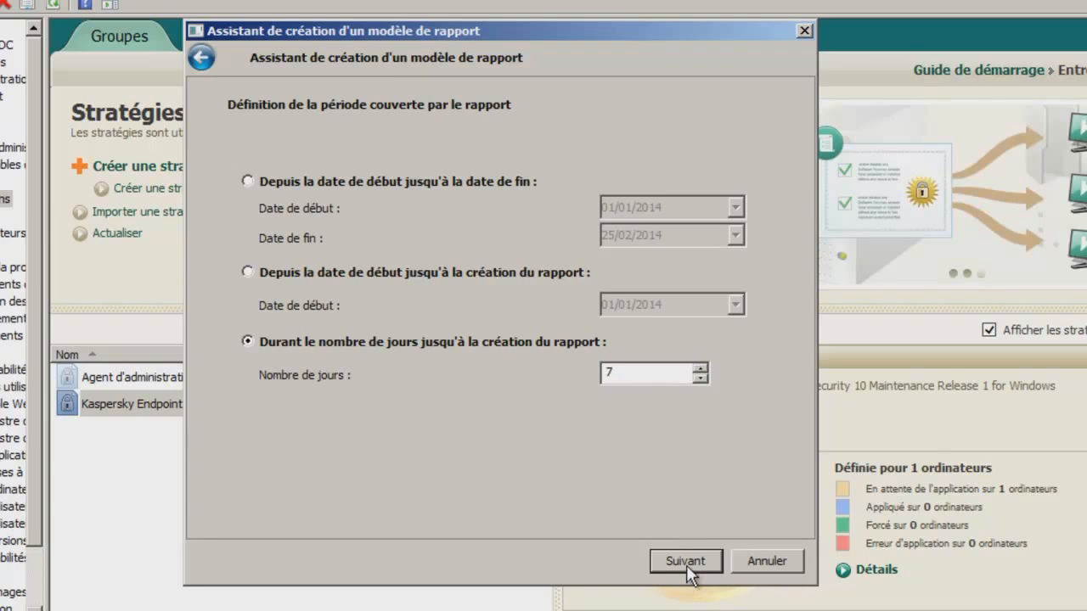
{"action": "left_click", "coordinate": [686, 563]}
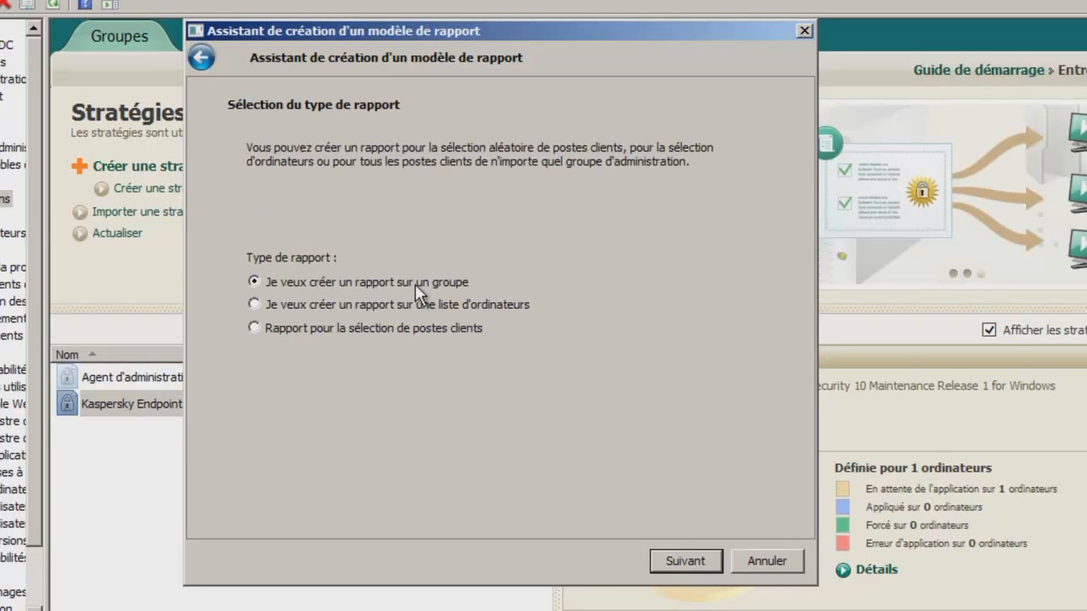
- Target the virus report at the Entreprise Martin group and finish creating the template
{"action": "left_click", "coordinate": [674, 561]}
{"action": "left_click", "coordinate": [735, 326]}
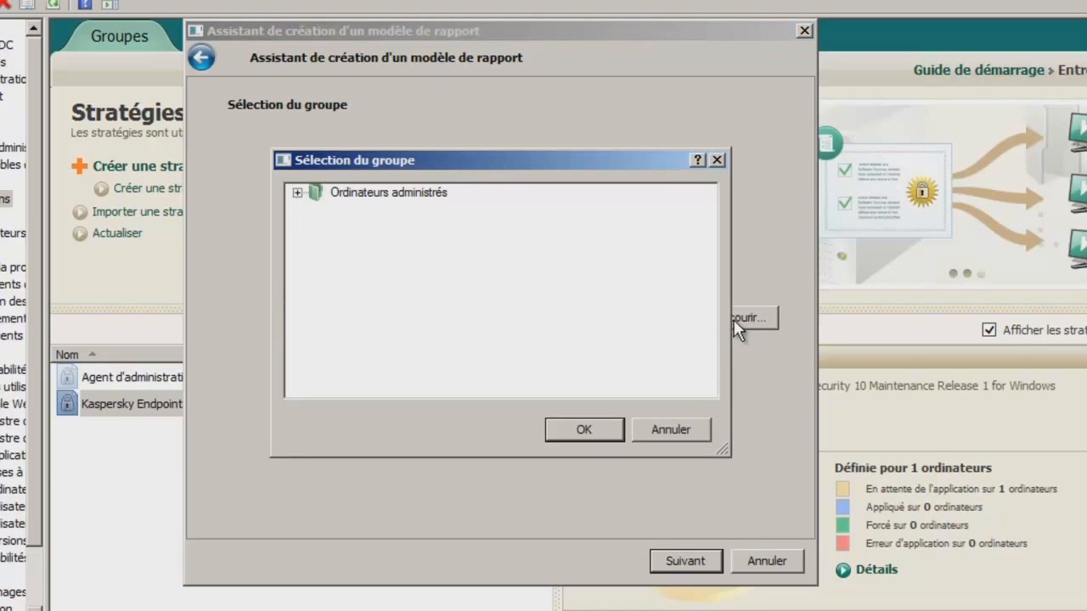
{"action": "left_click", "coordinate": [296, 193]}
{"action": "left_click", "coordinate": [369, 243]}
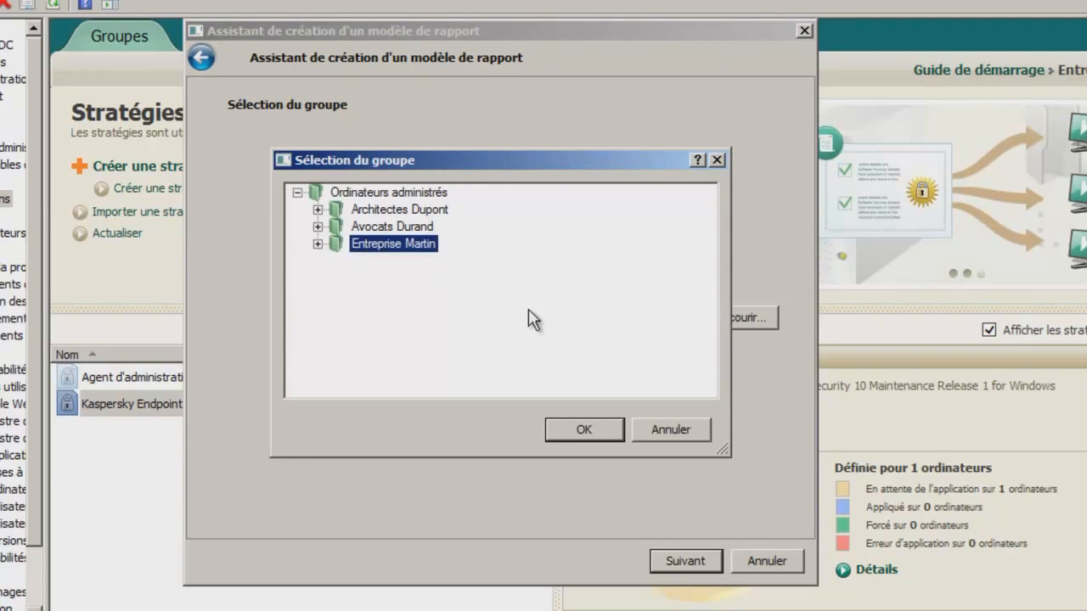
{"action": "left_click", "coordinate": [570, 426]}
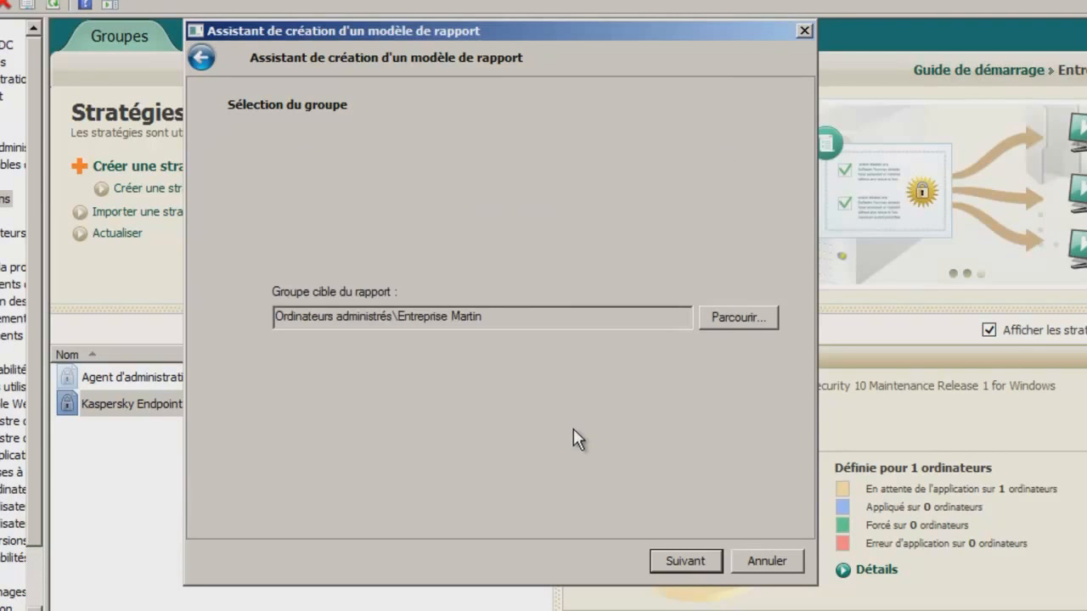
{"action": "left_click", "coordinate": [684, 561]}
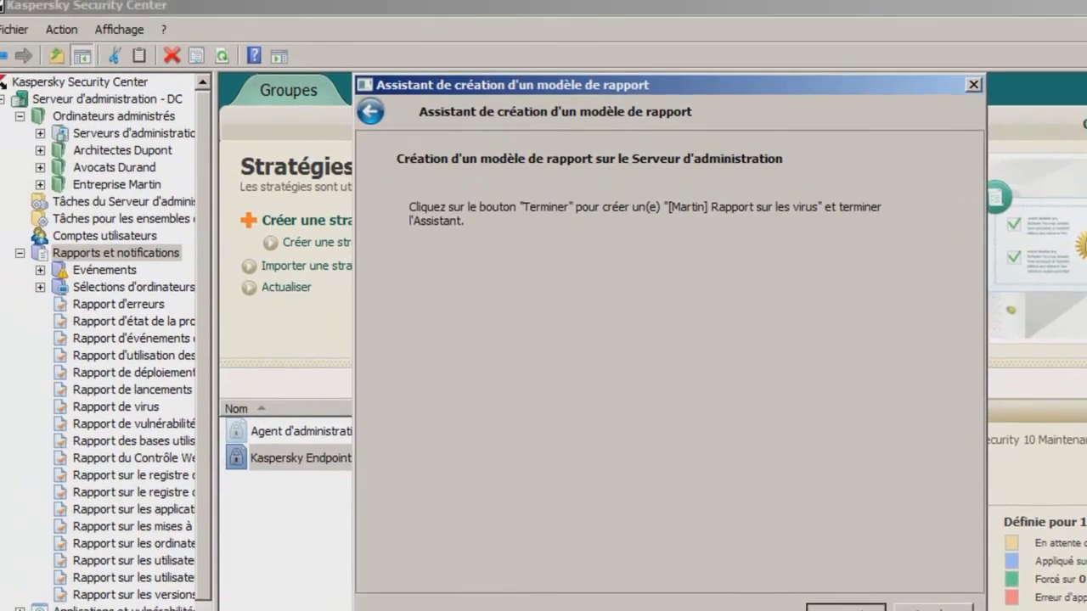
{"action": "left_click", "coordinate": [688, 558]}
- Create a Rapport d'utilisation des clés template named "[Martin] Rapport licences" for the Entreprise Martin group and open the report
{"action": "right_click", "coordinate": [117, 259]}
{"action": "mouse_move", "coordinate": [211, 263]}
{"action": "left_click", "coordinate": [276, 271]}
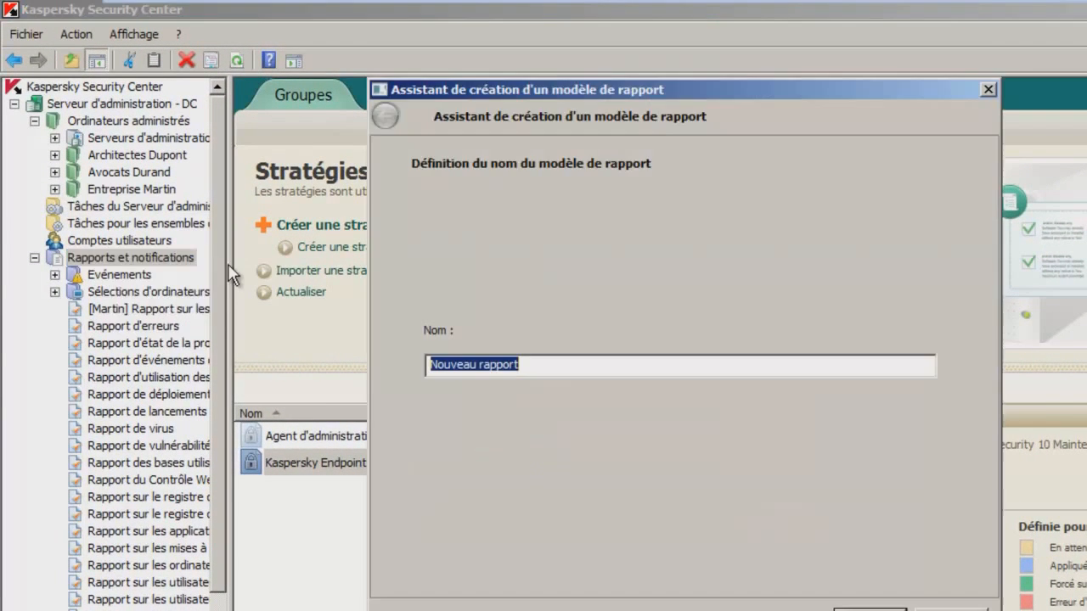
{"action": "type", "text": "[Martin] Rapport licences"}
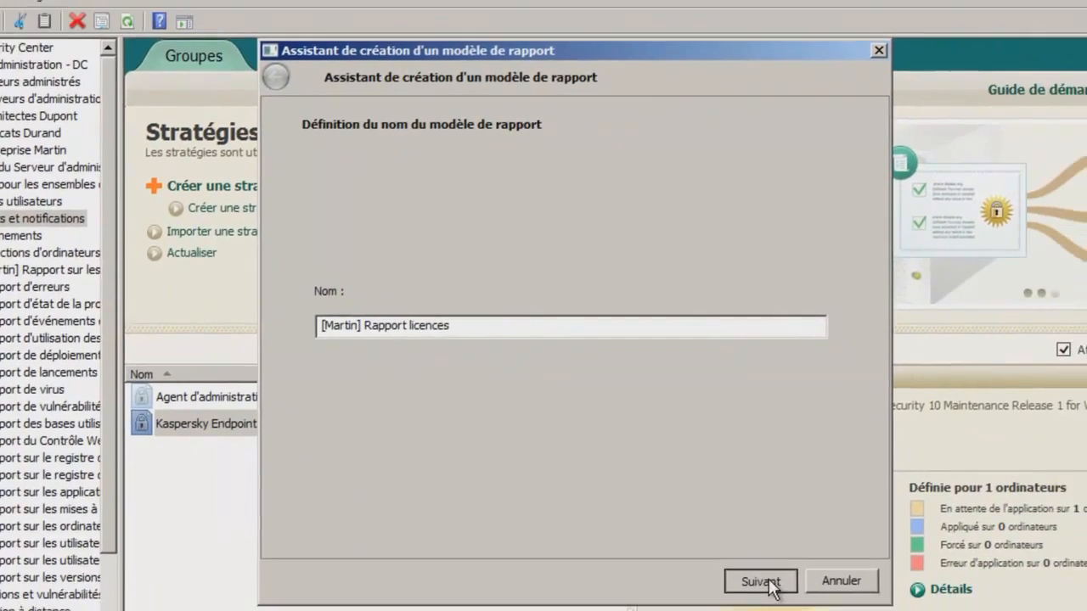
{"action": "left_click", "coordinate": [878, 609]}
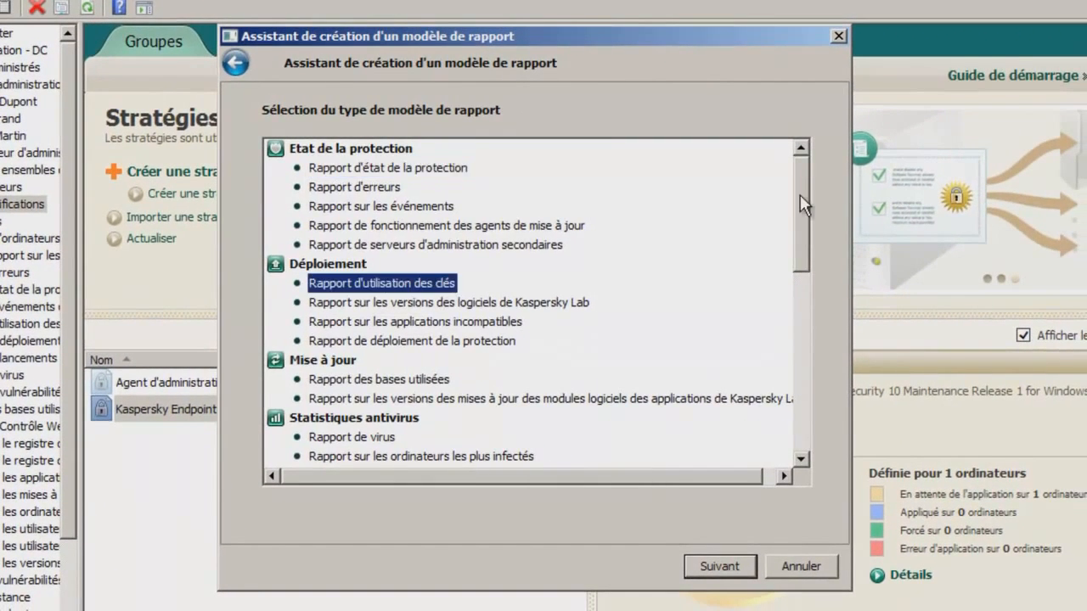
{"action": "left_click_drag", "start_coordinate": [801, 211], "coordinate": [800, 341]}
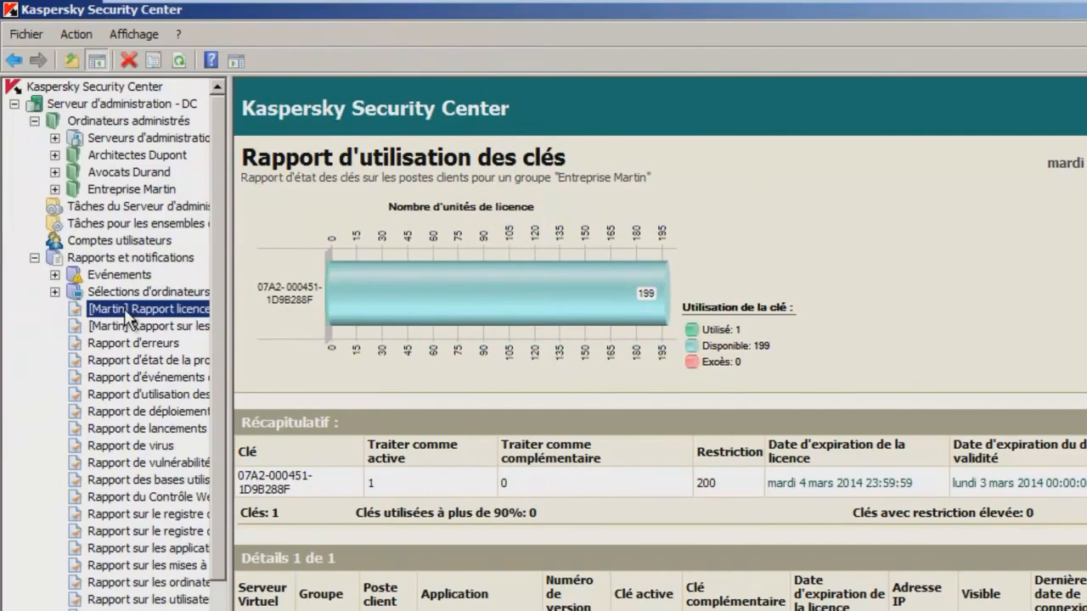
{"action": "left_click", "coordinate": [125, 310]}
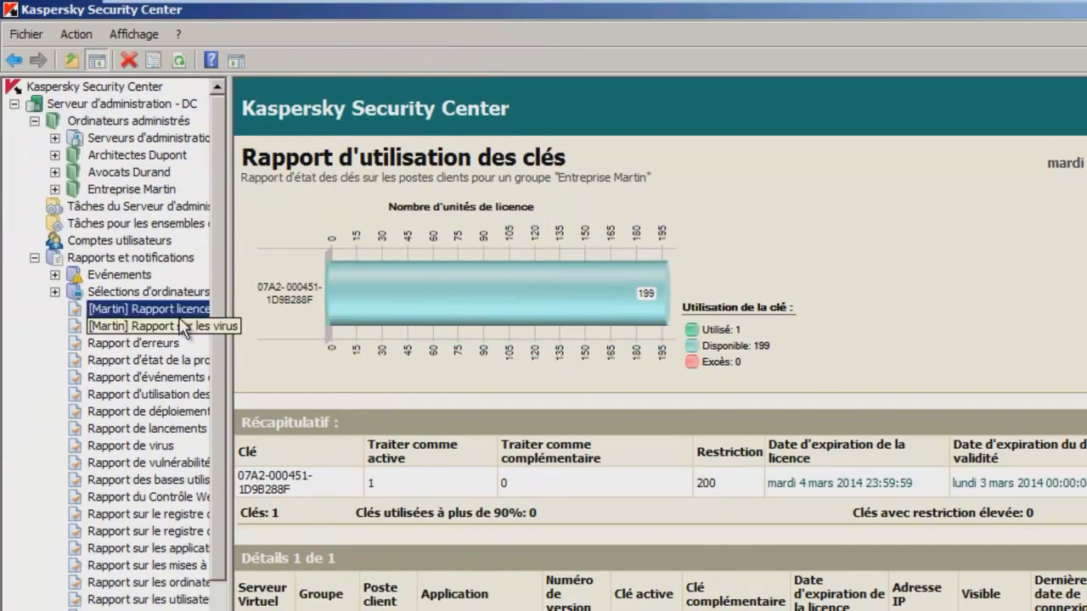
- Start a report delivery task from the [Martin] Rapport licences report and name it "Rapports Martin"
{"action": "right_click", "coordinate": [138, 258]}
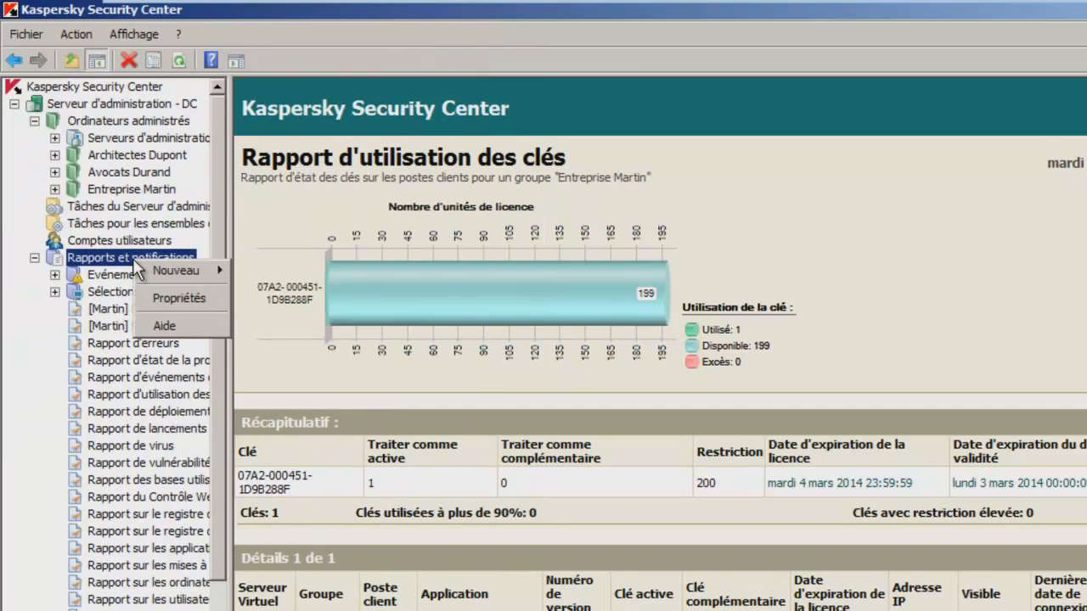
{"action": "right_click", "coordinate": [101, 310]}
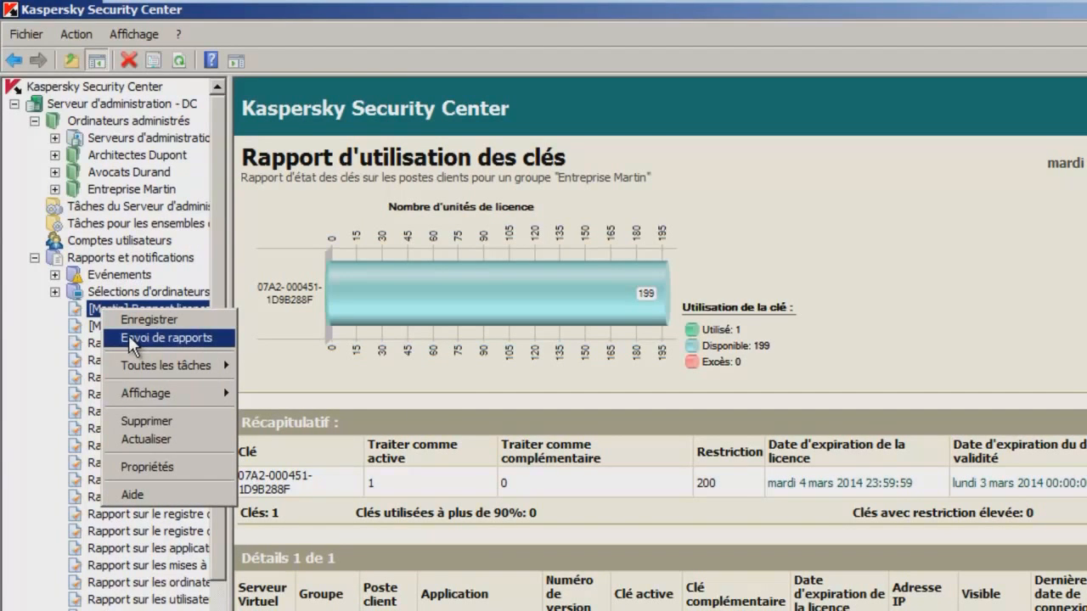
{"action": "left_click", "coordinate": [129, 336]}
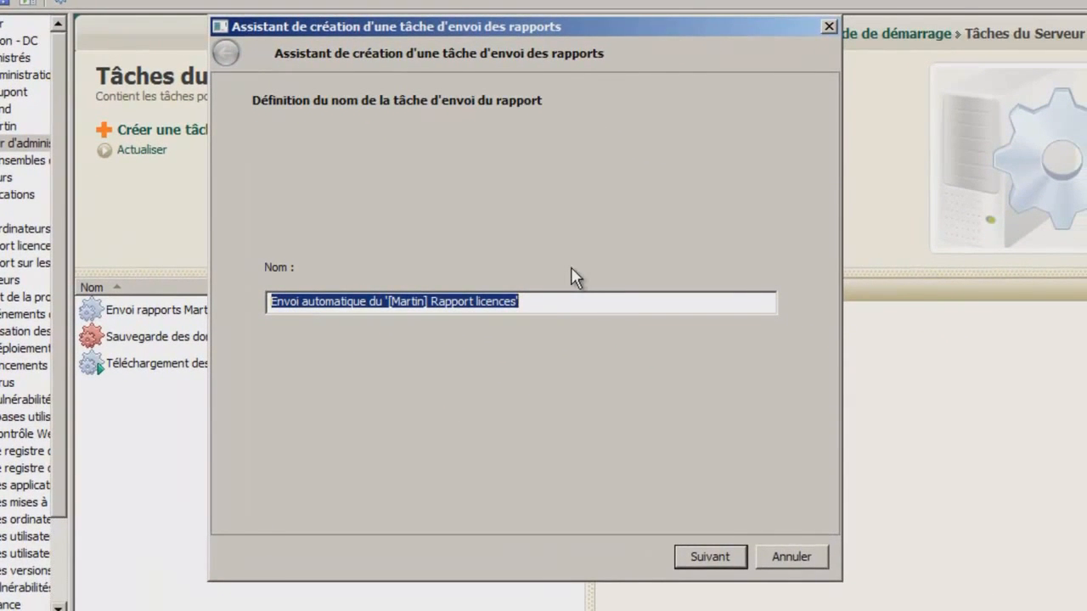
{"action": "type", "text": "Rapports Martin"}
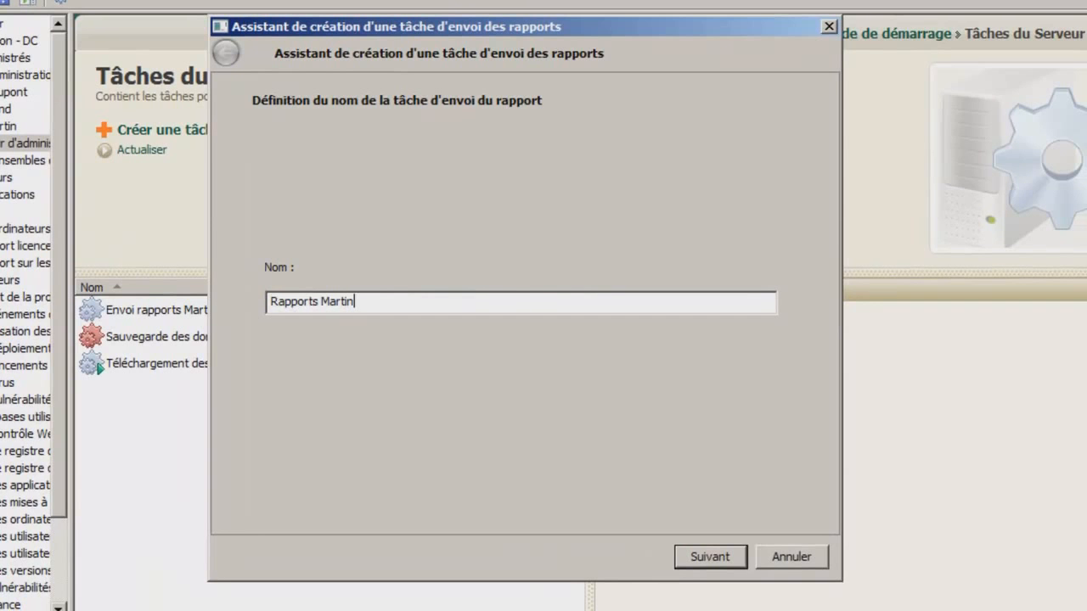
{"action": "key", "text": "Return"}
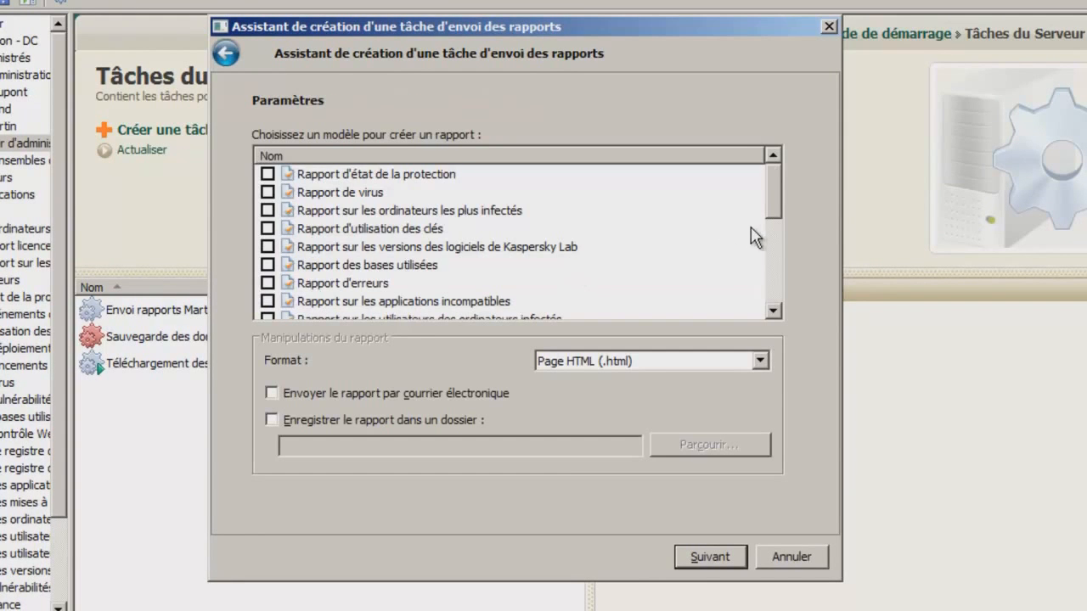
- Add the [Martin] Rapport sur les virus template to the delivery task and enable sending the reports by e-mail
{"action": "left_click_drag", "start_coordinate": [774, 207], "coordinate": [775, 311]}
{"action": "left_click", "coordinate": [267, 283]}
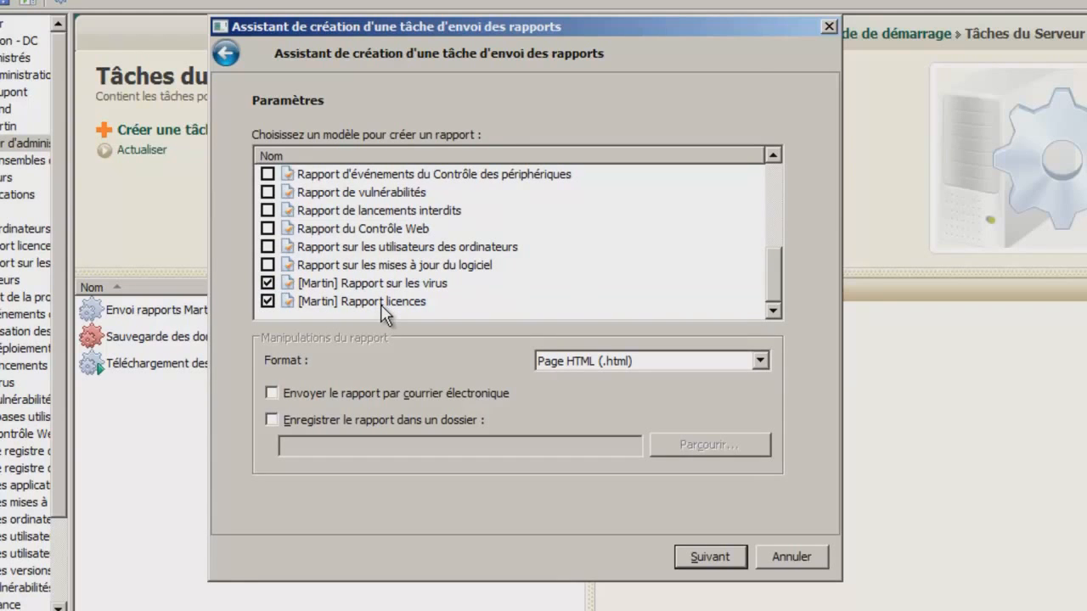
{"action": "left_click", "coordinate": [386, 397]}
- Enable saving the reports to a folder and choose Mes documents from the Documents library as the destination
{"action": "left_click", "coordinate": [383, 419]}
{"action": "left_click", "coordinate": [674, 445]}
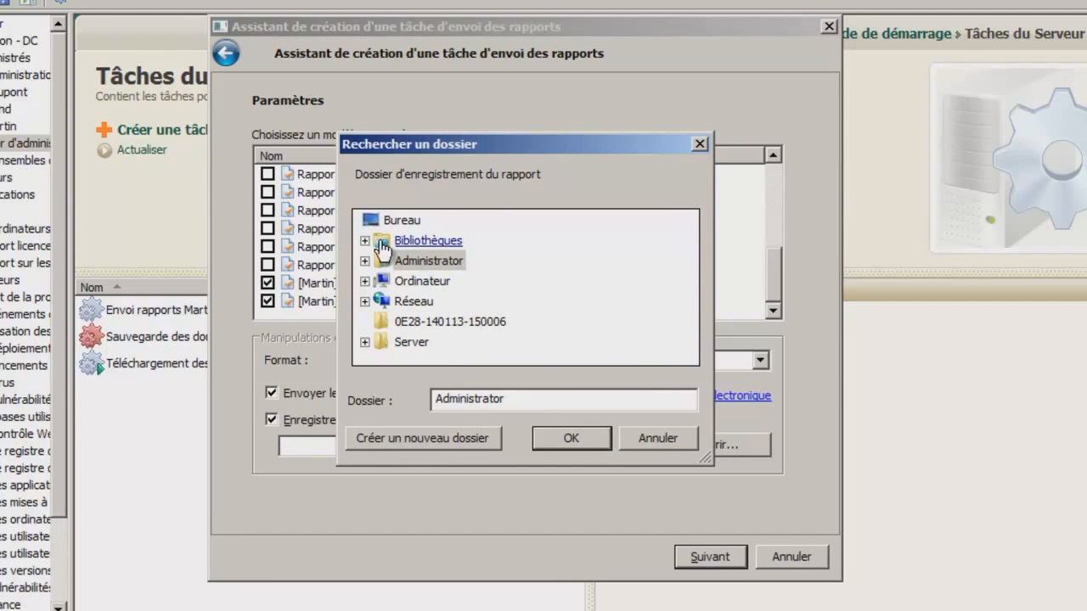
{"action": "left_click", "coordinate": [365, 241]}
{"action": "double_click", "coordinate": [416, 262]}
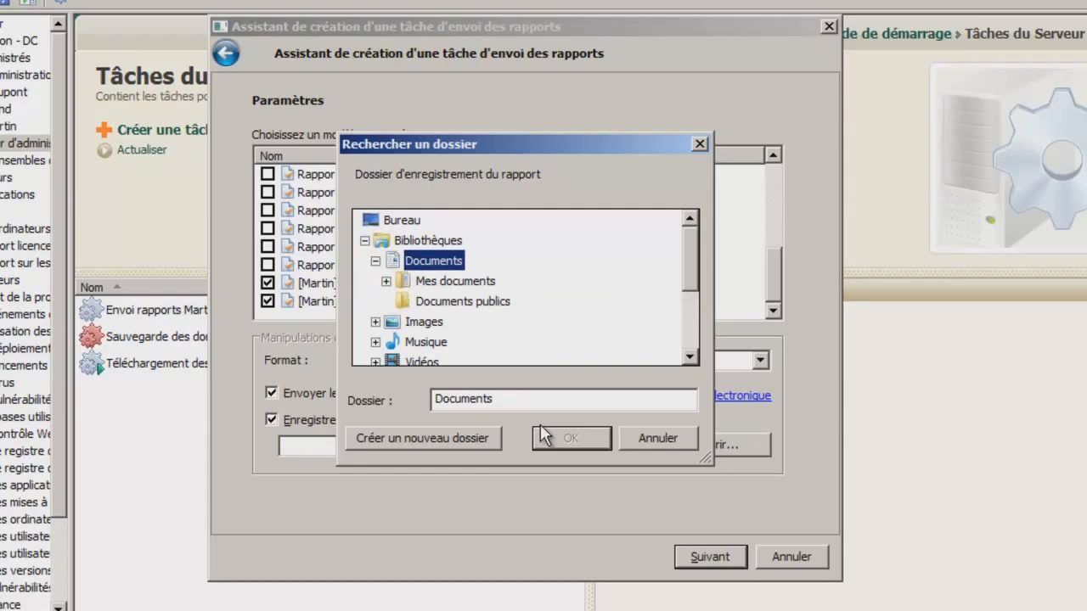
{"action": "double_click", "coordinate": [450, 281]}
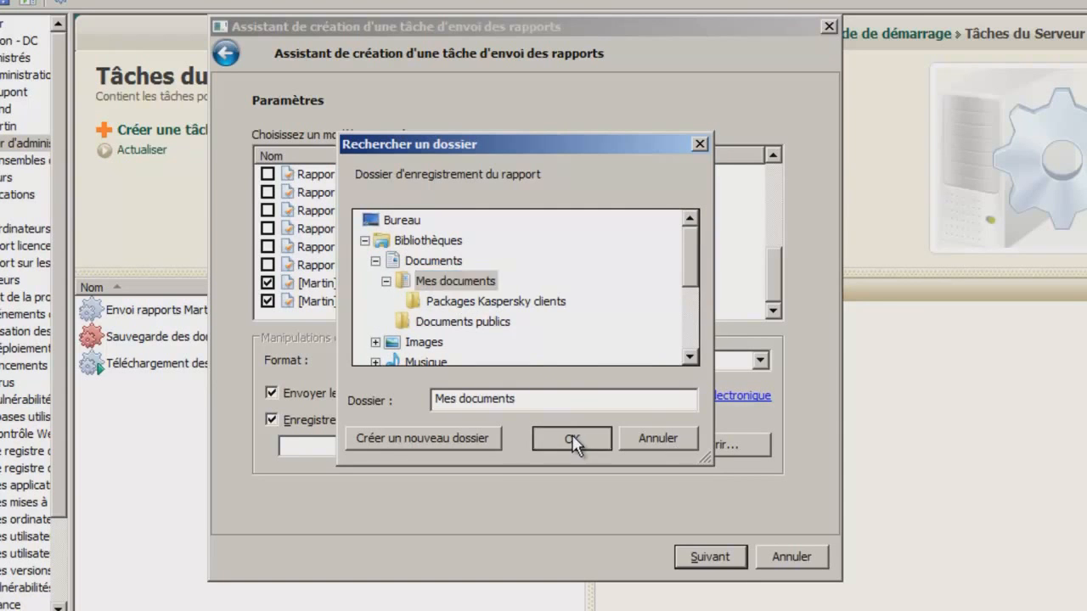
{"action": "left_click", "coordinate": [575, 440]}
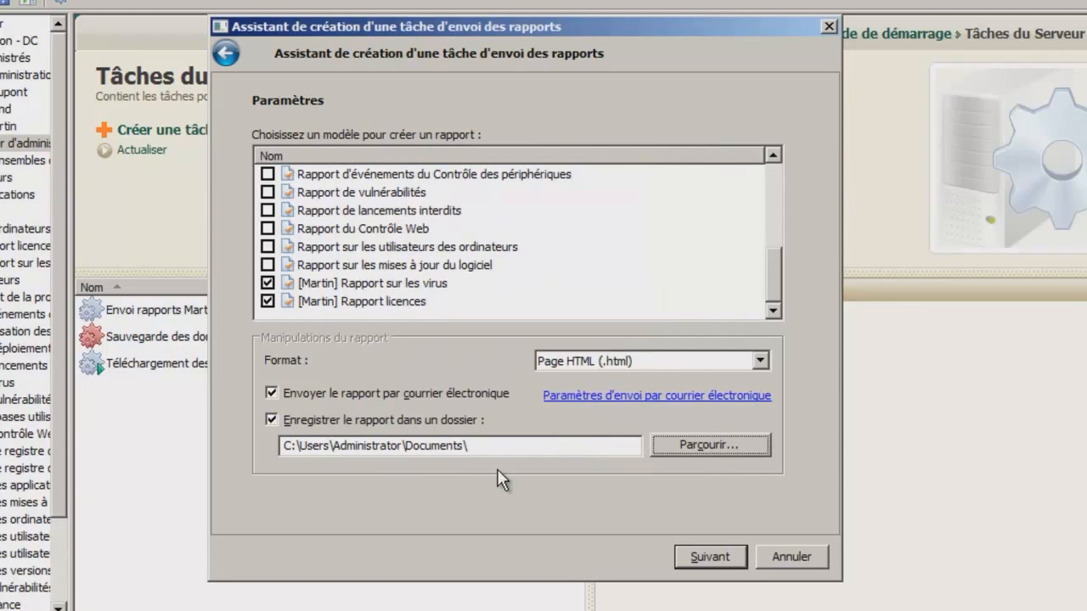
- Enter the client's e-mail address as report recipient with the Administration Server's mail settings, and accept the automatically created account for the task
{"action": "left_click", "coordinate": [633, 397]}
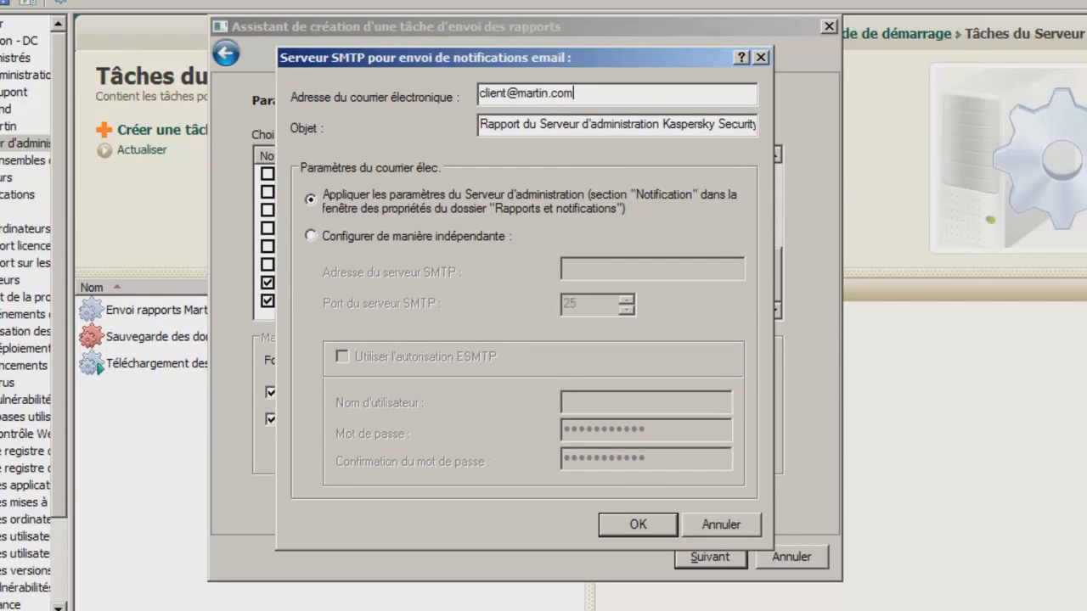
{"action": "left_click", "coordinate": [624, 525]}
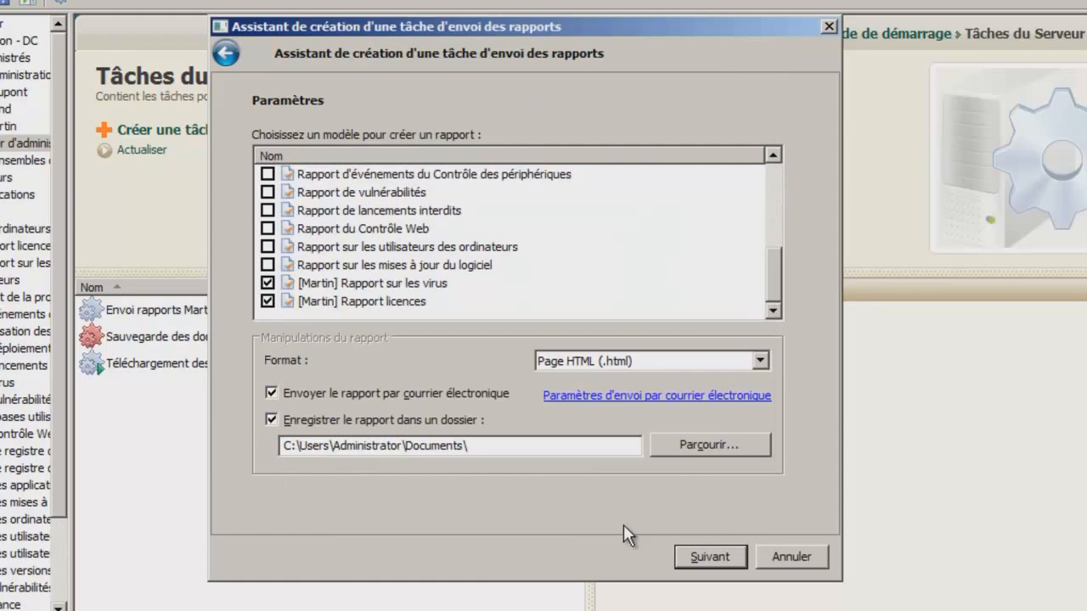
{"action": "left_click", "coordinate": [697, 557]}
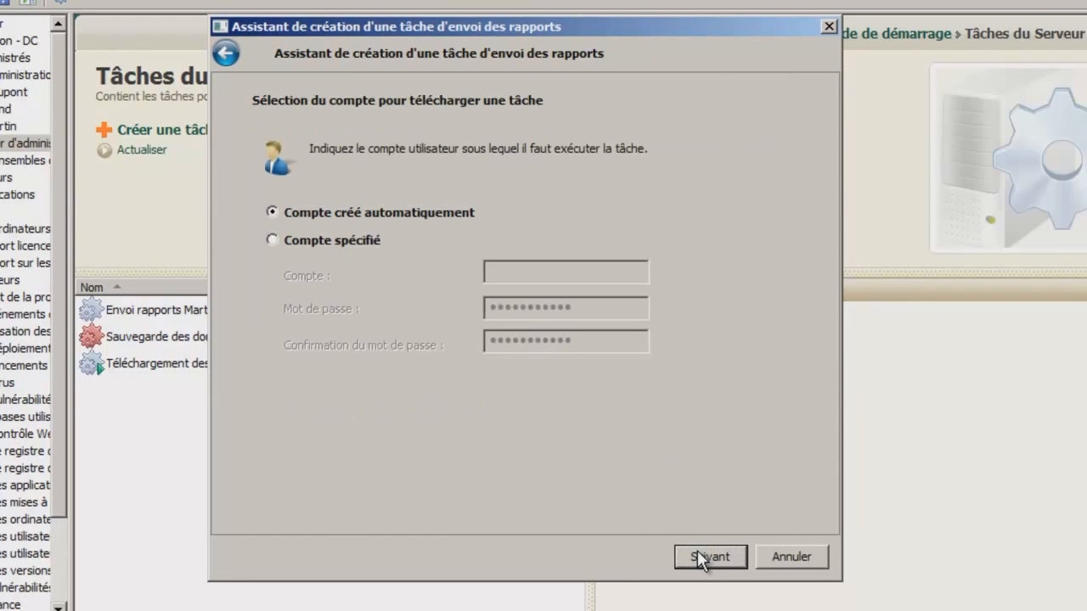
{"action": "left_click", "coordinate": [697, 552]}
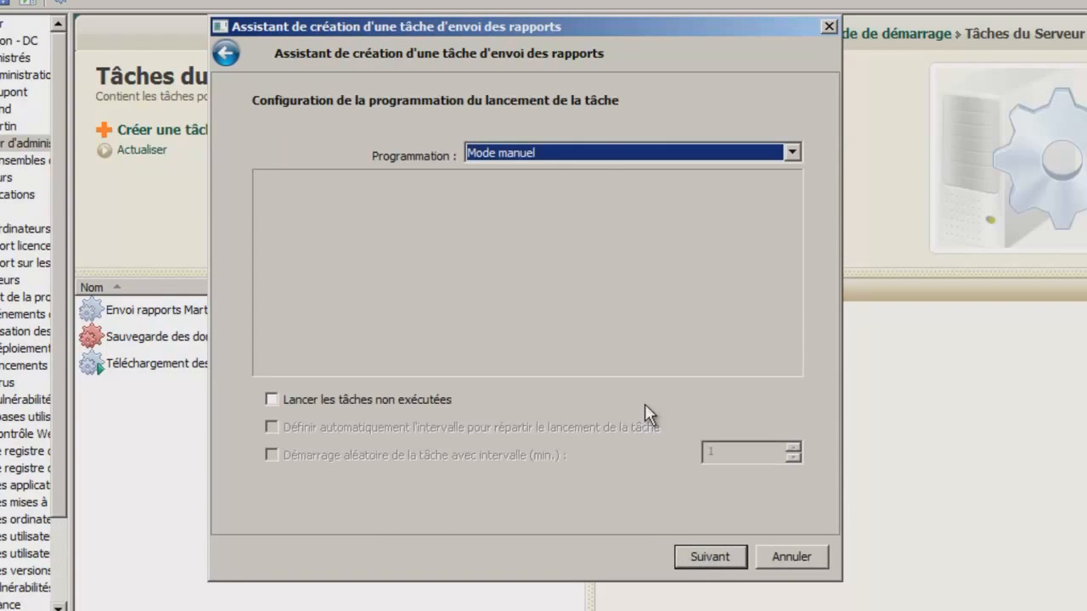
- Schedule the delivery task to run every week on Monday (lundi), finish creating it and select Rapports Martin in the task list
{"action": "left_click", "coordinate": [533, 161]}
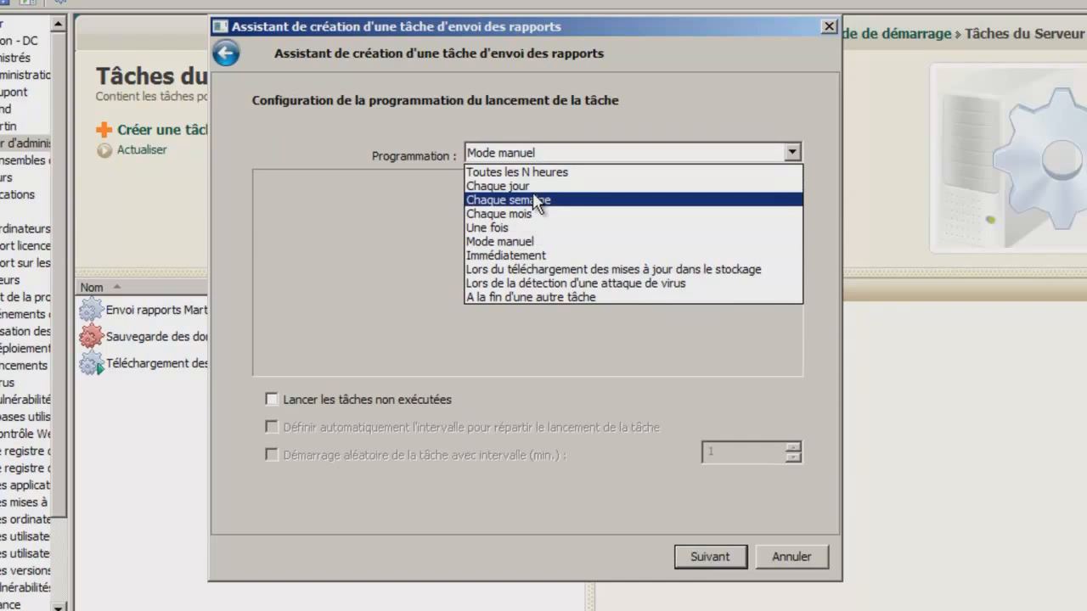
{"action": "left_click", "coordinate": [532, 200]}
{"action": "left_click", "coordinate": [397, 215]}
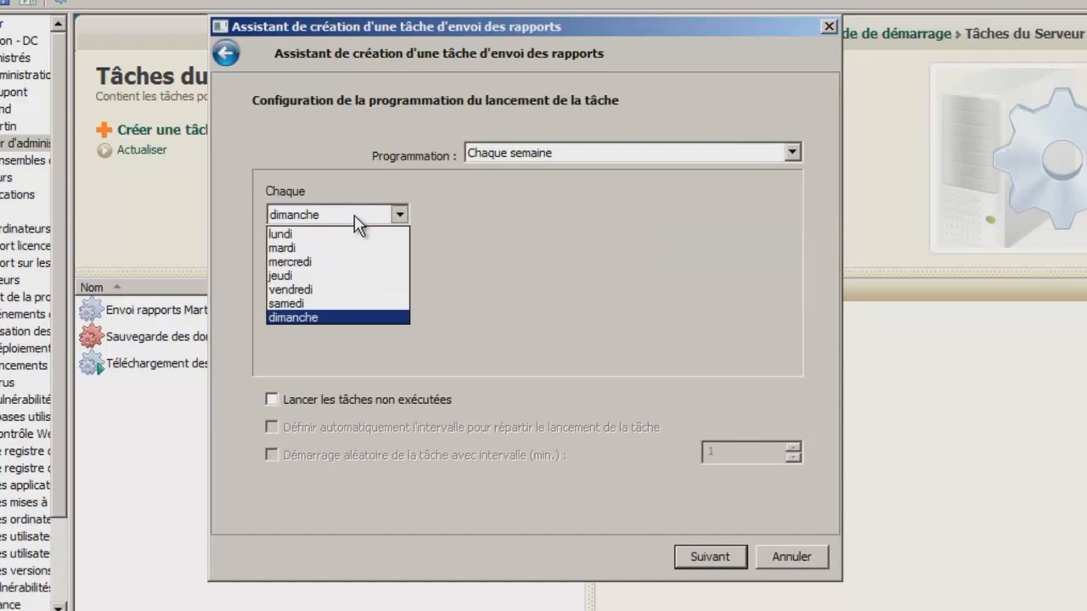
{"action": "left_click", "coordinate": [346, 234]}
{"action": "left_click", "coordinate": [278, 272]}
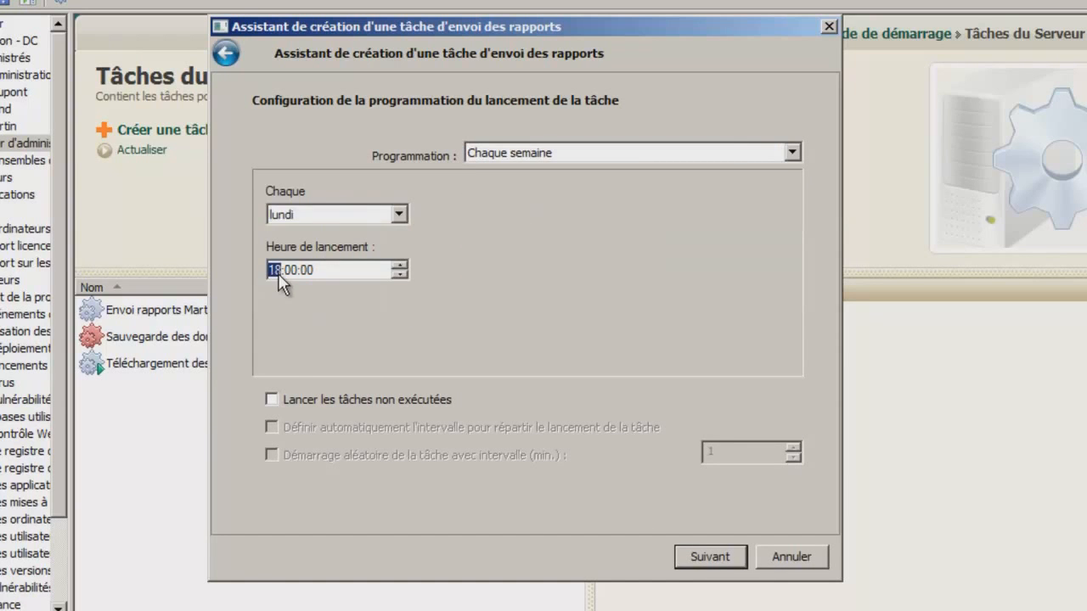
{"action": "left_click", "coordinate": [701, 554]}
{"action": "left_click", "coordinate": [701, 555]}
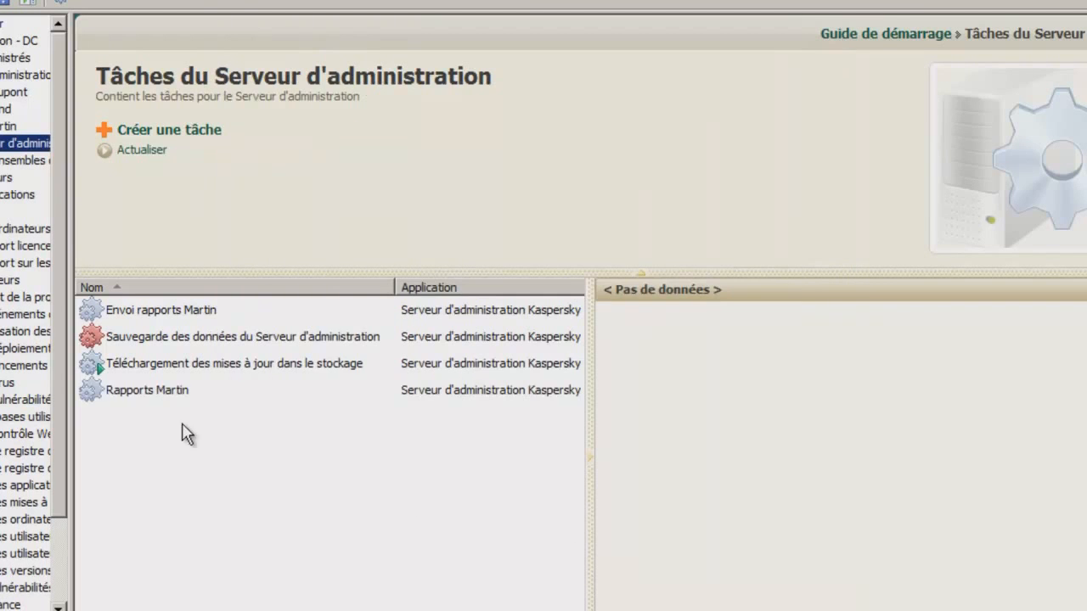
{"action": "left_click", "coordinate": [145, 397]}
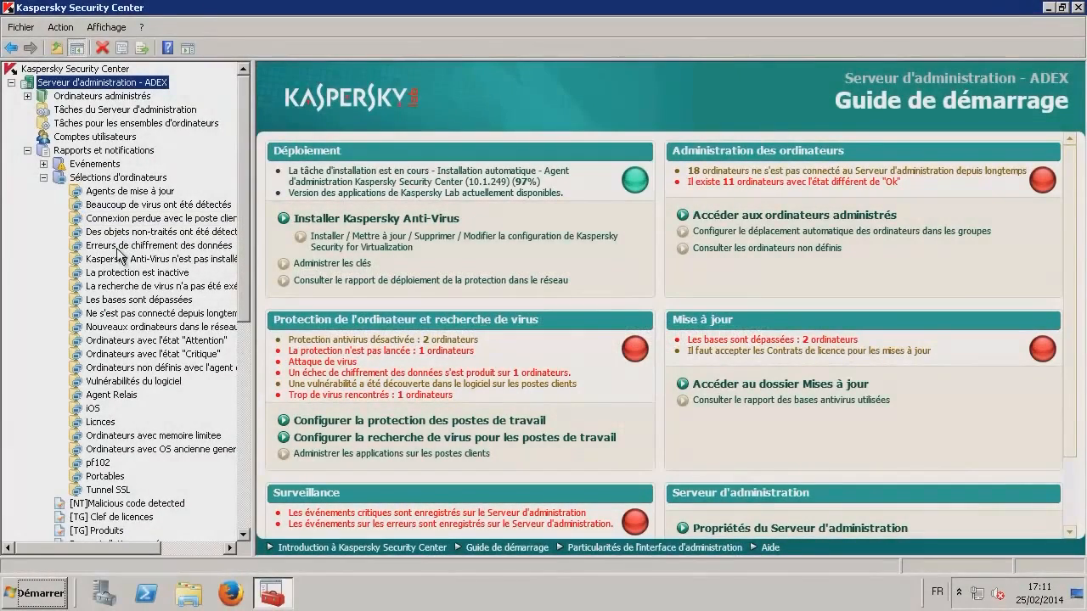
- Review the ADEX server's computer selections for missing Anti-Virus, inactive protection, outdated databases and the "Critique" state
{"action": "left_click", "coordinate": [121, 260]}
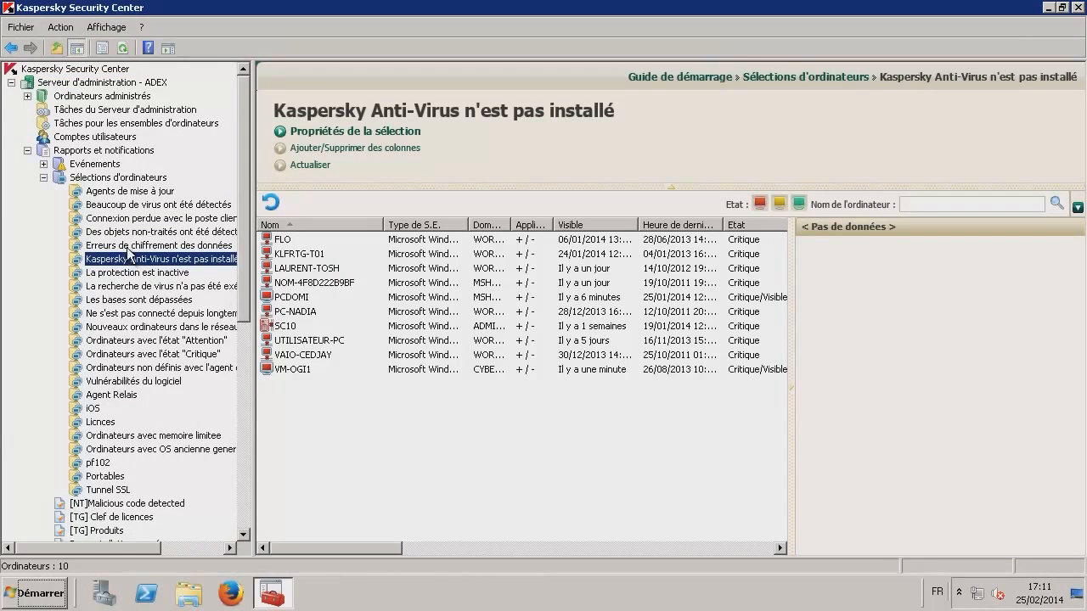
{"action": "left_click", "coordinate": [134, 273]}
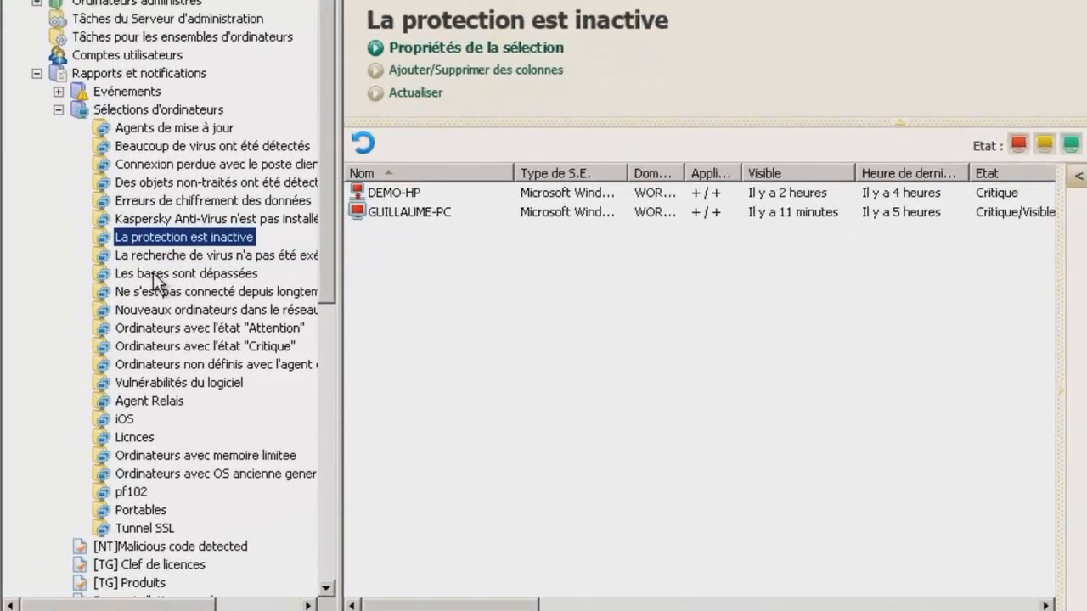
{"action": "left_click", "coordinate": [114, 301]}
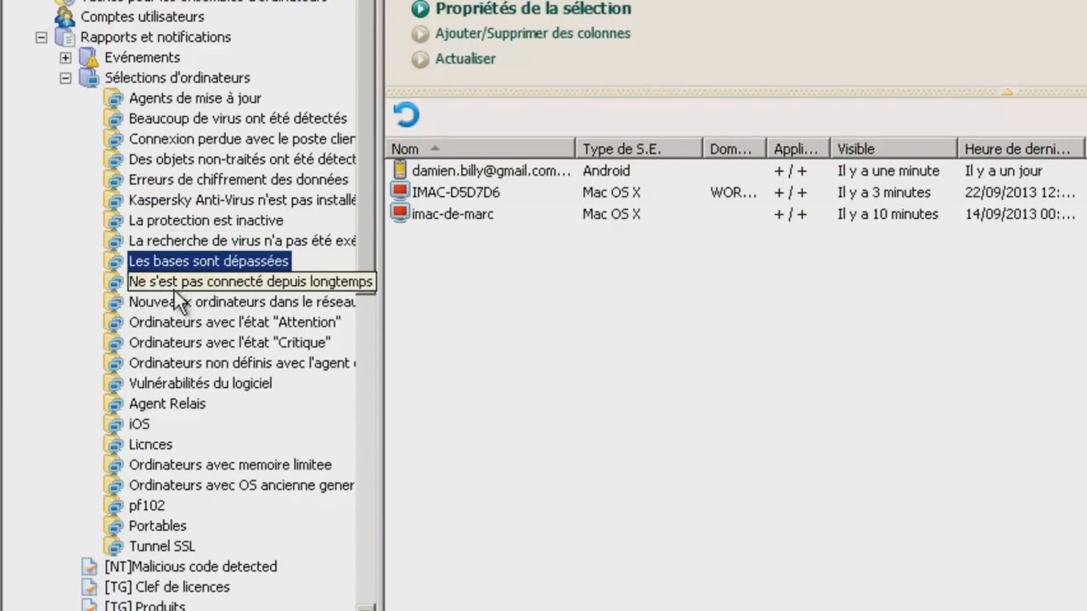
{"action": "left_click", "coordinate": [170, 339]}
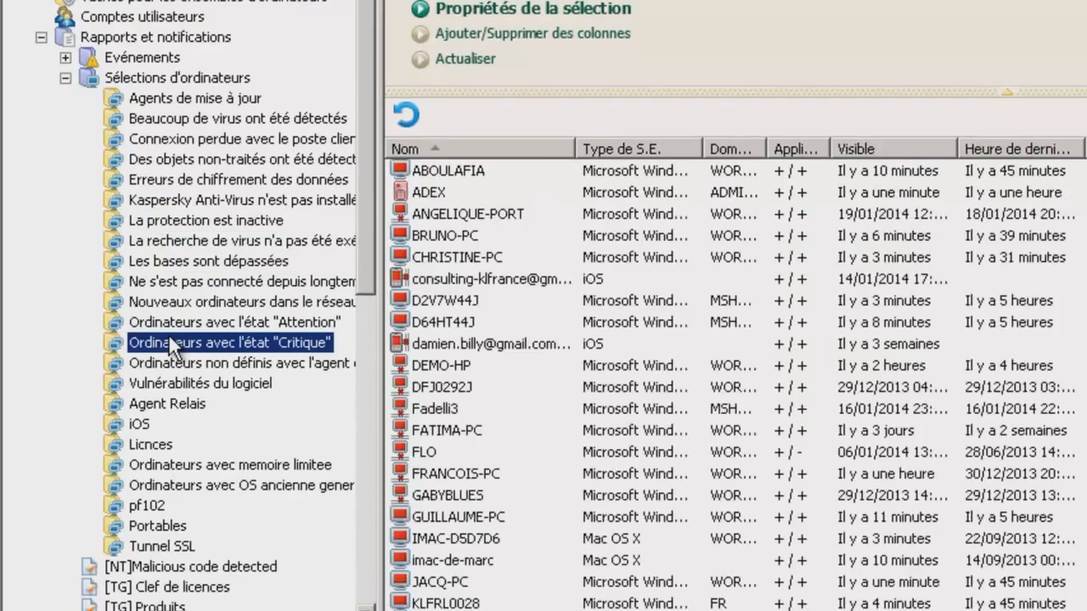
- Open the Ordinateurs avec l'état "Attention" selection, select all its computers and view the actions available for them
{"action": "left_click", "coordinate": [169, 323]}
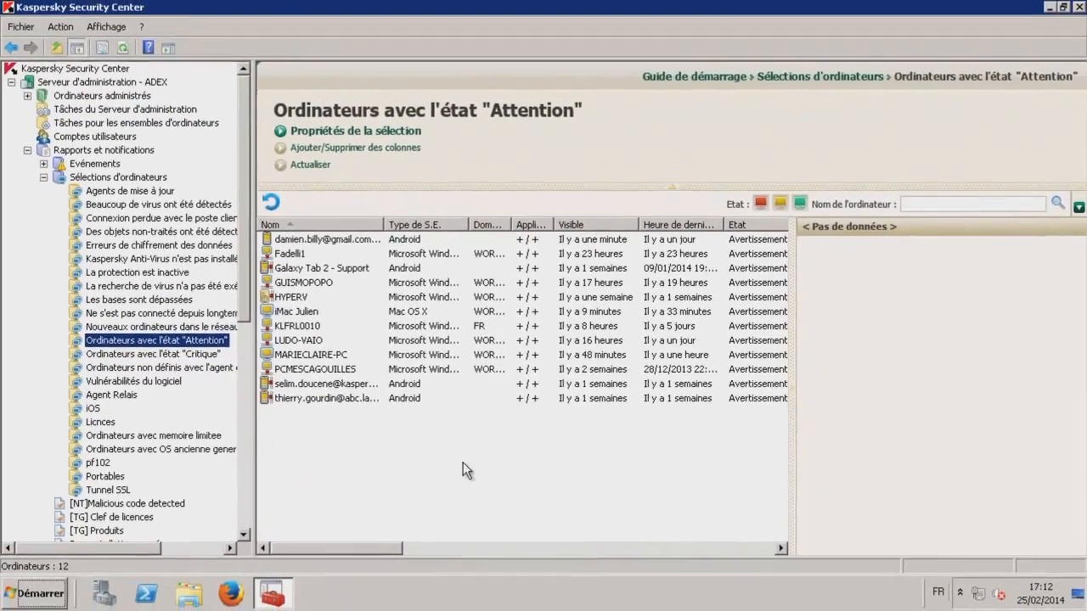
{"action": "left_click_drag", "start_coordinate": [463, 462], "coordinate": [316, 243]}
{"action": "right_click", "coordinate": [315, 242]}
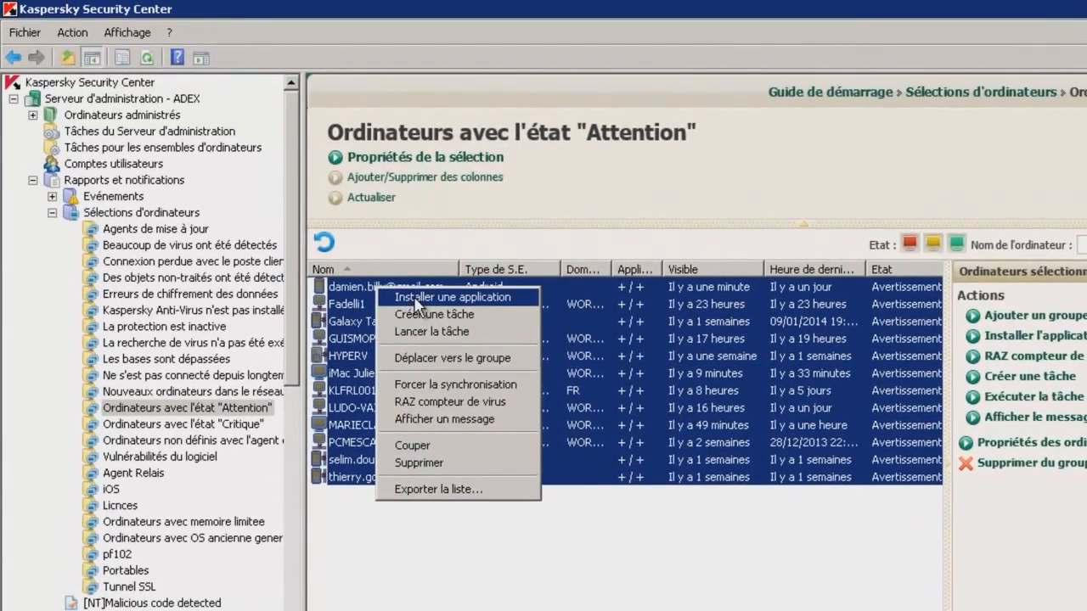
- Open the properties of the Ordinateurs avec memoire limitee selection and reposition the properties window
{"action": "left_click", "coordinate": [159, 522]}
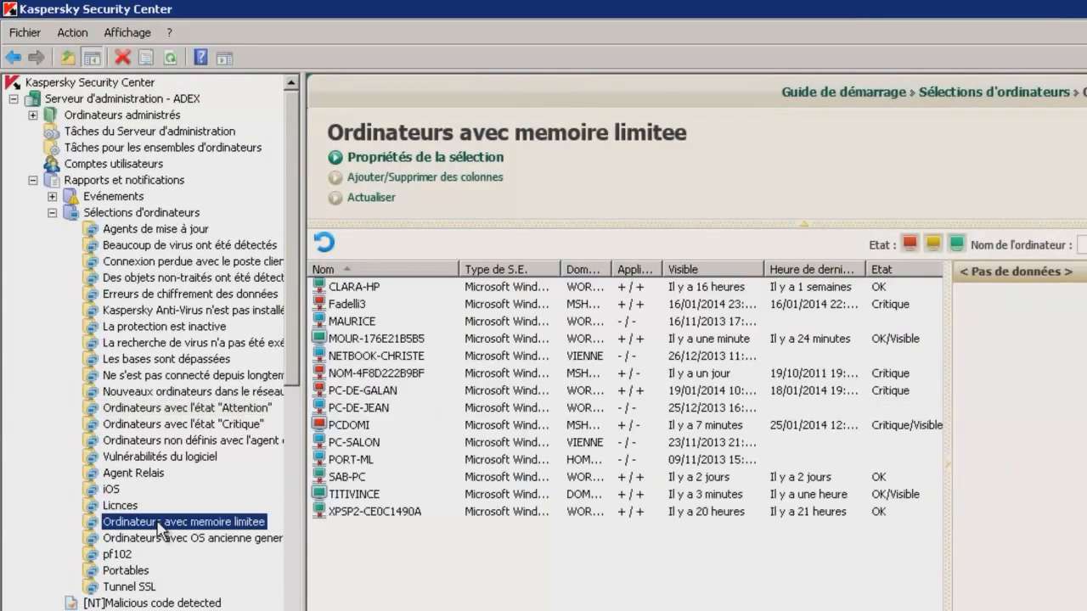
{"action": "right_click", "coordinate": [160, 522]}
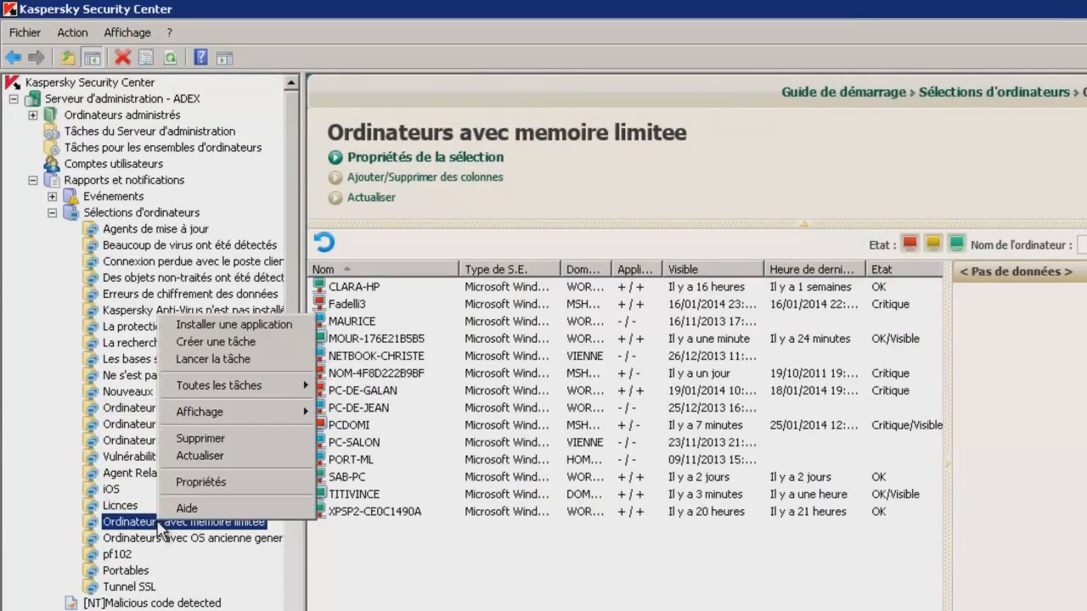
{"action": "left_click", "coordinate": [197, 488]}
{"action": "left_click_drag", "start_coordinate": [728, 195], "coordinate": [464, 102]}
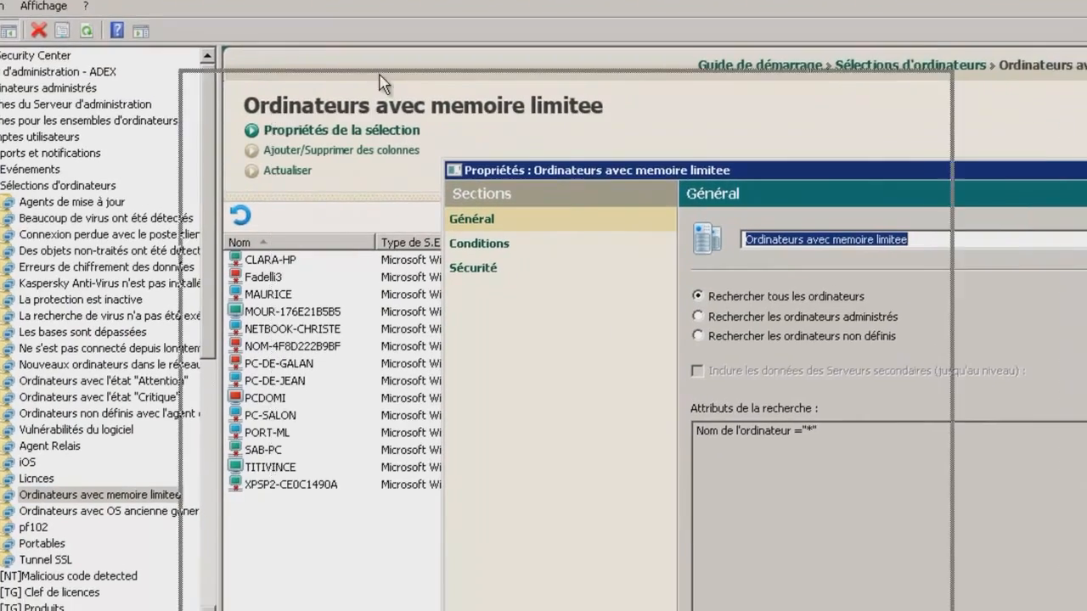
{"action": "left_click_drag", "start_coordinate": [380, 82], "coordinate": [372, 67]}
- Open the properties of the Ordinateurs avec memoire limitee condition from the selection's conditions
{"action": "left_click", "coordinate": [217, 132]}
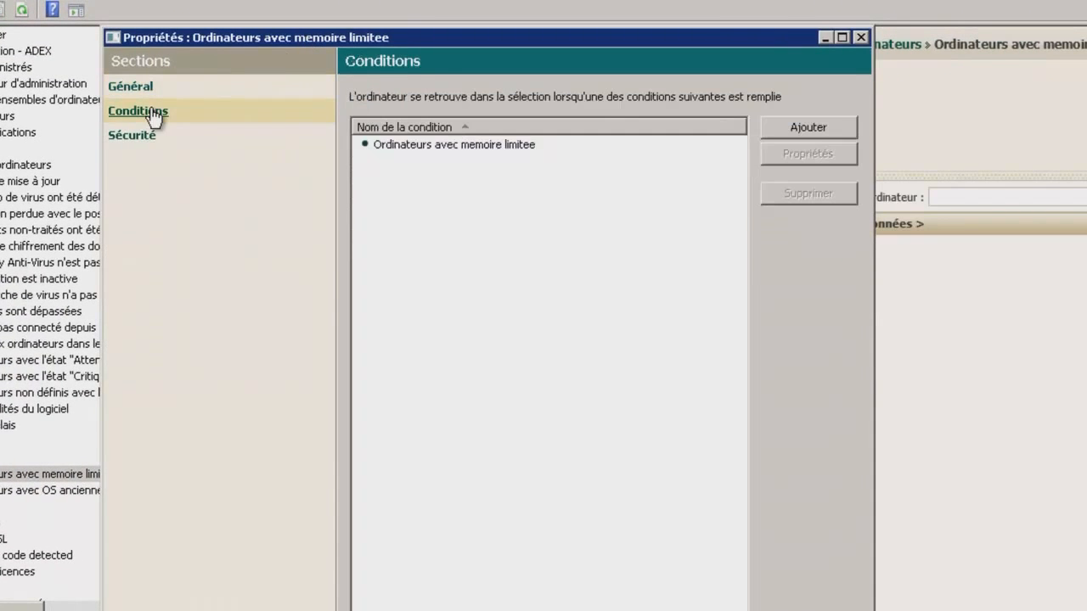
{"action": "left_click", "coordinate": [414, 152]}
{"action": "left_click", "coordinate": [801, 164]}
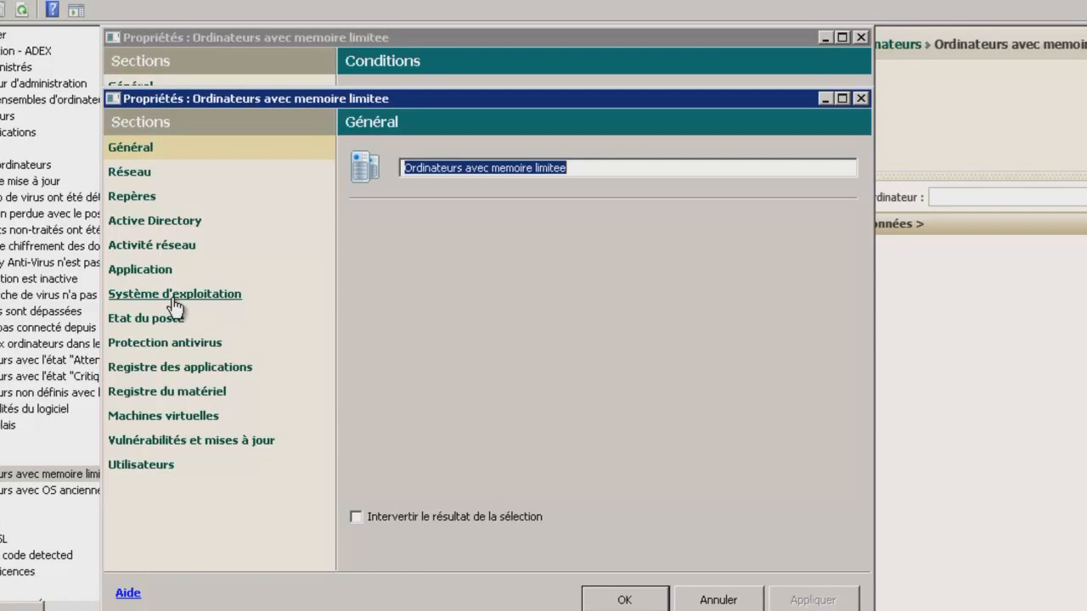
- Examine the lower and upper memory volume limits in the condition's Registre du matériel criteria
{"action": "left_click", "coordinate": [158, 393]}
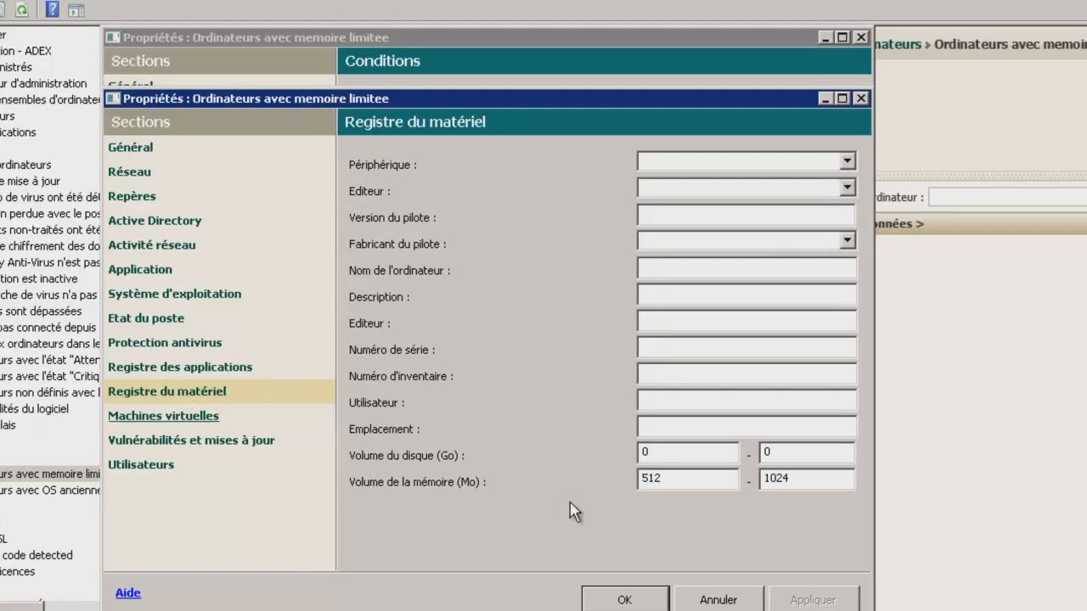
{"action": "left_click_drag", "start_coordinate": [706, 485], "coordinate": [621, 478]}
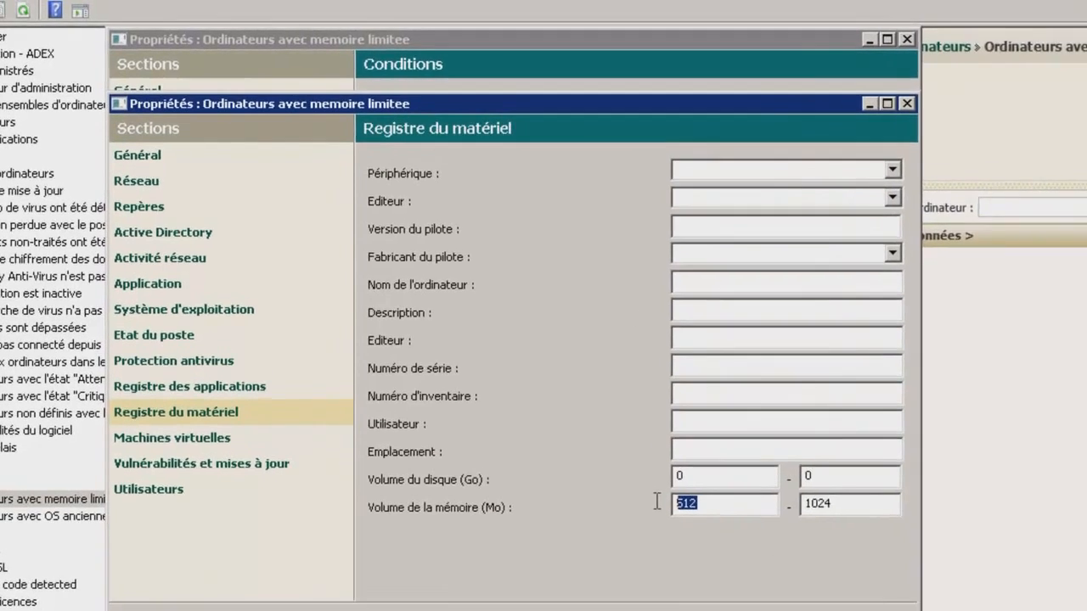
{"action": "left_click_drag", "start_coordinate": [814, 487], "coordinate": [706, 469]}
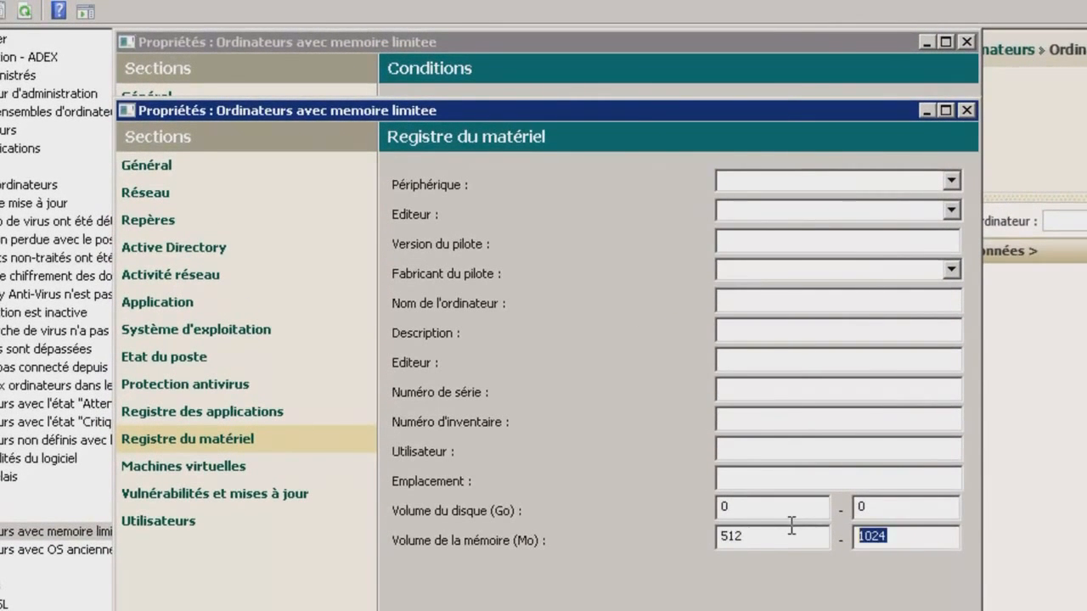
- Restrict the condition to the Microsoft Windows XP operating system version, then apply and confirm the selection's properties
{"action": "left_click", "coordinate": [250, 333]}
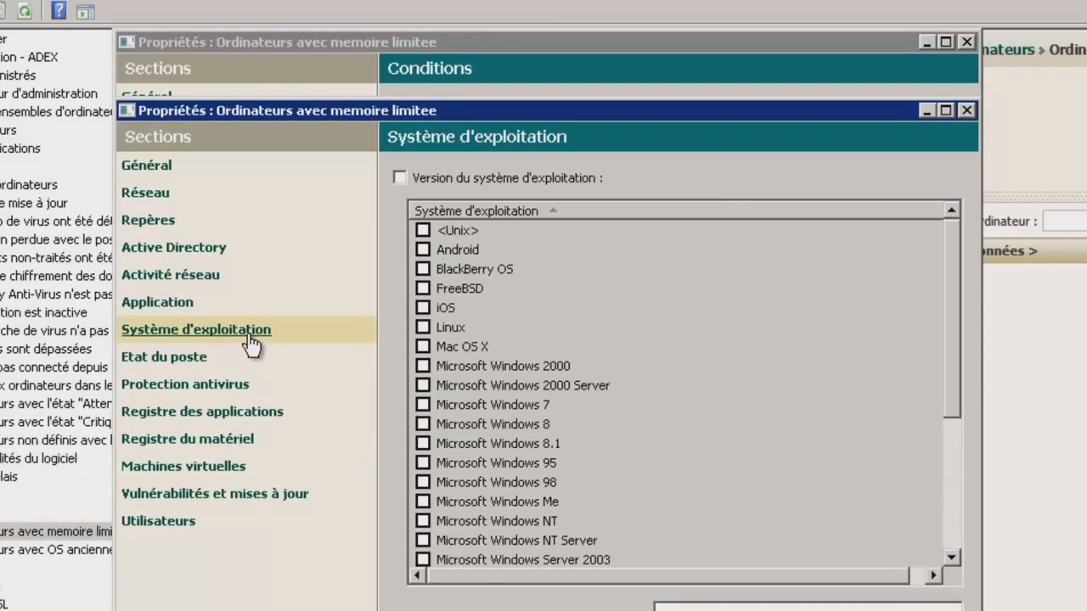
{"action": "left_click", "coordinate": [425, 179]}
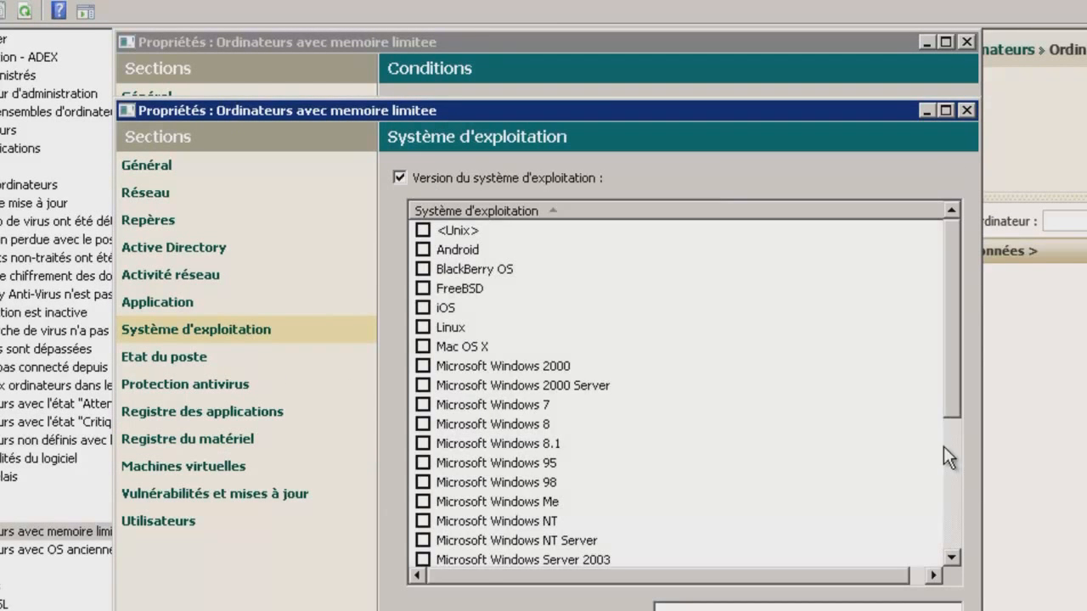
{"action": "left_click_drag", "start_coordinate": [952, 379], "coordinate": [950, 486]}
{"action": "left_click", "coordinate": [422, 502]}
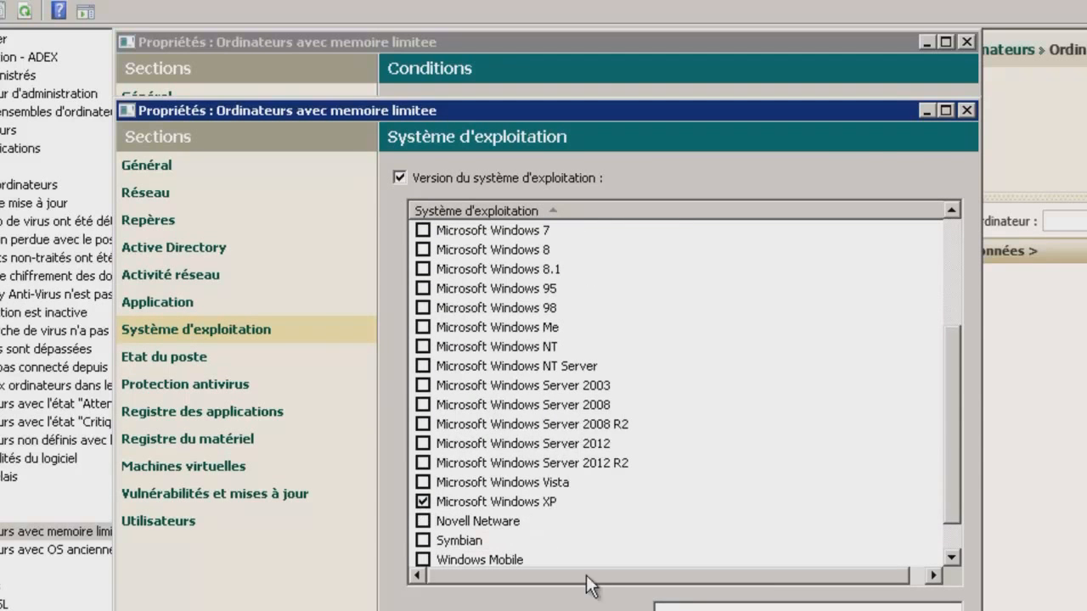
{"action": "key", "text": "Return"}
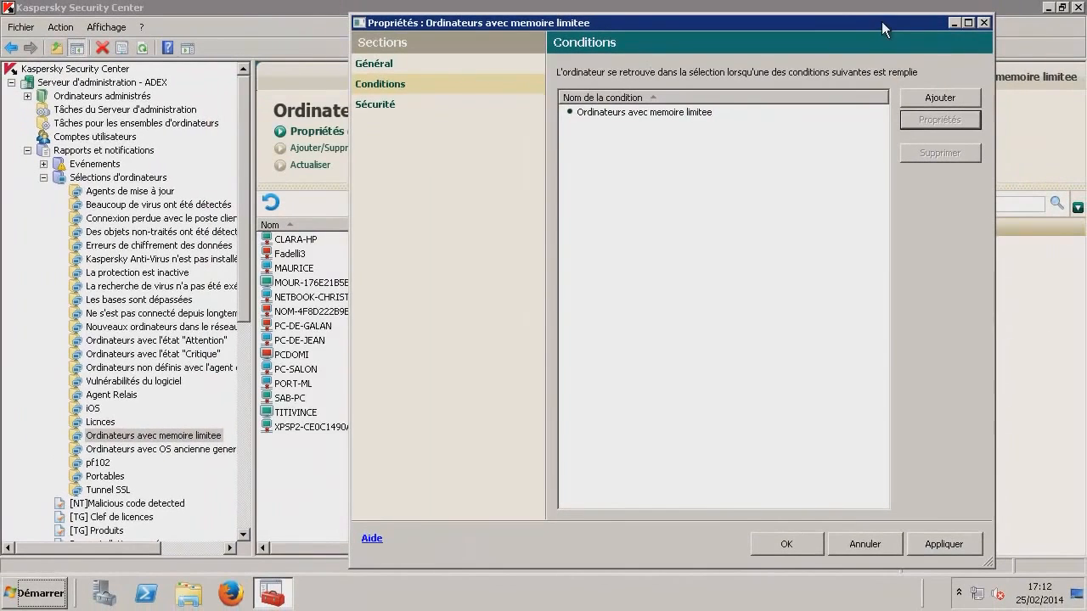
{"action": "left_click", "coordinate": [941, 544]}
{"action": "left_click", "coordinate": [813, 544]}
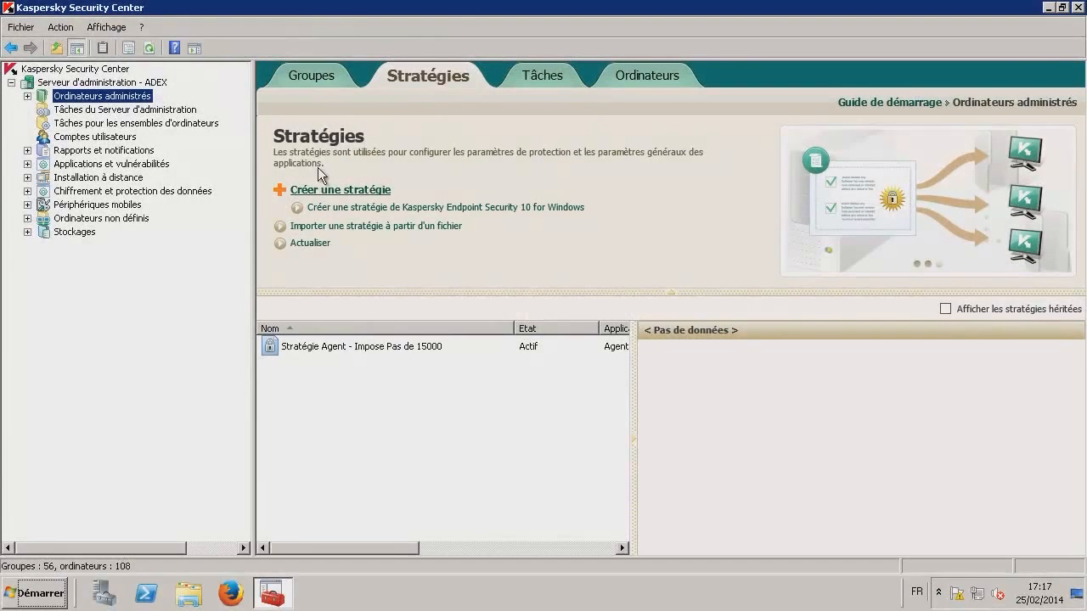
- View the Statistiques antivirus of Rapports et notifications and the application vulnerabilities and software updates lists
{"action": "left_click", "coordinate": [71, 151]}
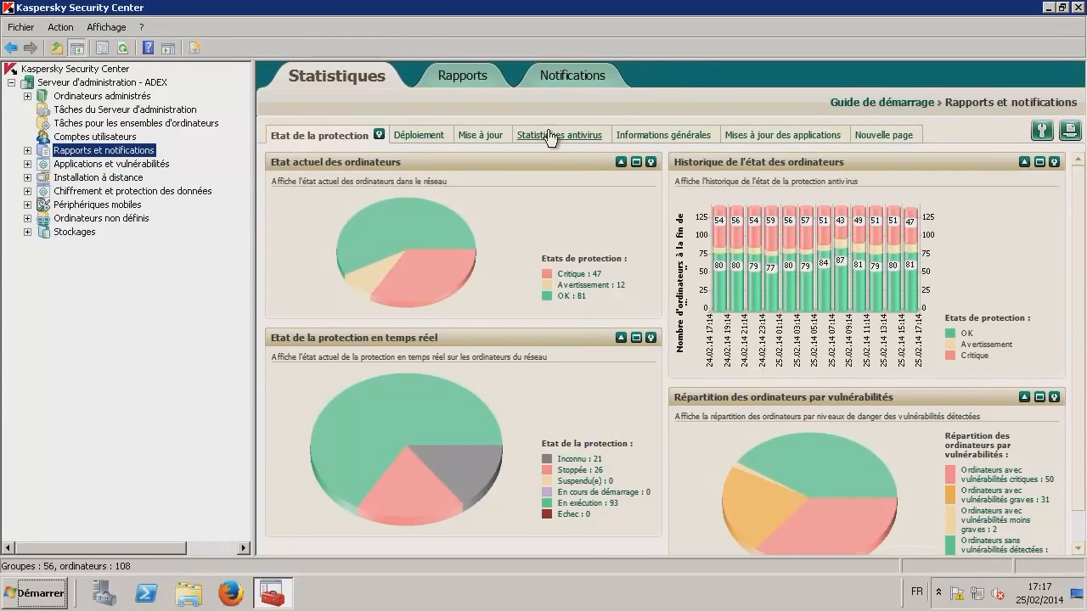
{"action": "left_click", "coordinate": [550, 136]}
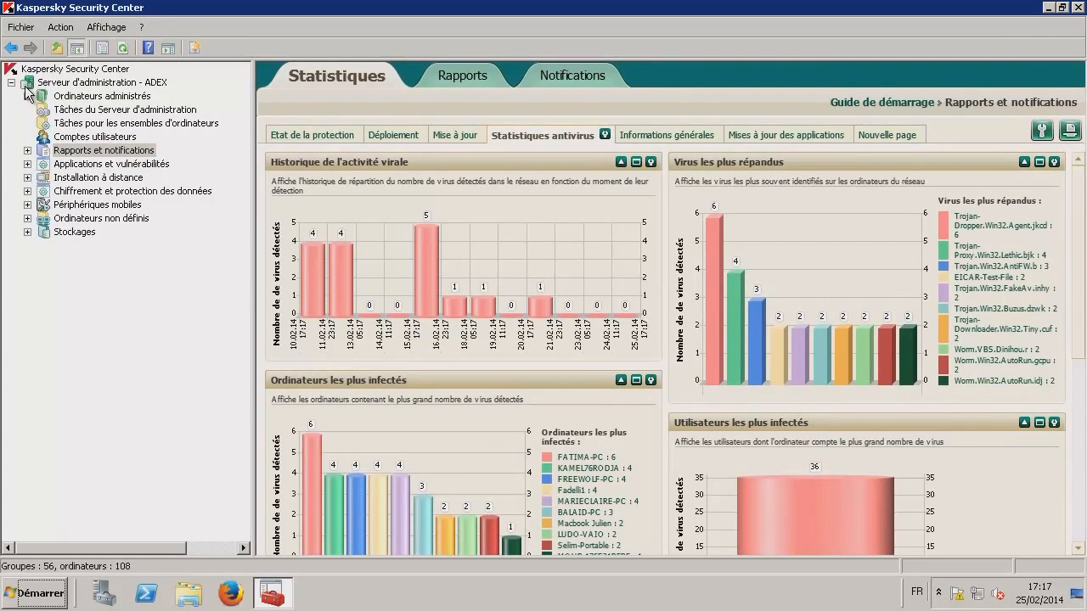
{"action": "left_click", "coordinate": [27, 164]}
{"action": "left_click", "coordinate": [89, 232]}
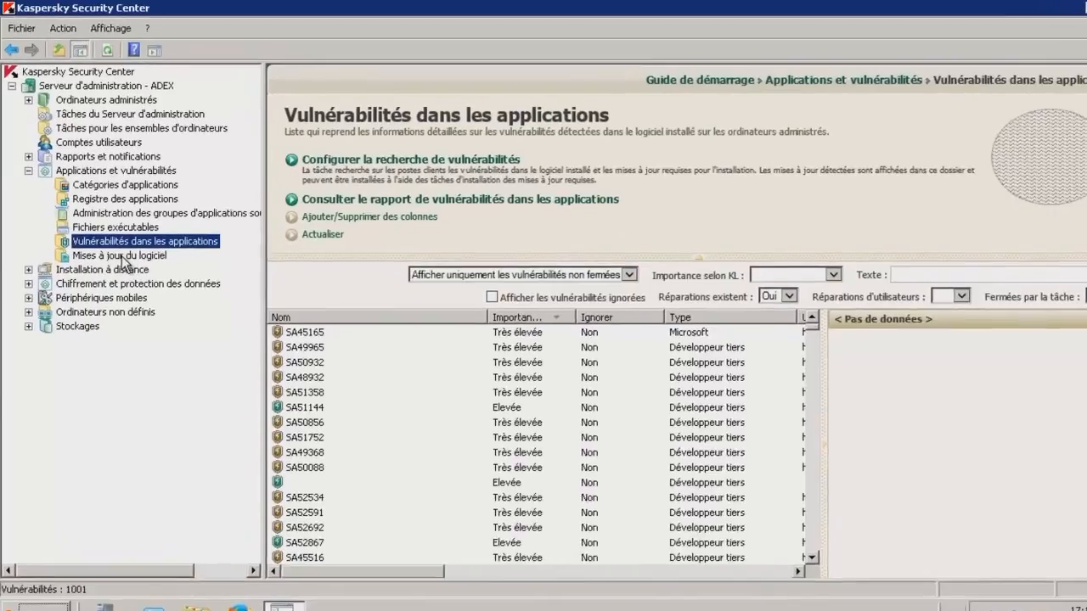
{"action": "left_click", "coordinate": [120, 247]}
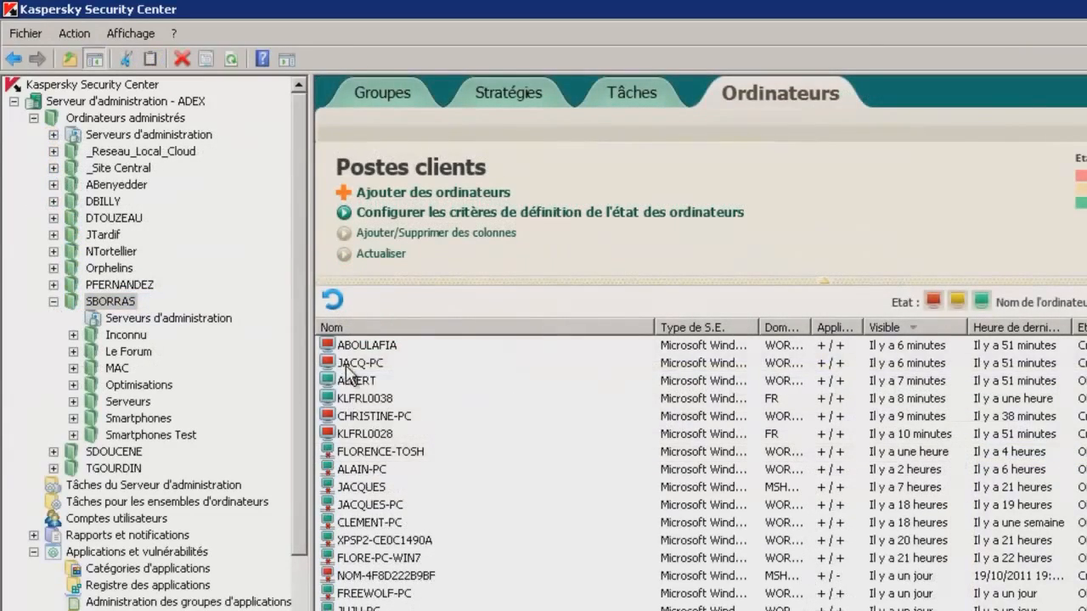
- View the remote connection options for the JACQ-PC computer, dismiss them and collapse its client group
{"action": "right_click", "coordinate": [349, 365]}
{"action": "mouse_move", "coordinate": [504, 472]}
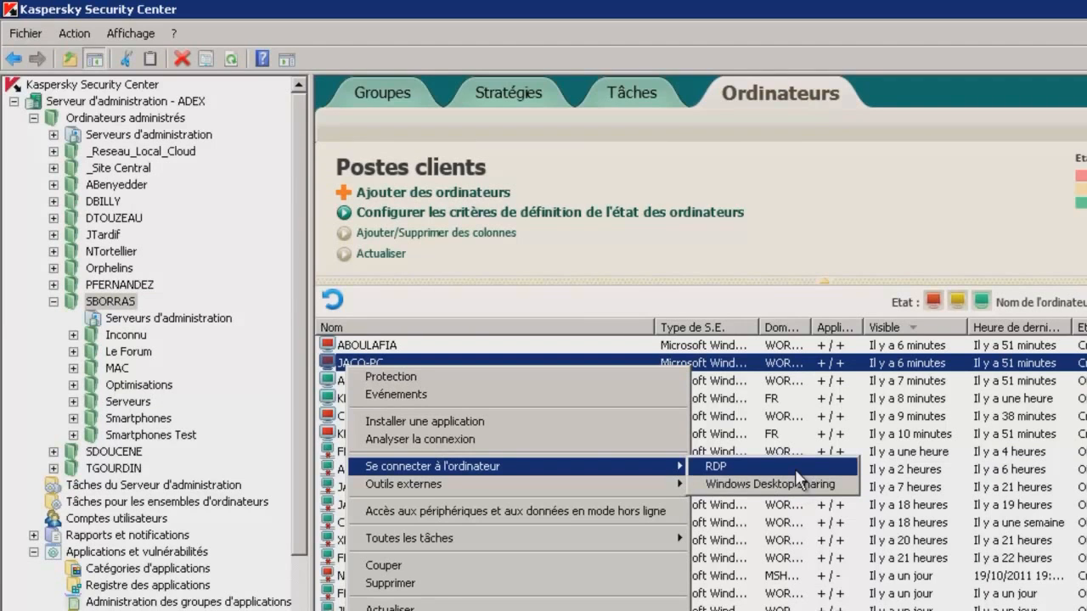
{"action": "left_click", "coordinate": [642, 284]}
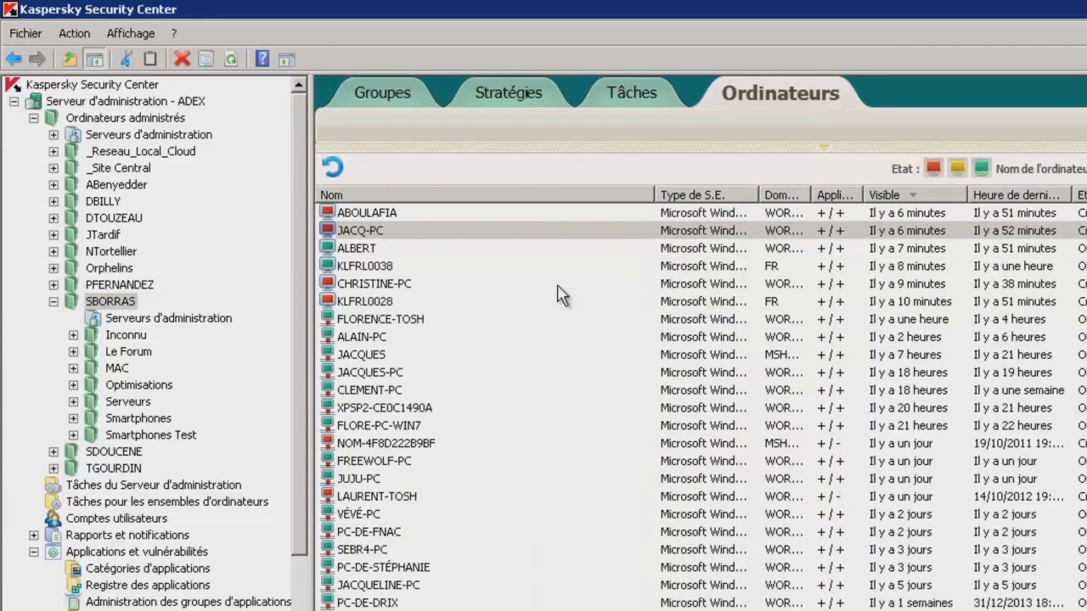
{"action": "left_click", "coordinate": [125, 304]}
{"action": "left_click", "coordinate": [54, 302]}
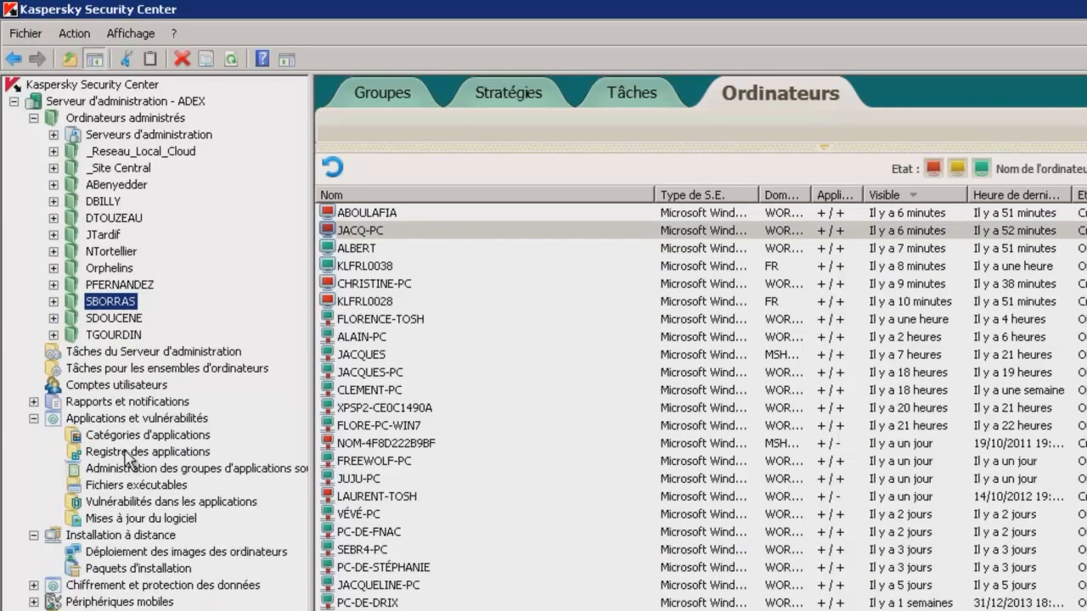
- Start an installation package from the Kaspersky Lab application database with the default name and browse the available applications
{"action": "left_click", "coordinate": [111, 570]}
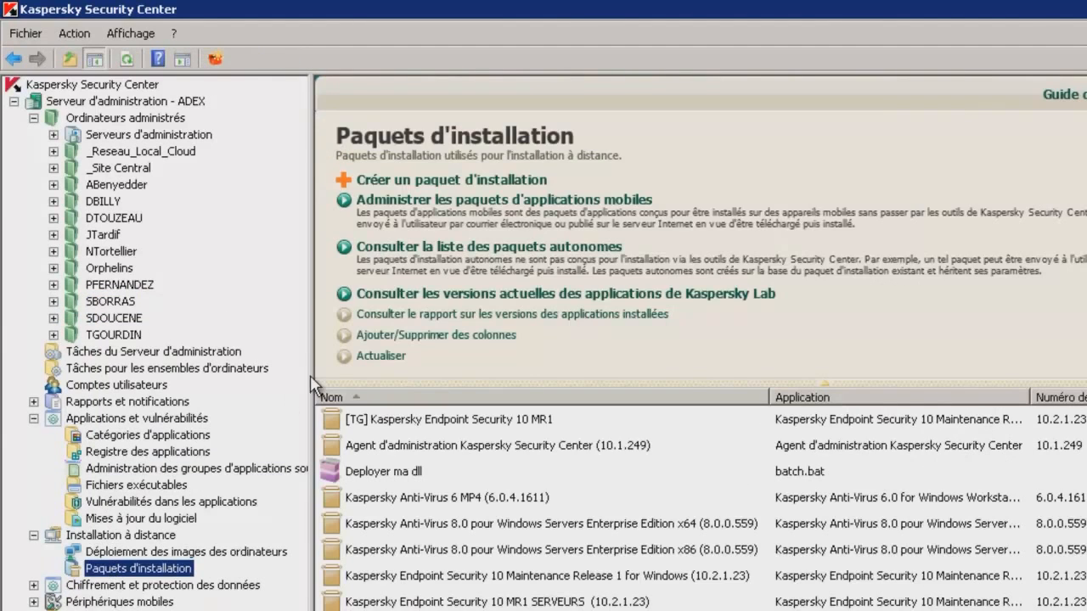
{"action": "left_click", "coordinate": [527, 182]}
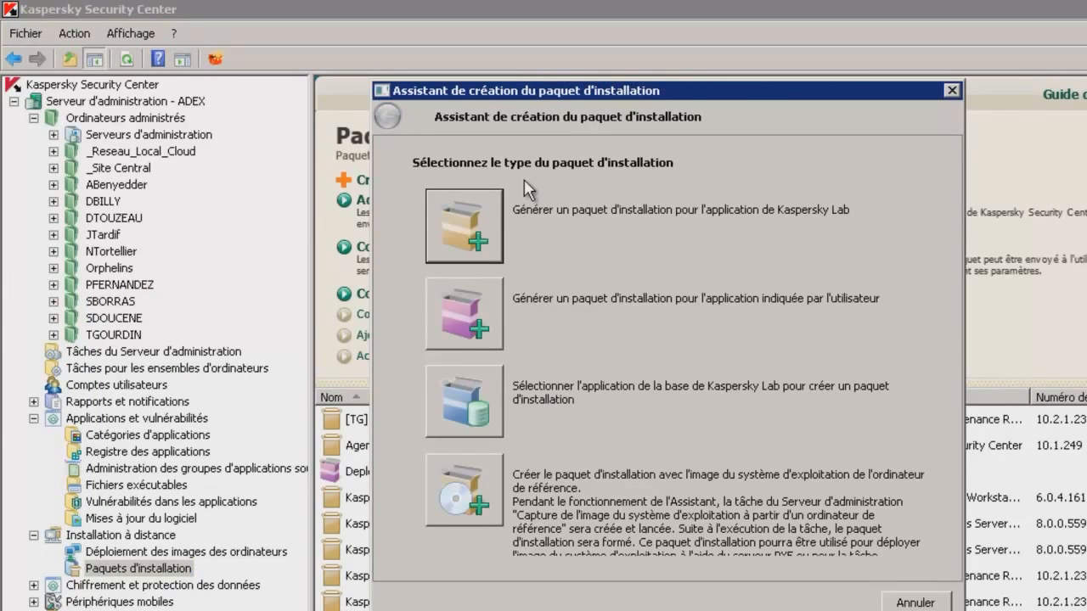
{"action": "left_click", "coordinate": [481, 407]}
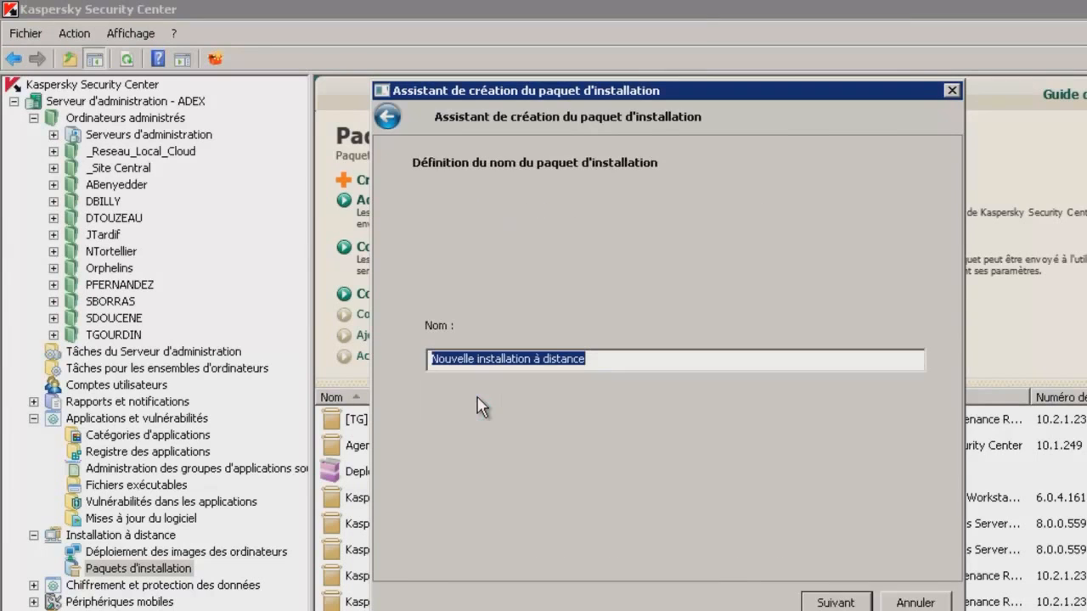
{"action": "left_click", "coordinate": [835, 605]}
{"action": "left_click", "coordinate": [790, 242]}
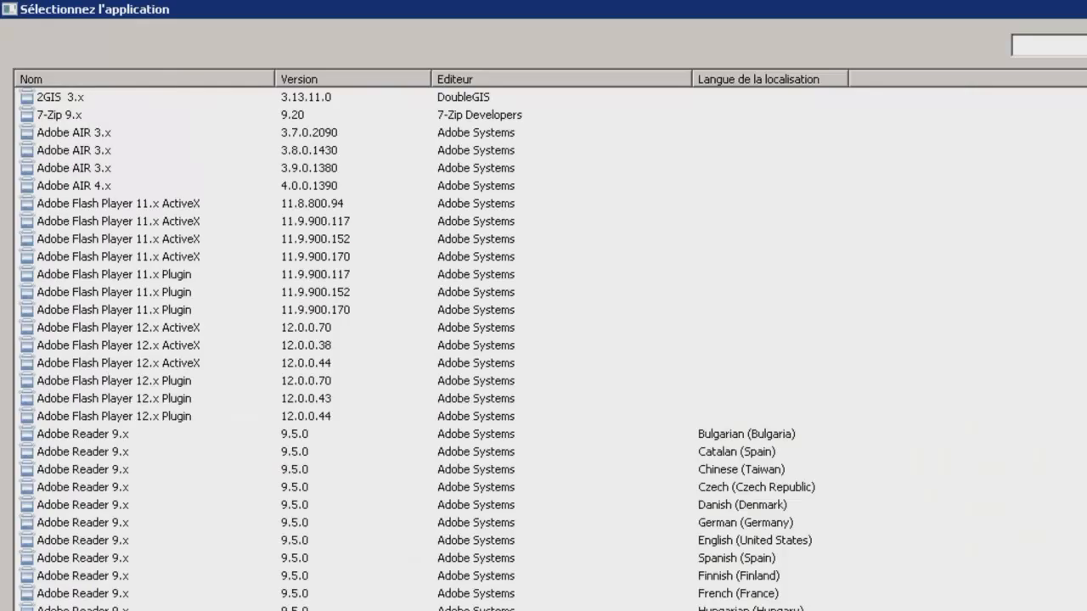
{"action": "left_click_drag", "start_coordinate": [1070, 75], "coordinate": [1083, 446]}
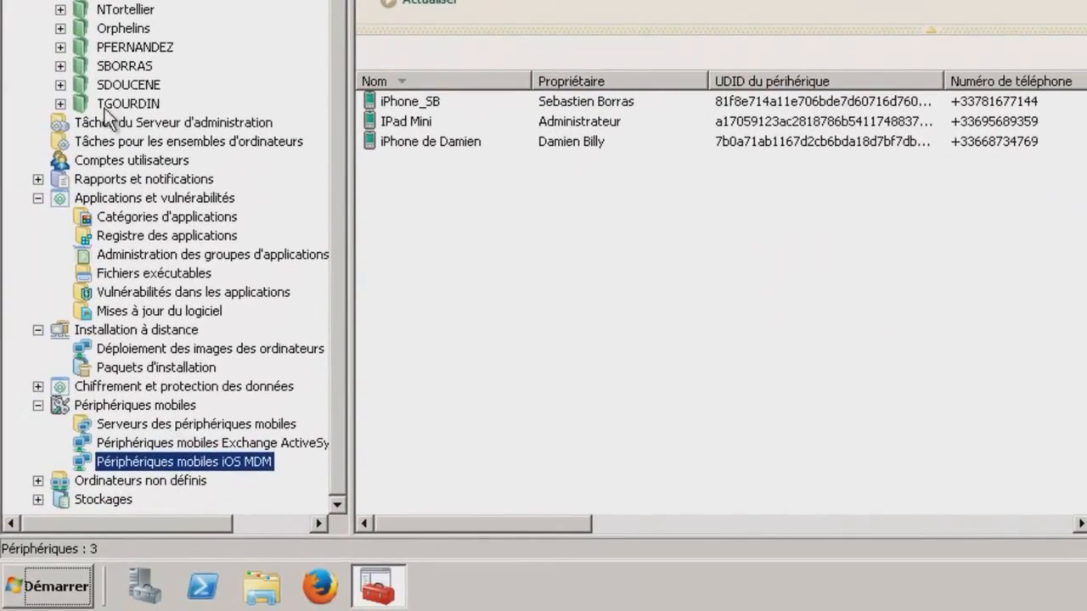
- View the mobile devices in the client's Smartphones group and collapse the client group again
{"action": "left_click", "coordinate": [60, 65]}
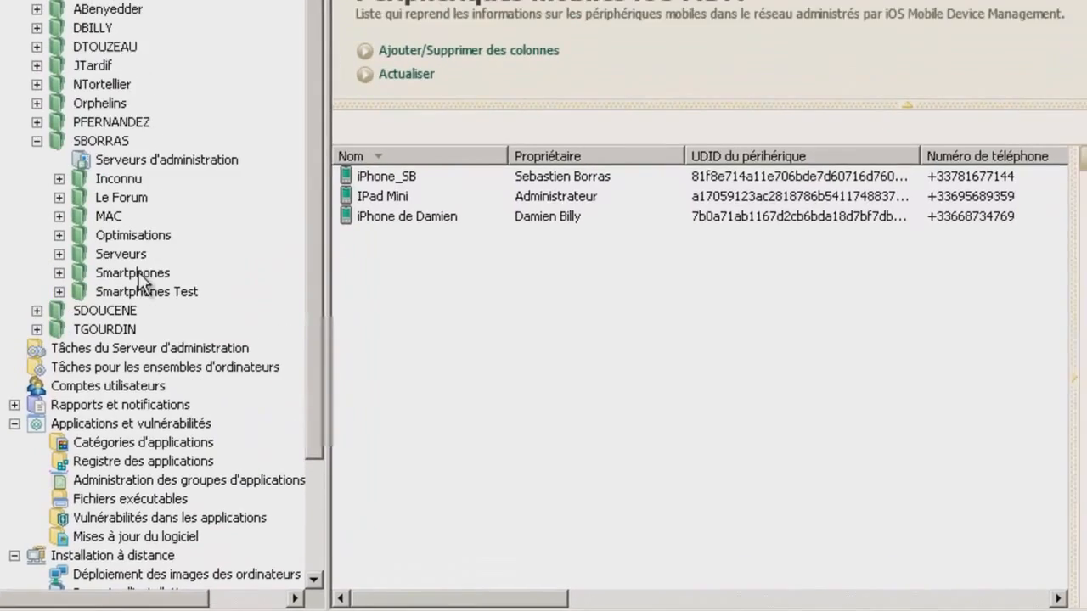
{"action": "left_click", "coordinate": [134, 273]}
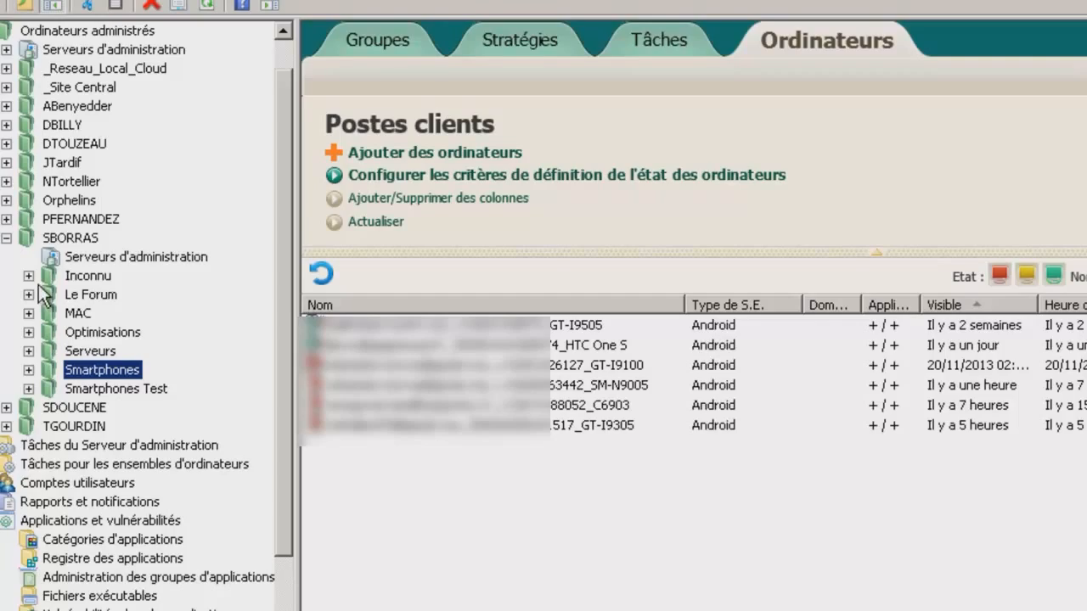
{"action": "left_click", "coordinate": [6, 238]}
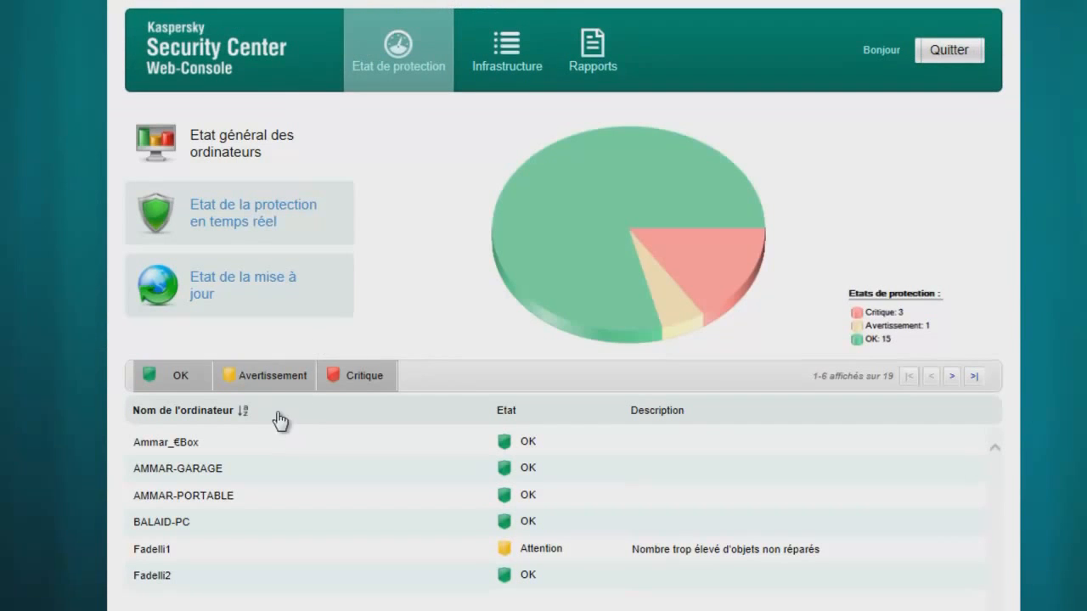
- In Kaspersky Security Center Web-Console, show only computers with OK status and examine the computer information of AMMAR-GARAGE
{"action": "left_click", "coordinate": [225, 435]}
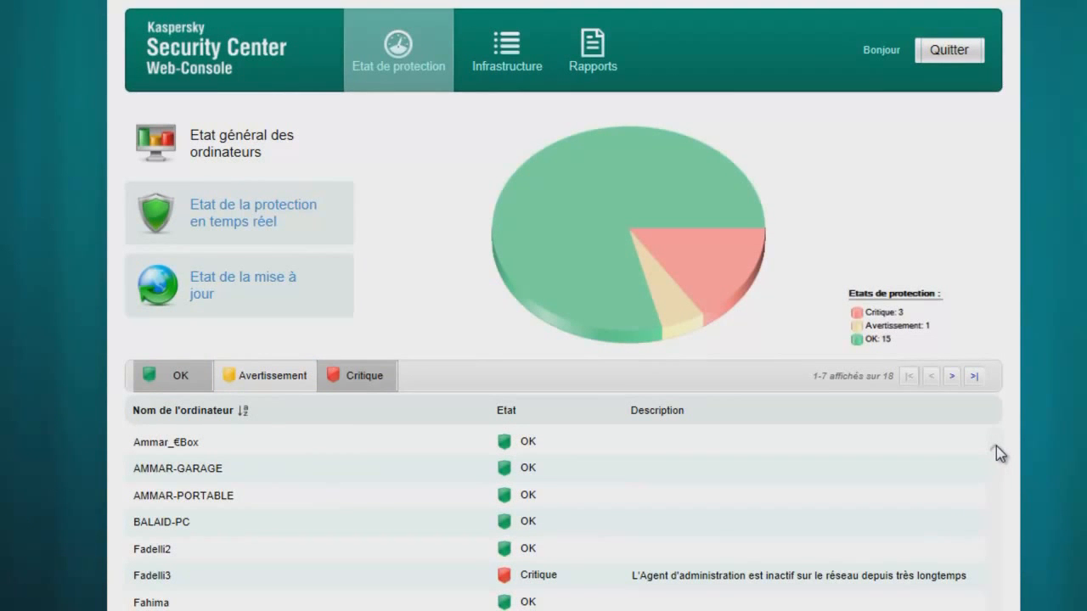
{"action": "left_click", "coordinate": [356, 375]}
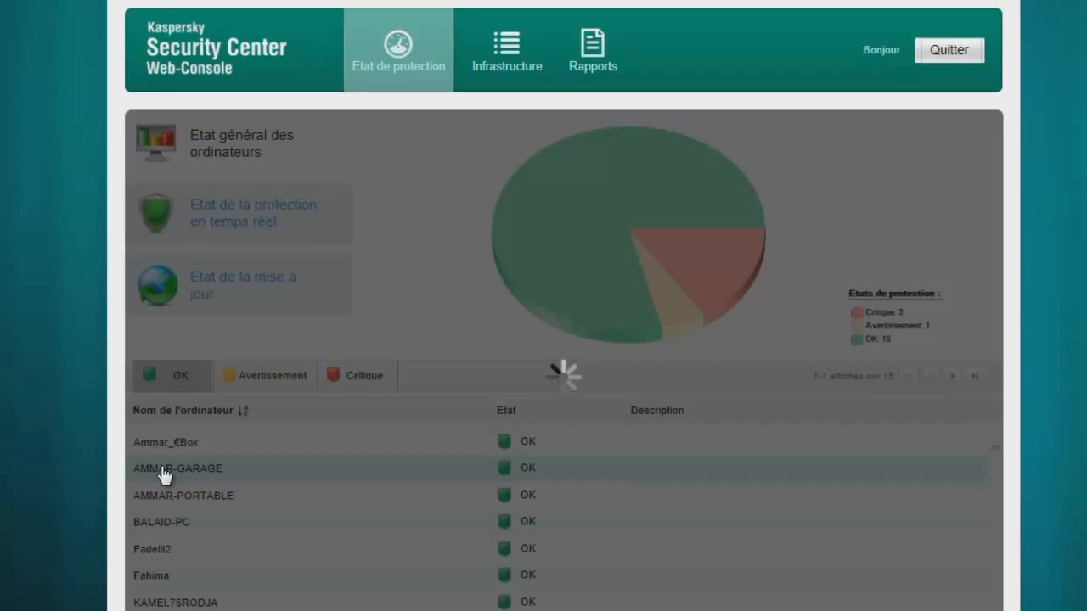
{"action": "left_click", "coordinate": [164, 475]}
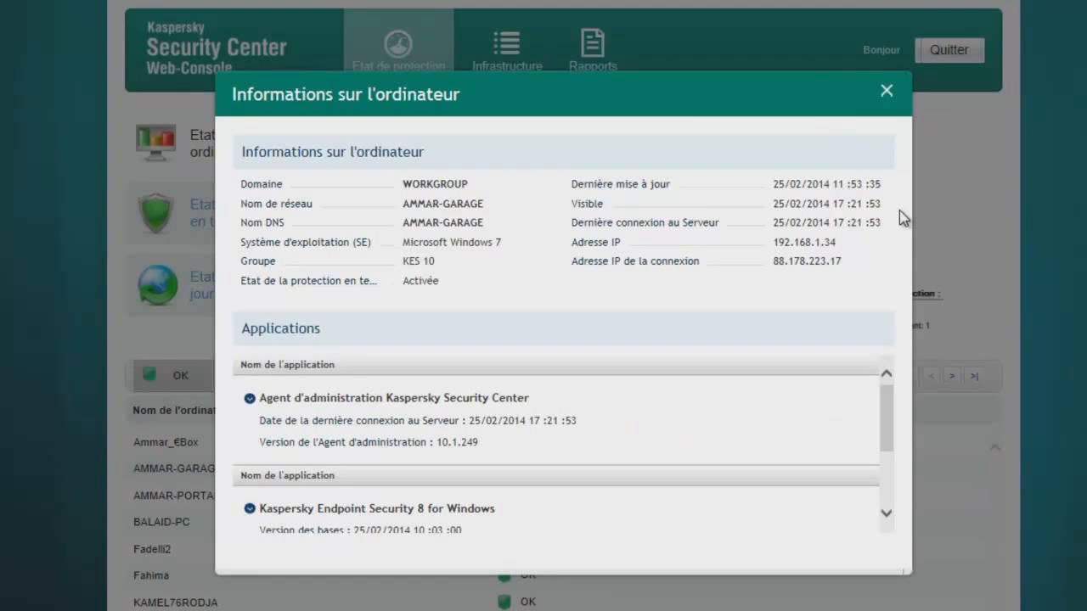
{"action": "left_click_drag", "start_coordinate": [888, 432], "coordinate": [890, 485]}
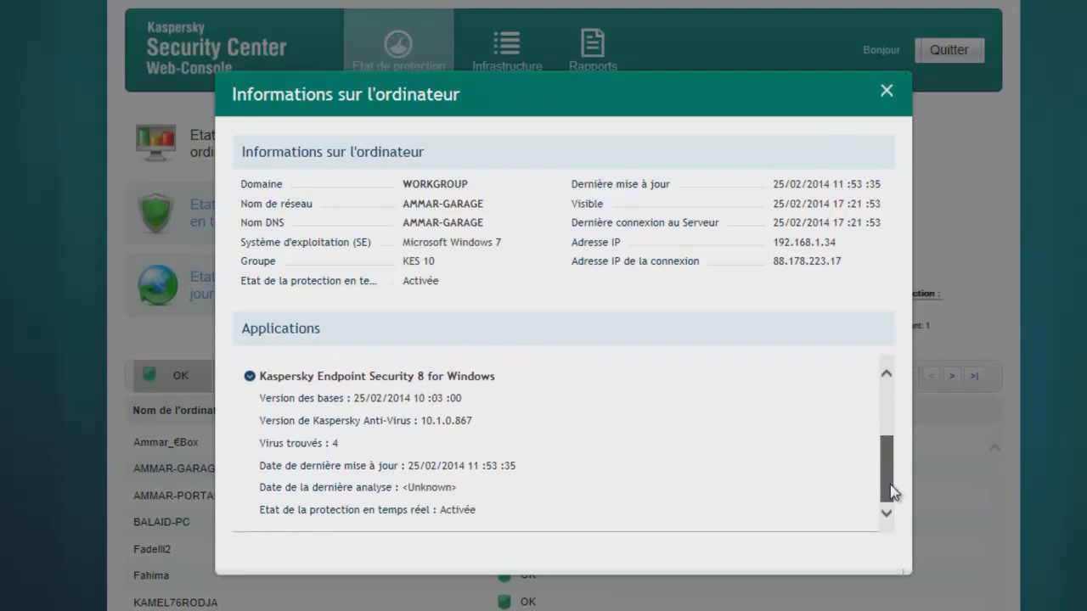
{"action": "left_click", "coordinate": [886, 91]}
- View the real-time protection status, then the update status with the Plus d'une semaine filter toggled
{"action": "left_click", "coordinate": [201, 218]}
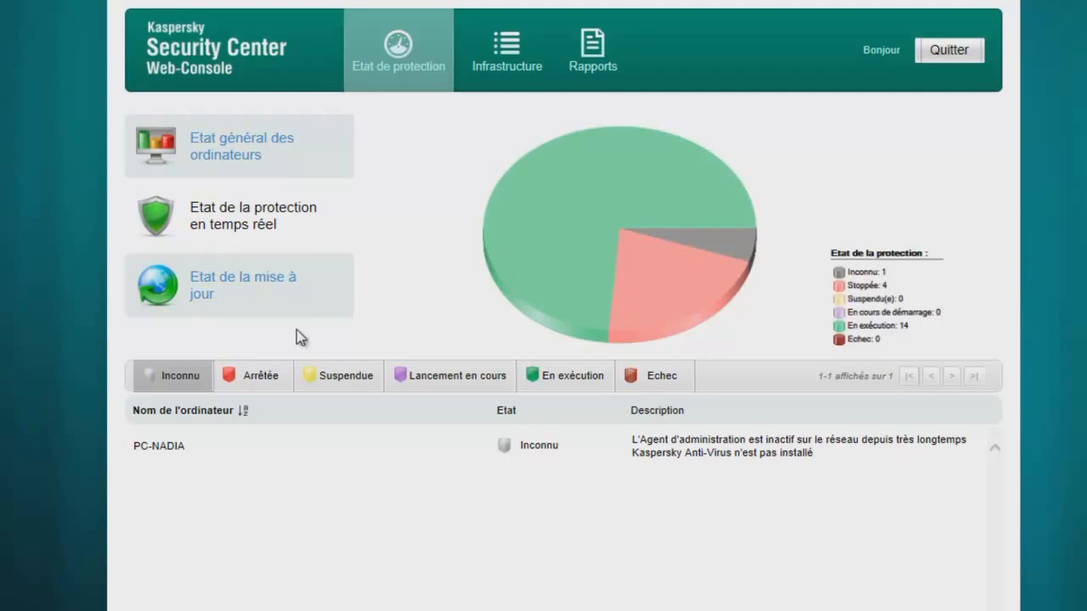
{"action": "left_click", "coordinate": [206, 280]}
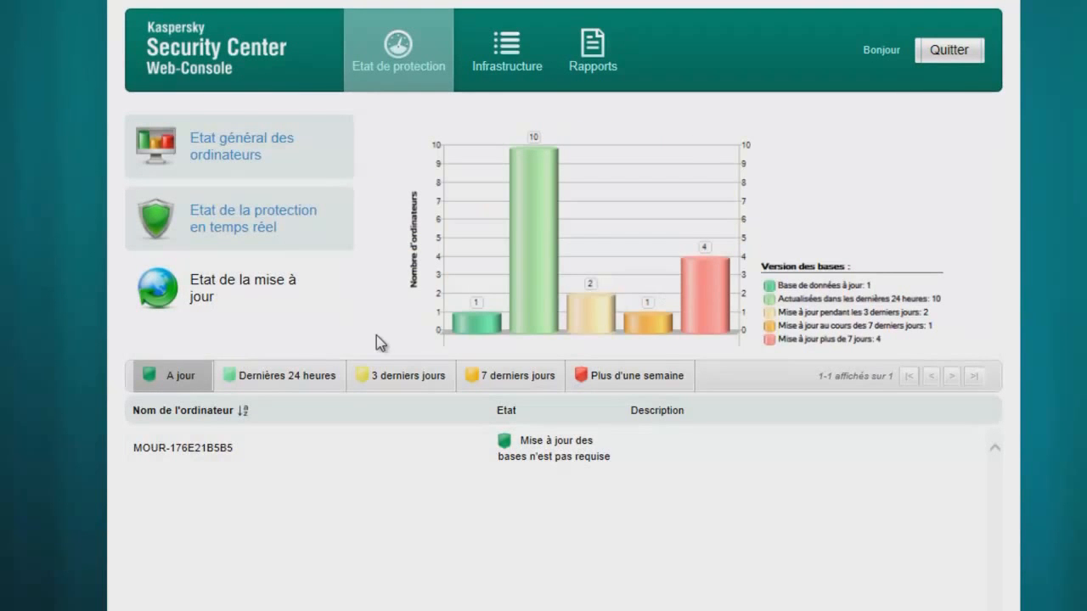
{"action": "left_click", "coordinate": [590, 381]}
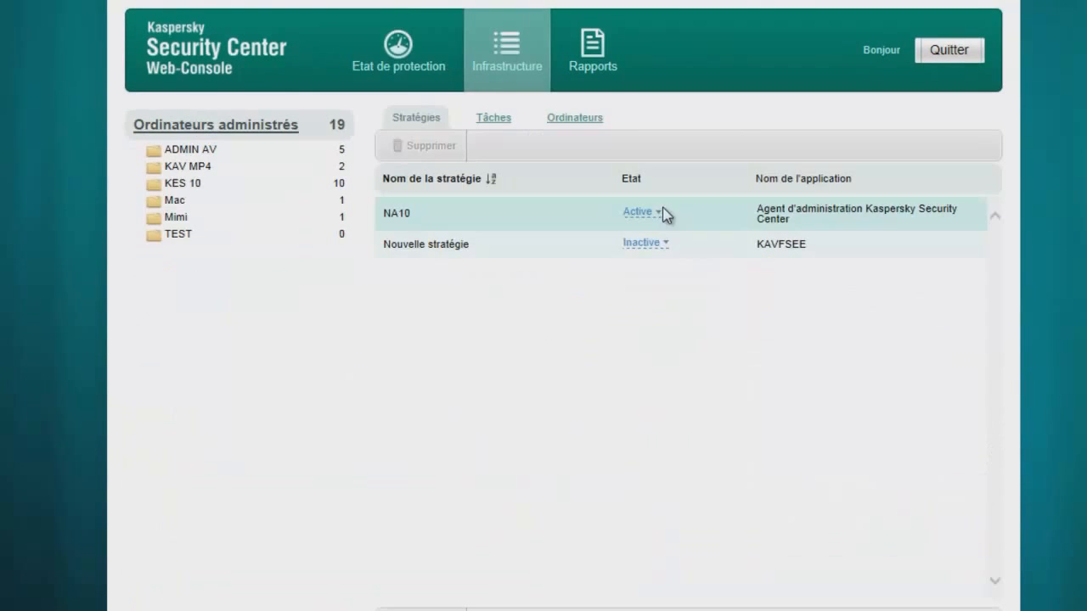
- Check the state options of the NA10 policy and view the Inventaire KES10 - WKS task details
{"action": "left_click", "coordinate": [650, 219]}
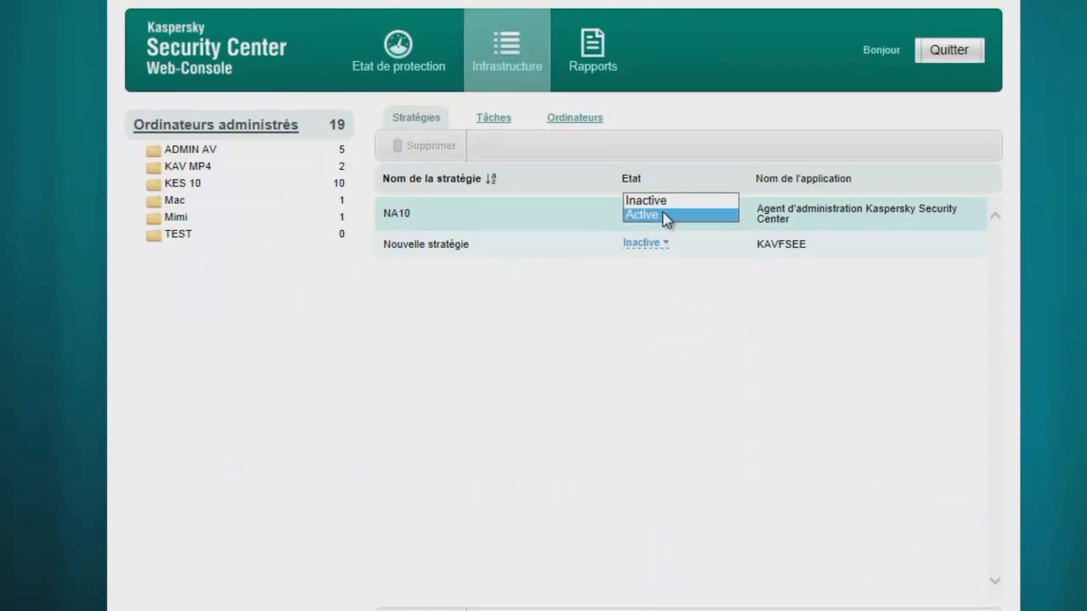
{"action": "left_click", "coordinate": [704, 287]}
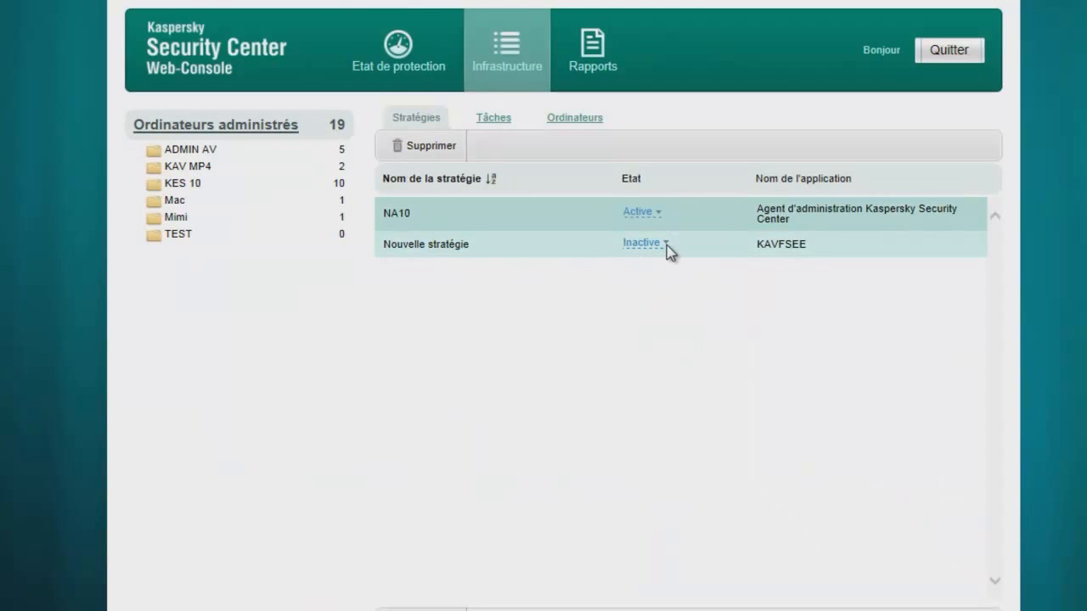
{"action": "left_click", "coordinate": [490, 126]}
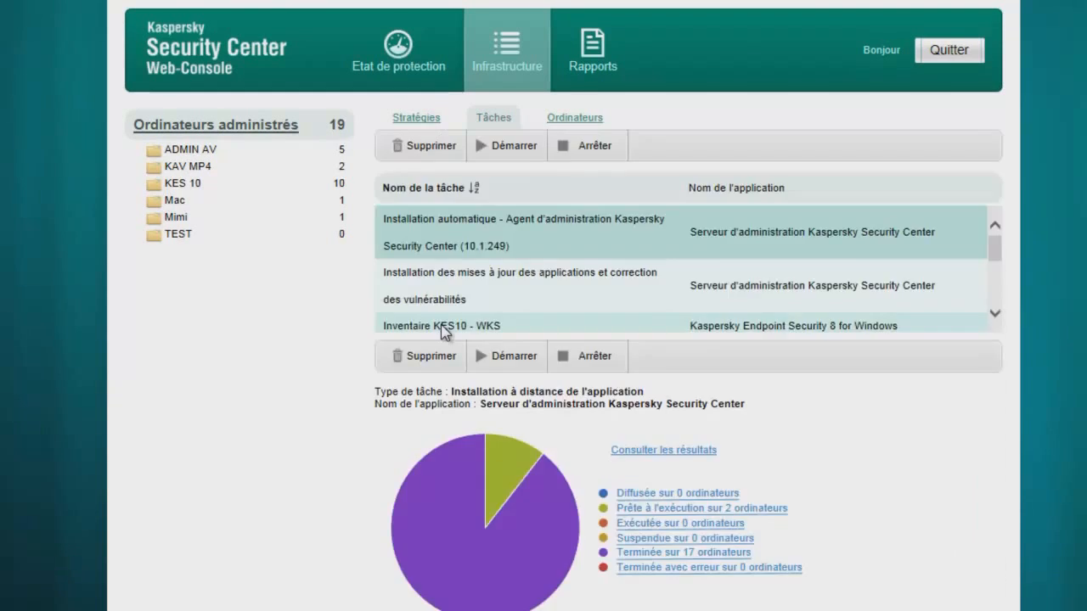
{"action": "left_click", "coordinate": [454, 323]}
{"action": "scroll", "coordinate": [453, 302], "scroll_direction": "down", "scroll_amount": 2}
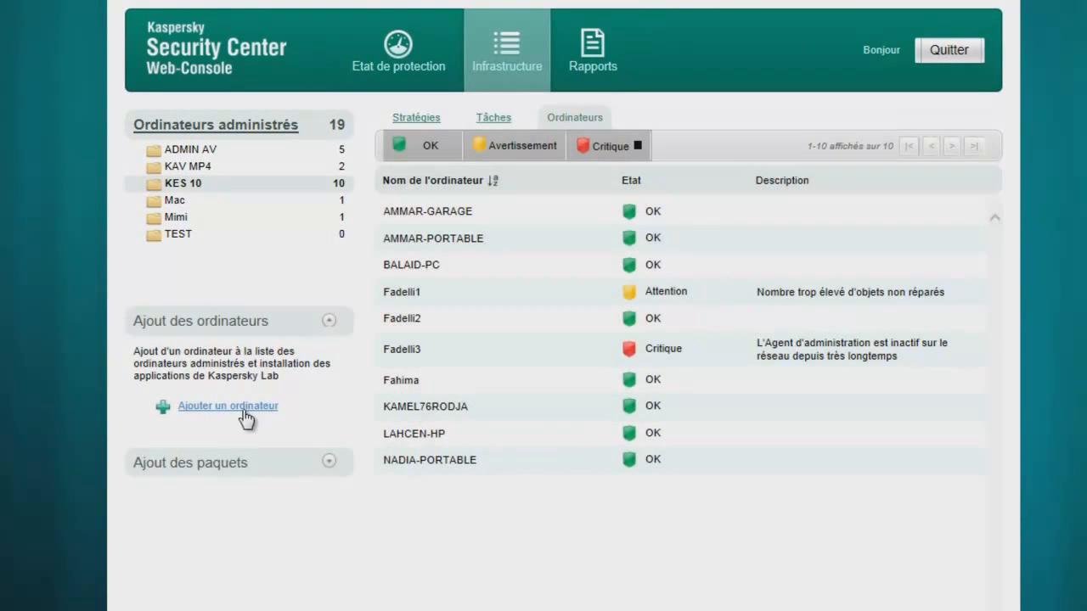
- Open the package list under Ajout des paquets and view the Rapport de virus report
{"action": "left_click", "coordinate": [329, 463]}
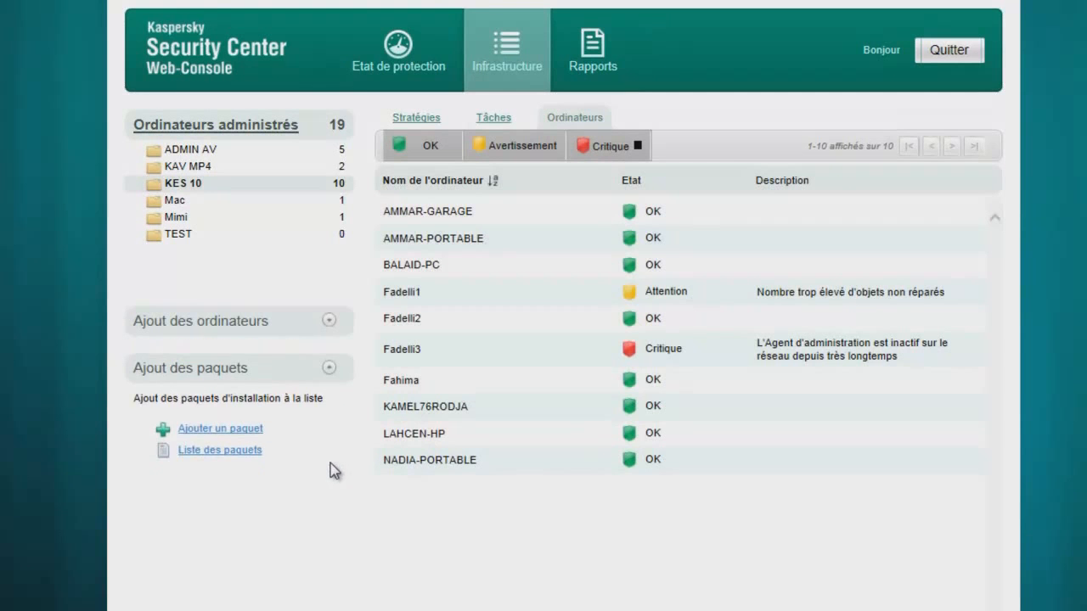
{"action": "left_click", "coordinate": [238, 450]}
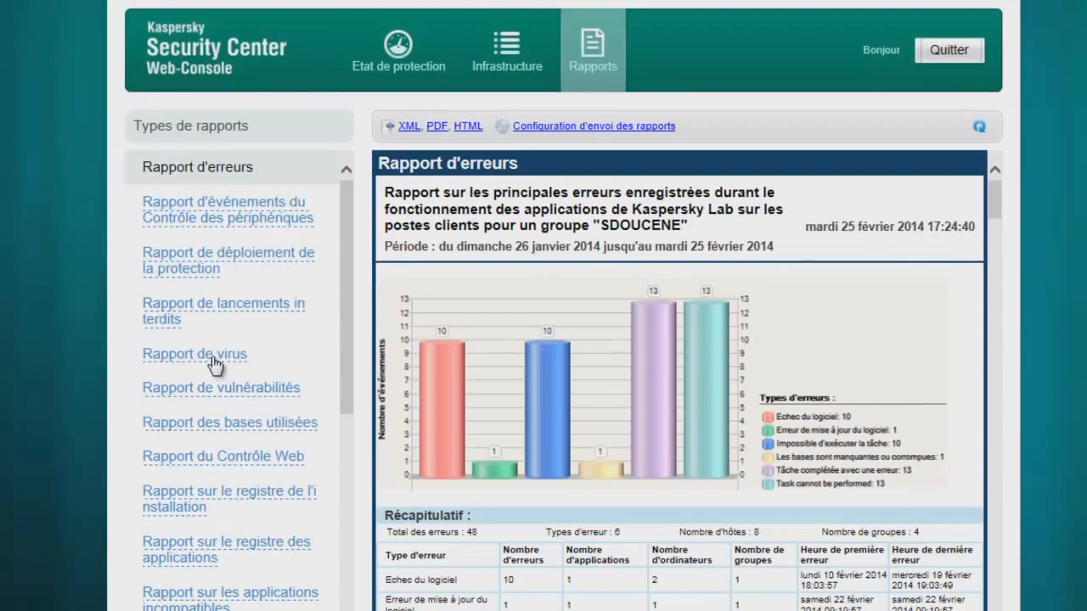
{"action": "left_click", "coordinate": [214, 361]}
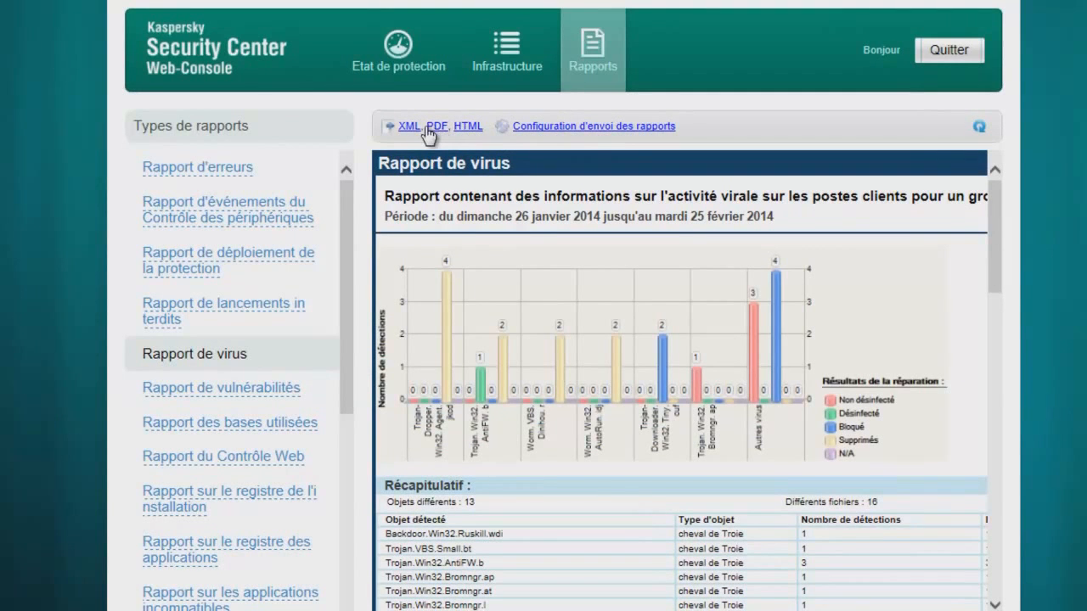
- Select the error, device control events and protection deployment reports in the report sending configuration, then cancel it
{"action": "left_click", "coordinate": [598, 127]}
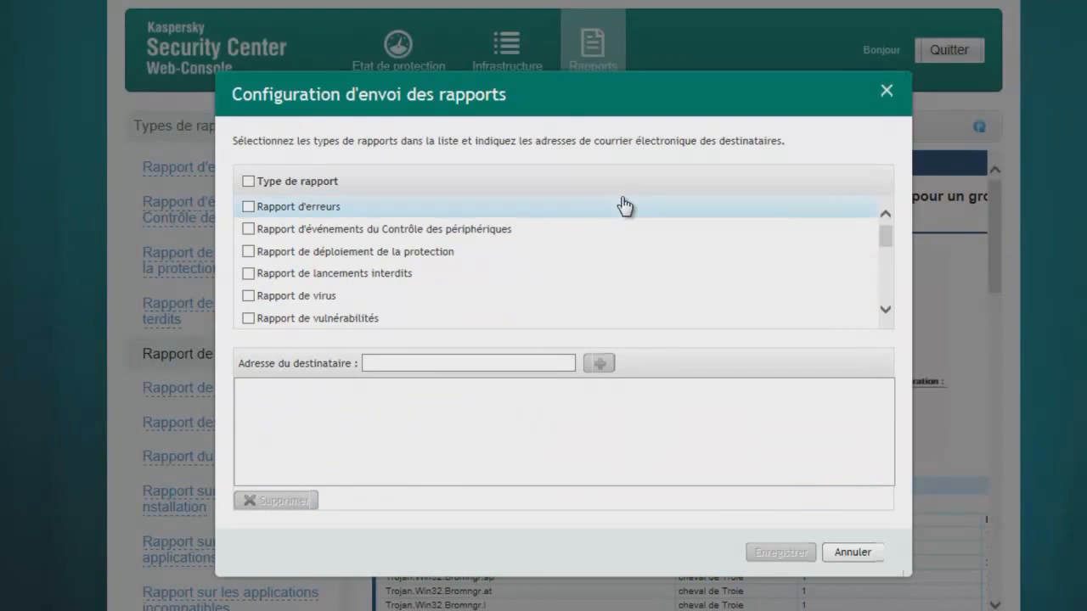
{"action": "left_click", "coordinate": [270, 207]}
{"action": "left_click", "coordinate": [262, 229]}
{"action": "left_click", "coordinate": [262, 251]}
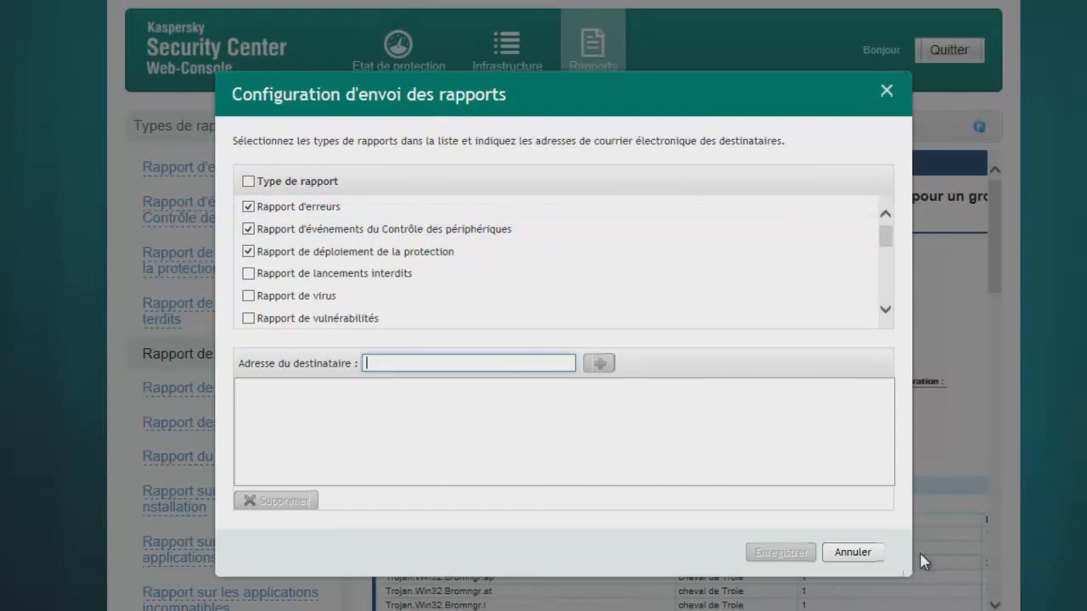
{"action": "left_click", "coordinate": [853, 552]}
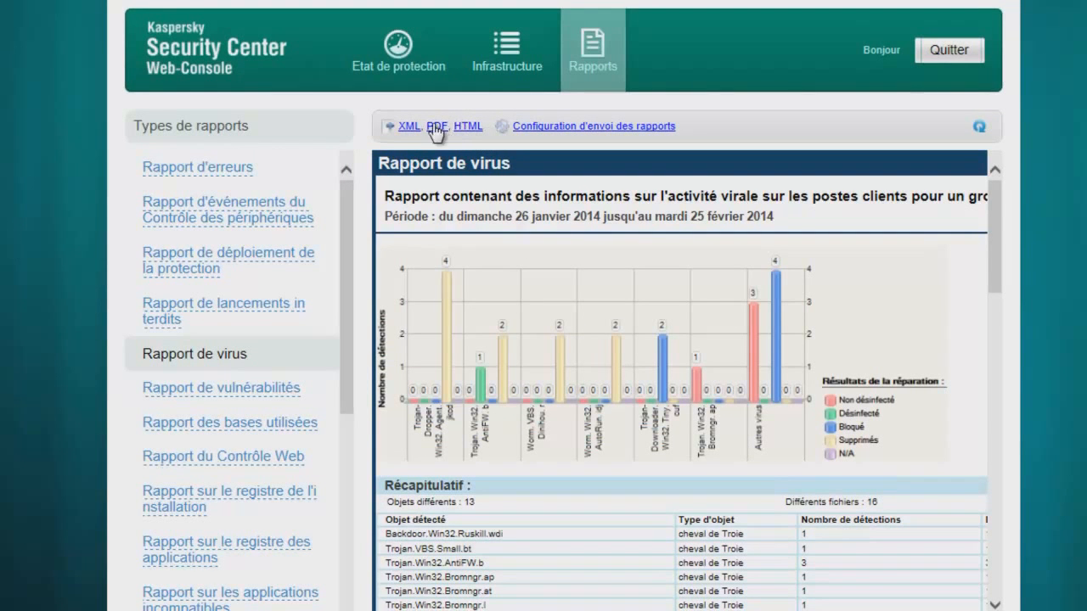
{"action": "left_click_drag", "start_coordinate": [350, 357], "coordinate": [374, 304]}
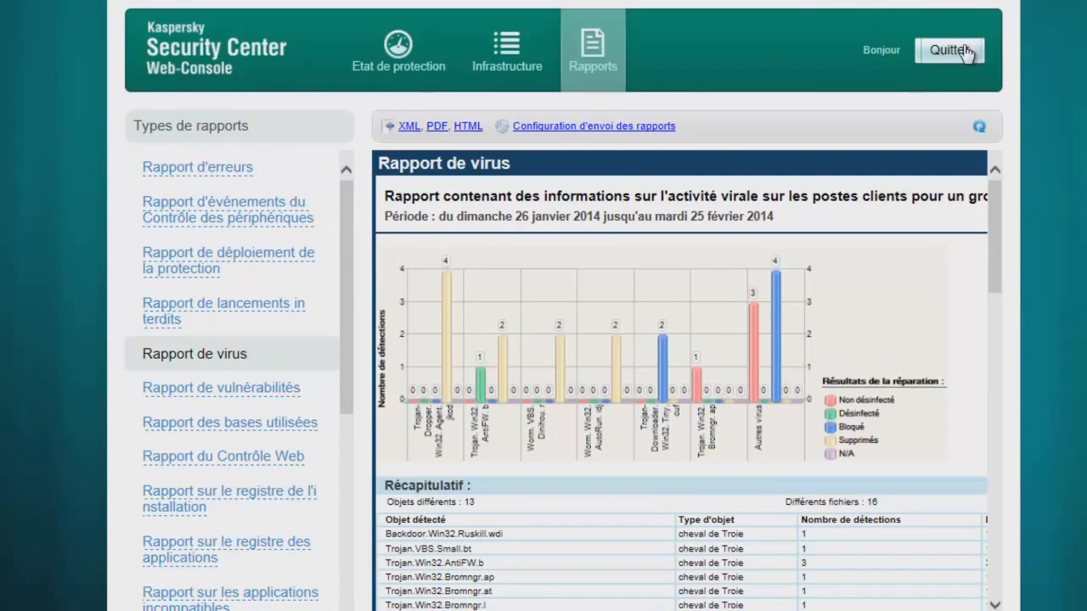